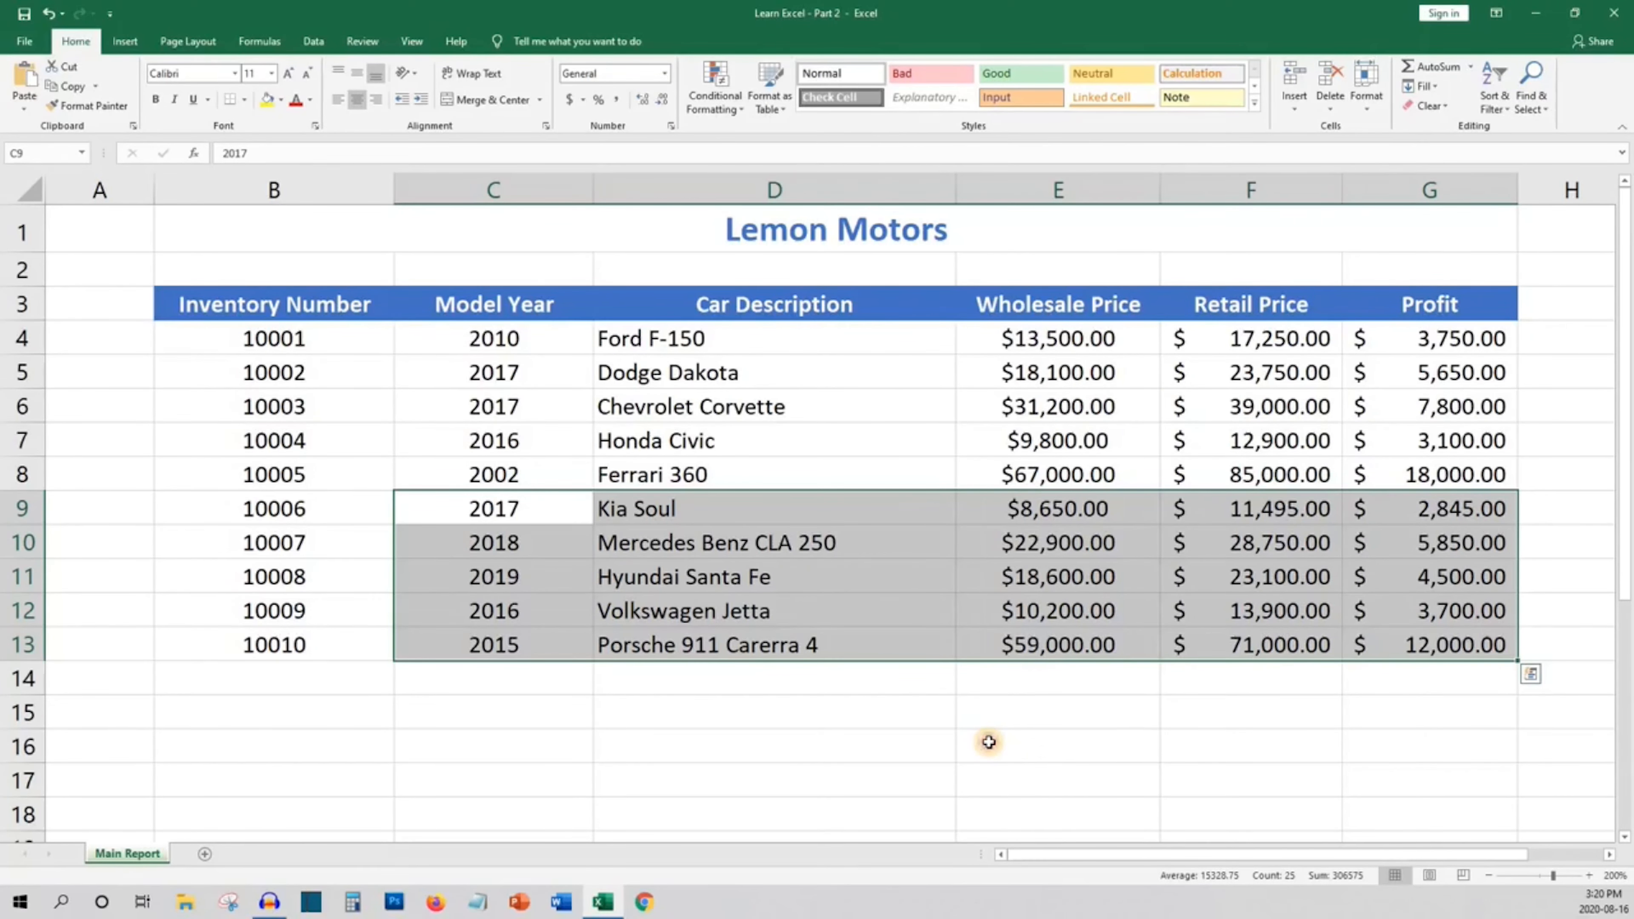
# Sort the inventory table by the Profit column from largest to smallest
pyautogui.click(964, 739)
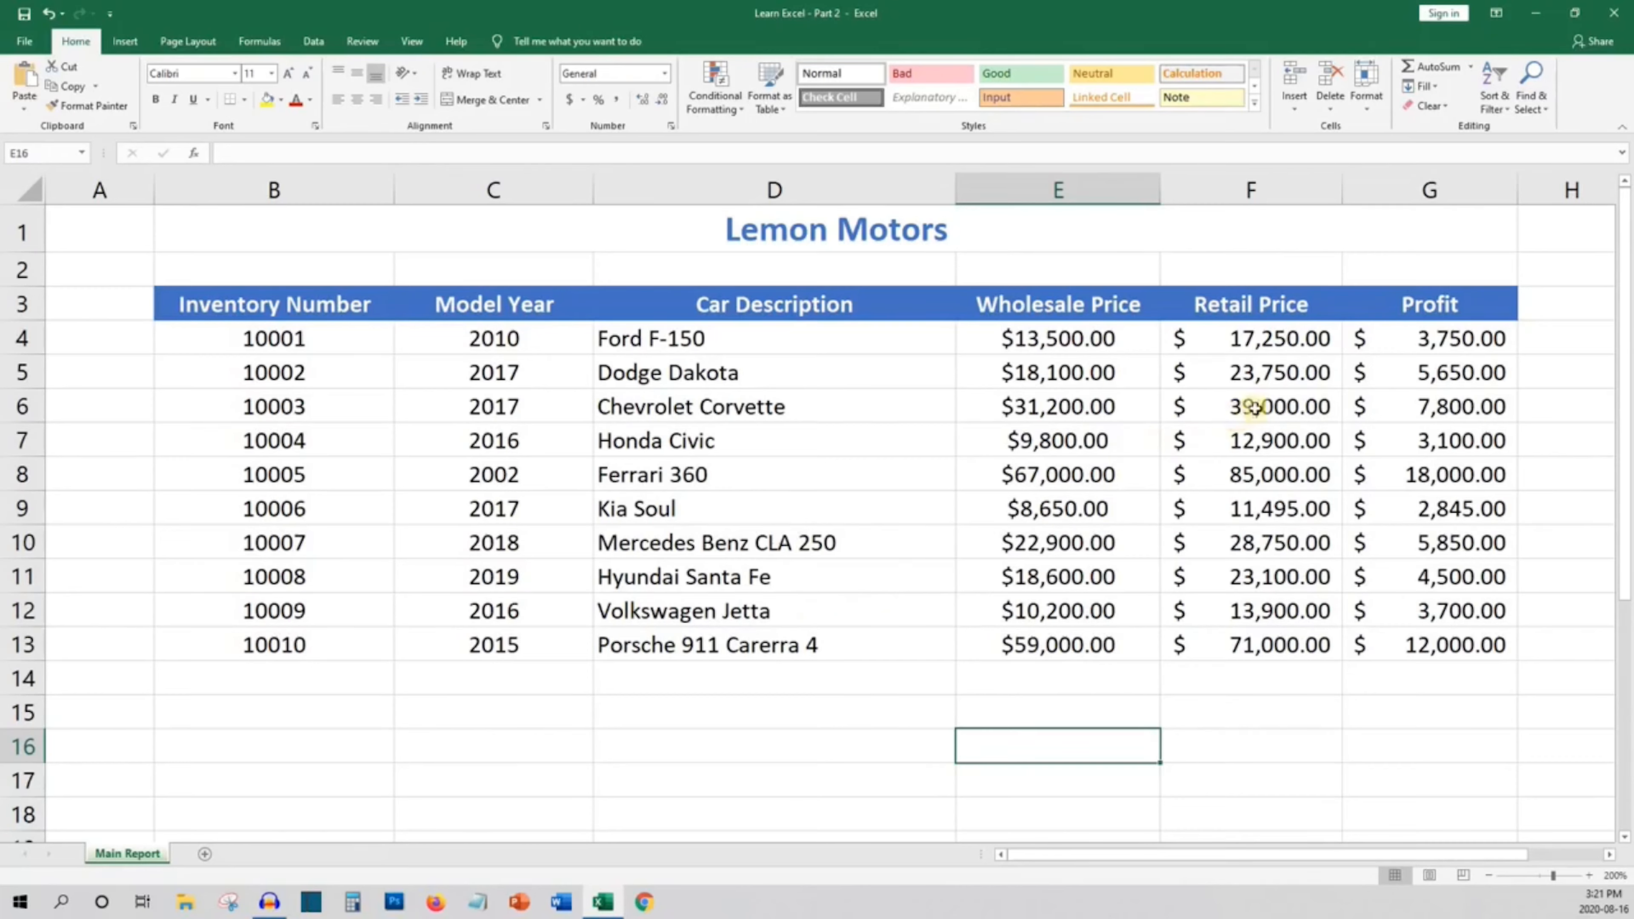
pyautogui.click(1382, 344)
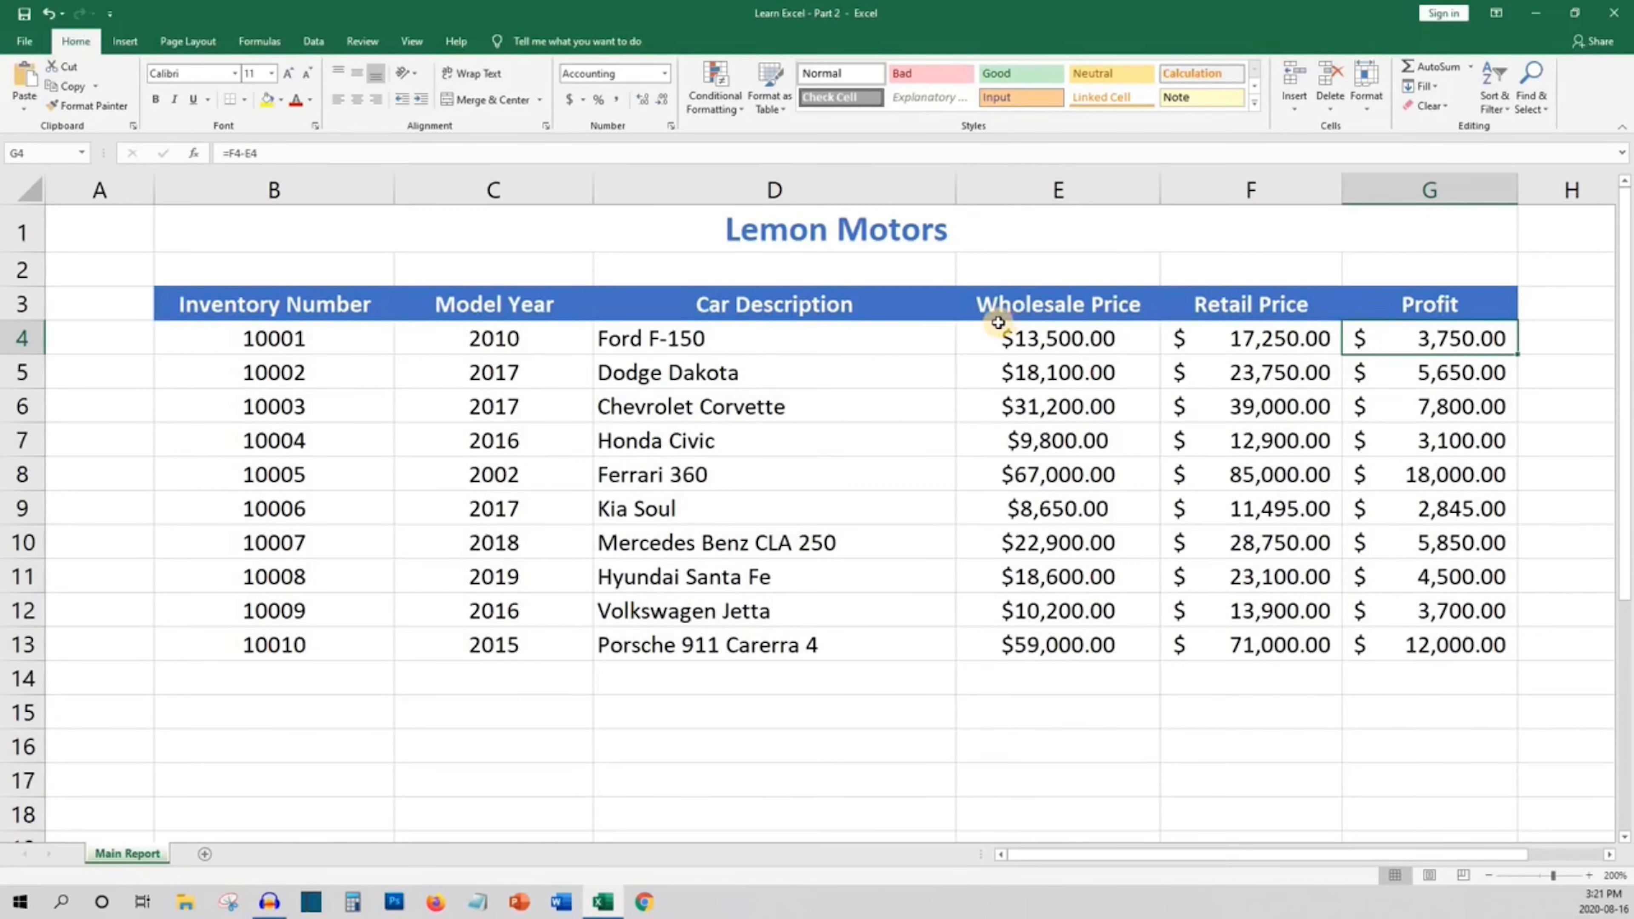
pyautogui.click(314, 42)
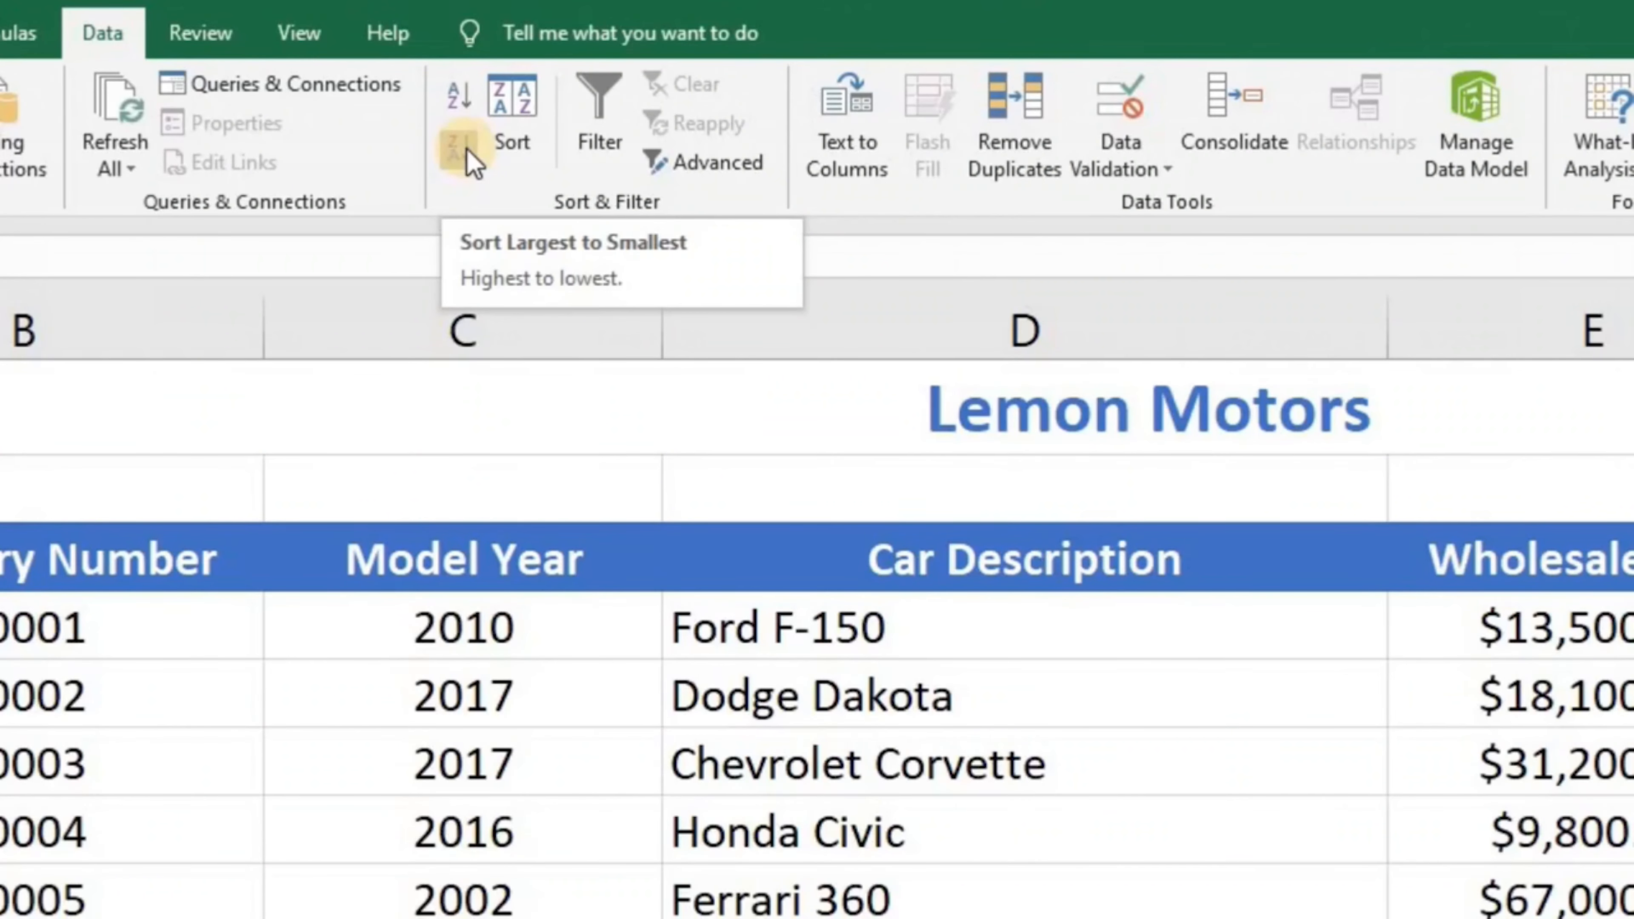
pyautogui.click(468, 152)
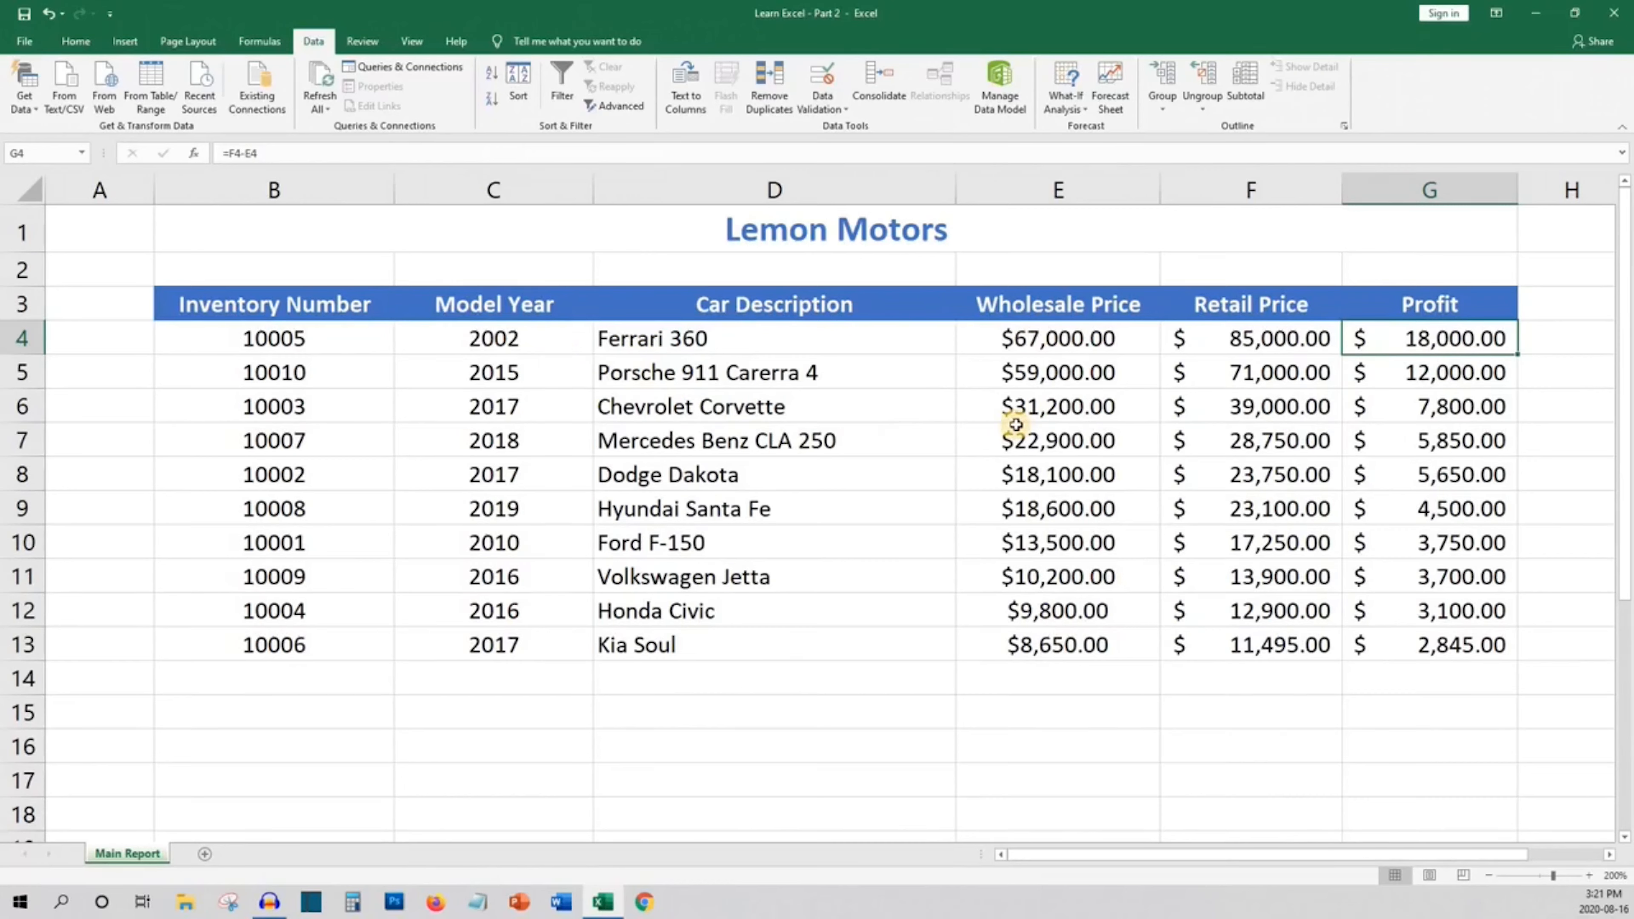
pyautogui.click(30, 339)
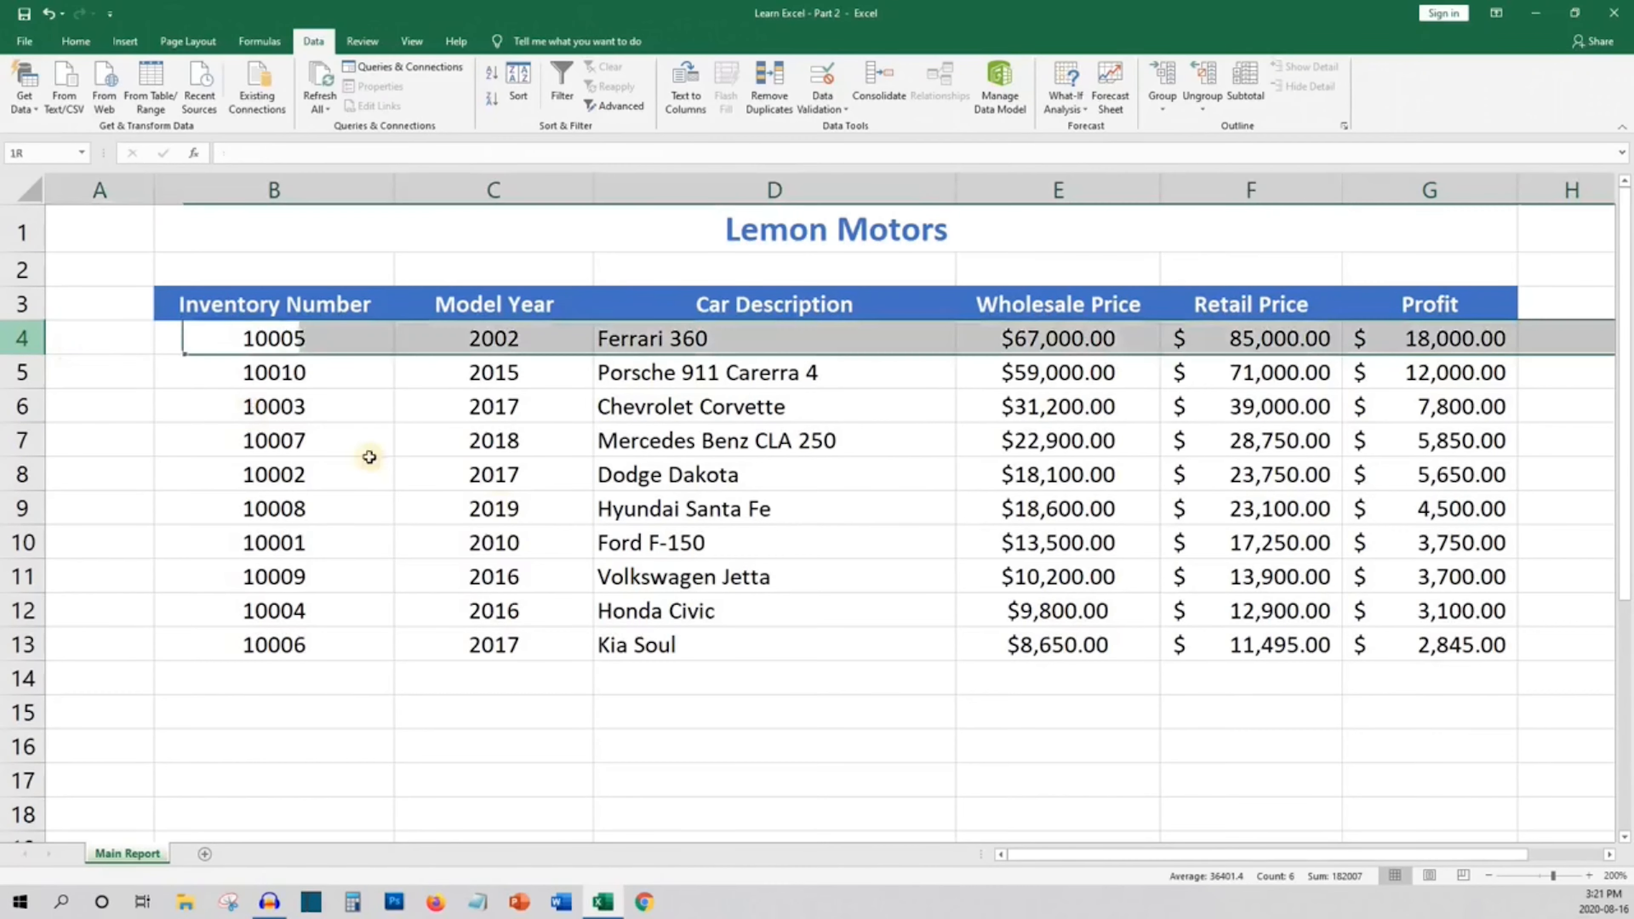
pyautogui.click(611, 481)
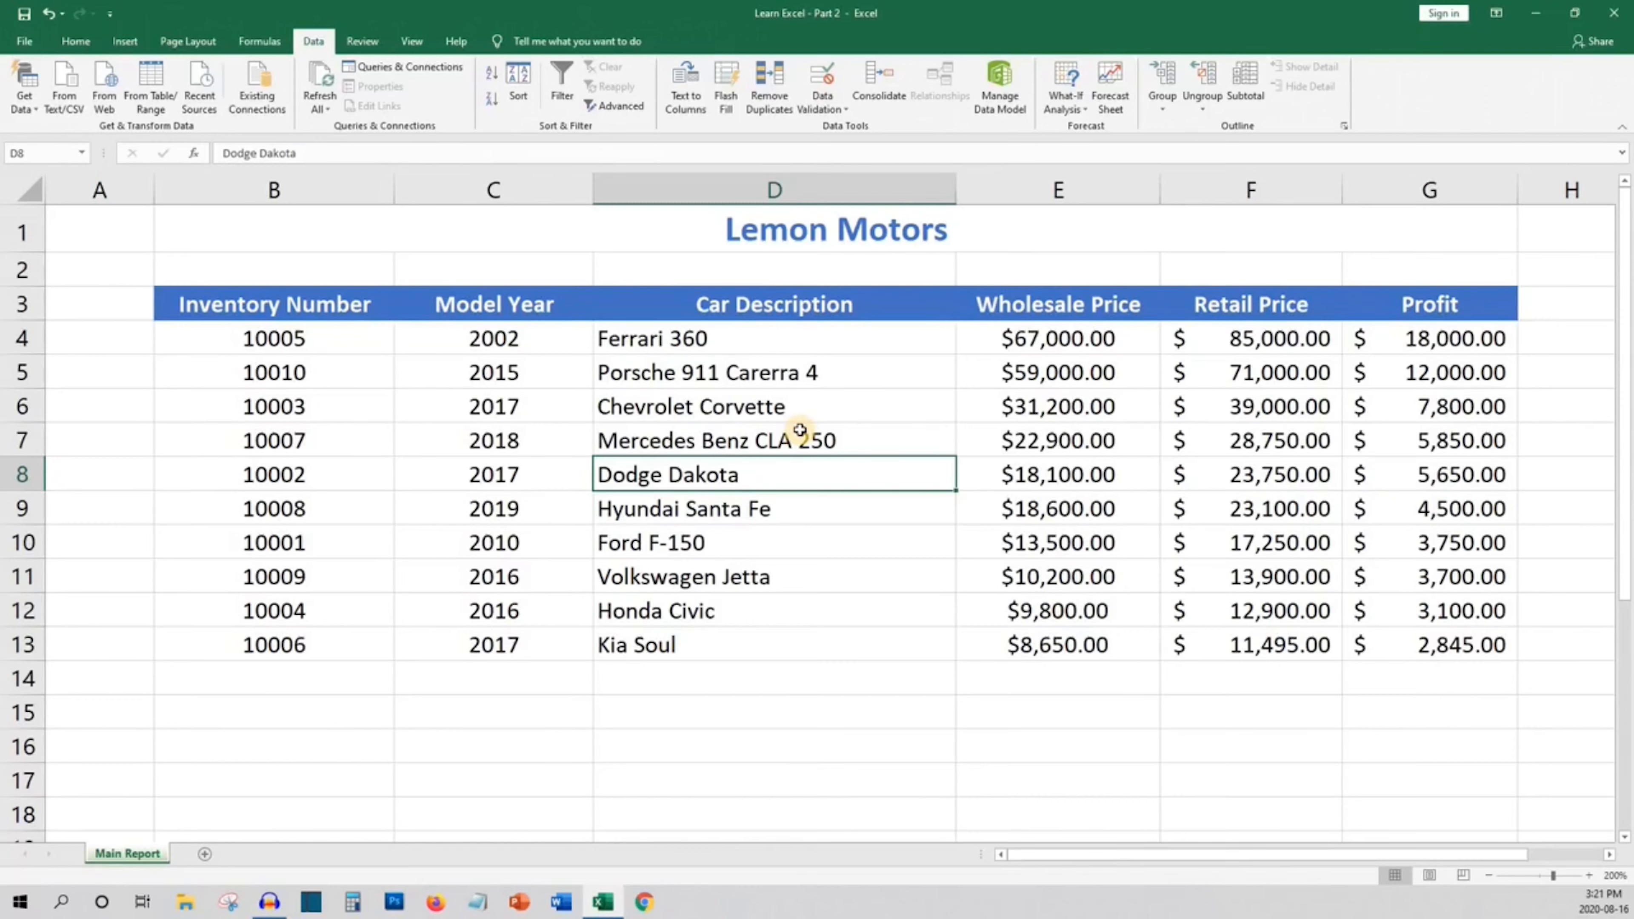
# Sort the table by Model Year from smallest to largest, and re-sort it by Inventory Number from smallest to largest
pyautogui.click(551, 349)
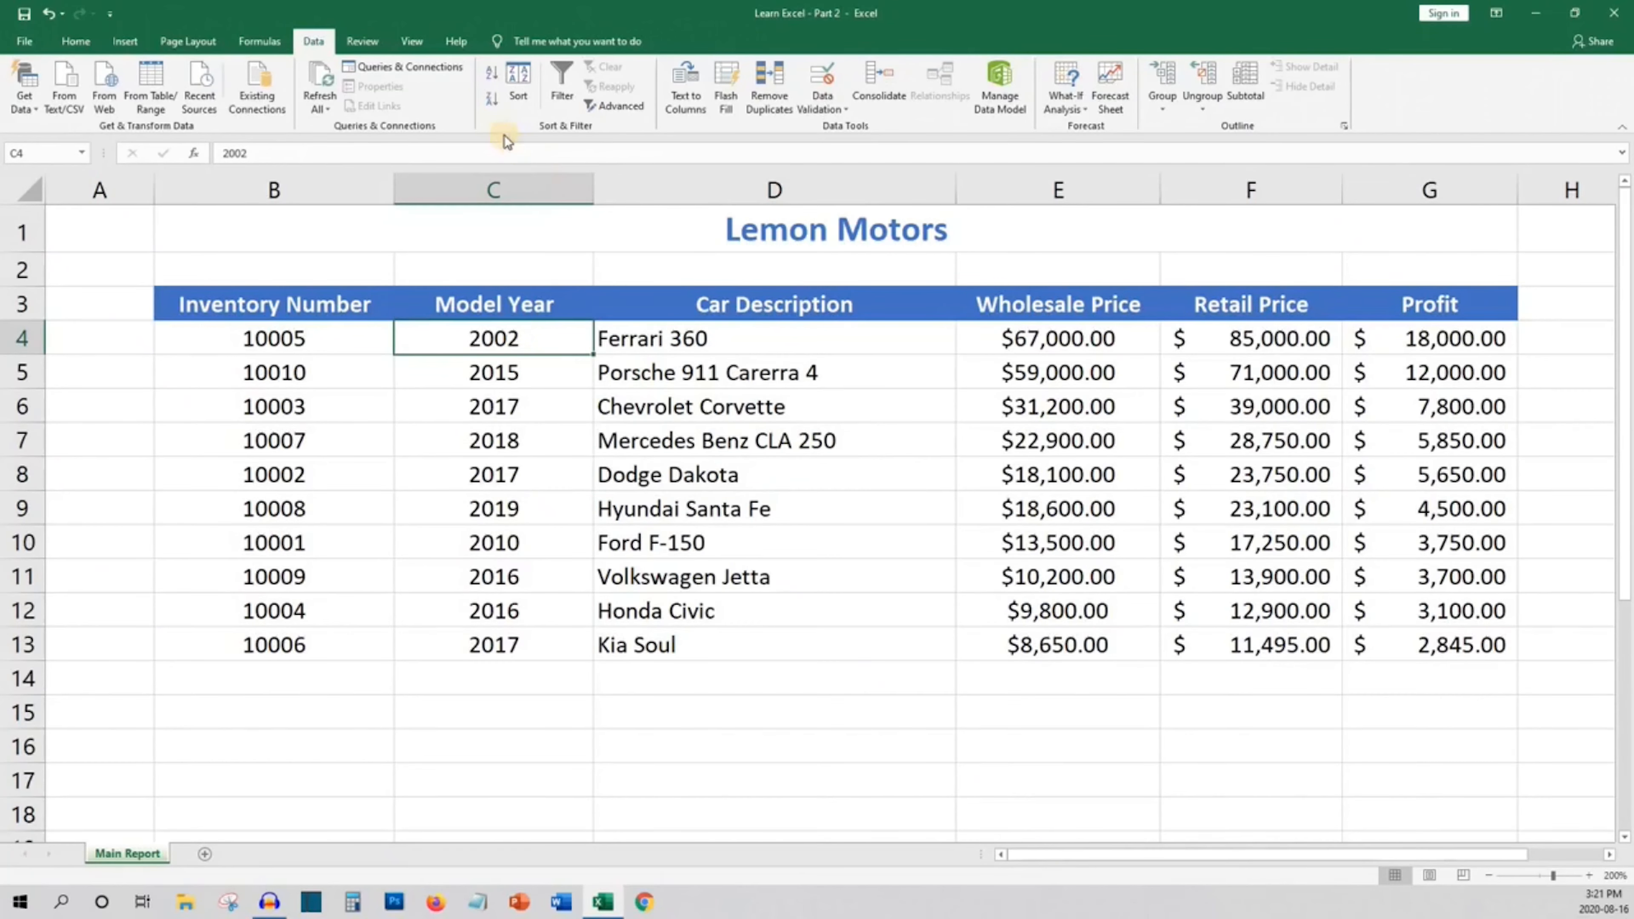
pyautogui.click(492, 74)
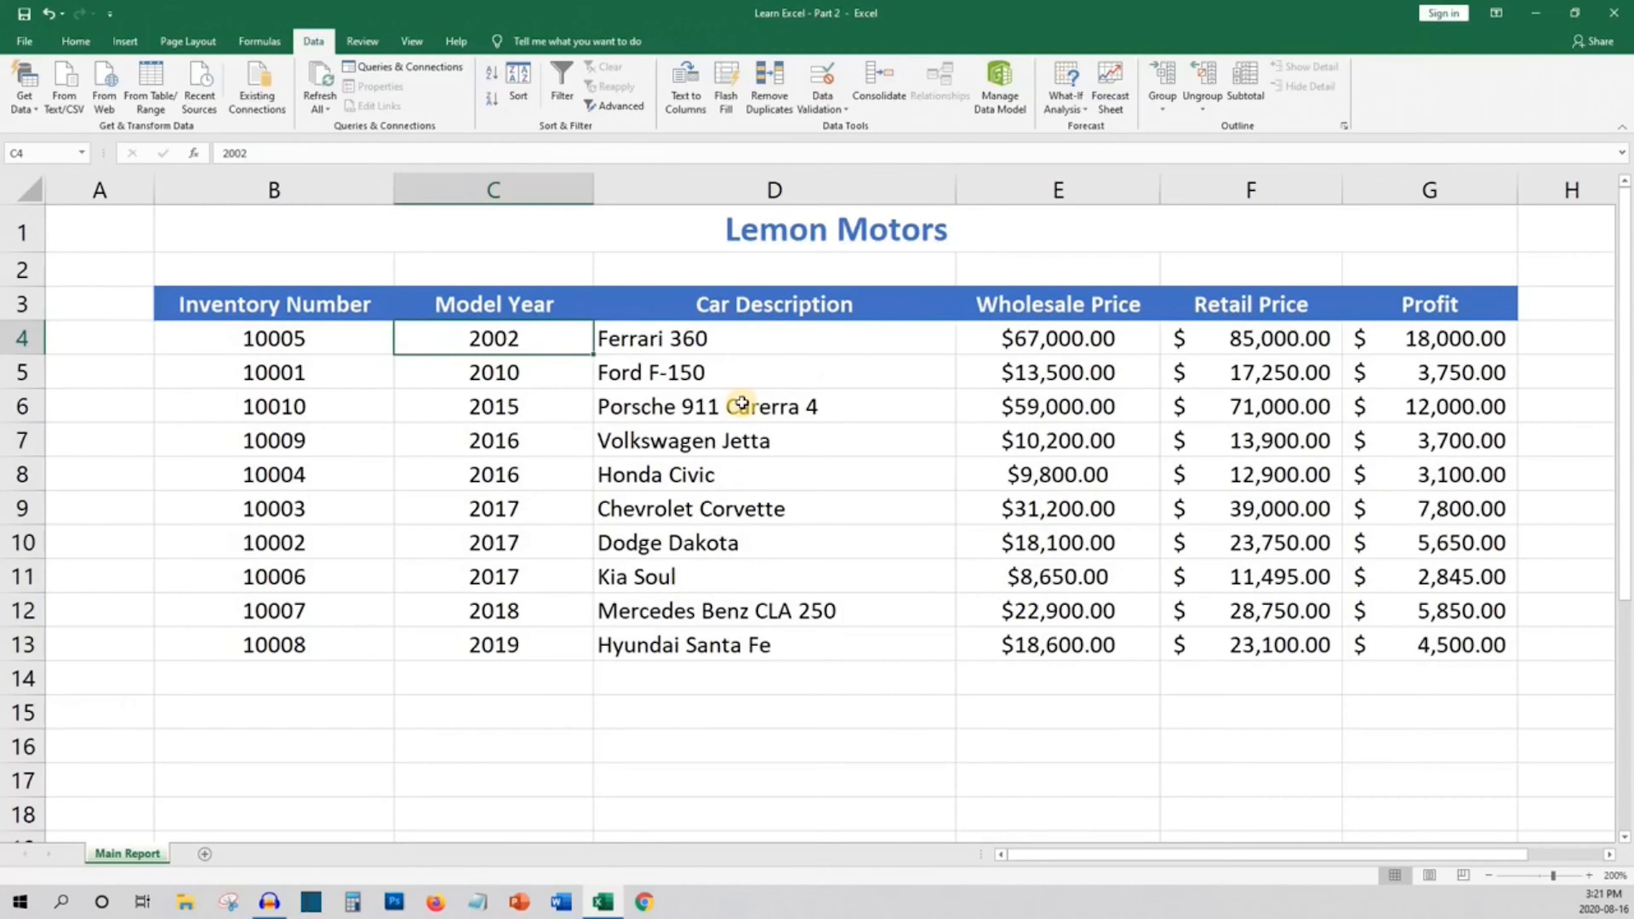
pyautogui.click(333, 345)
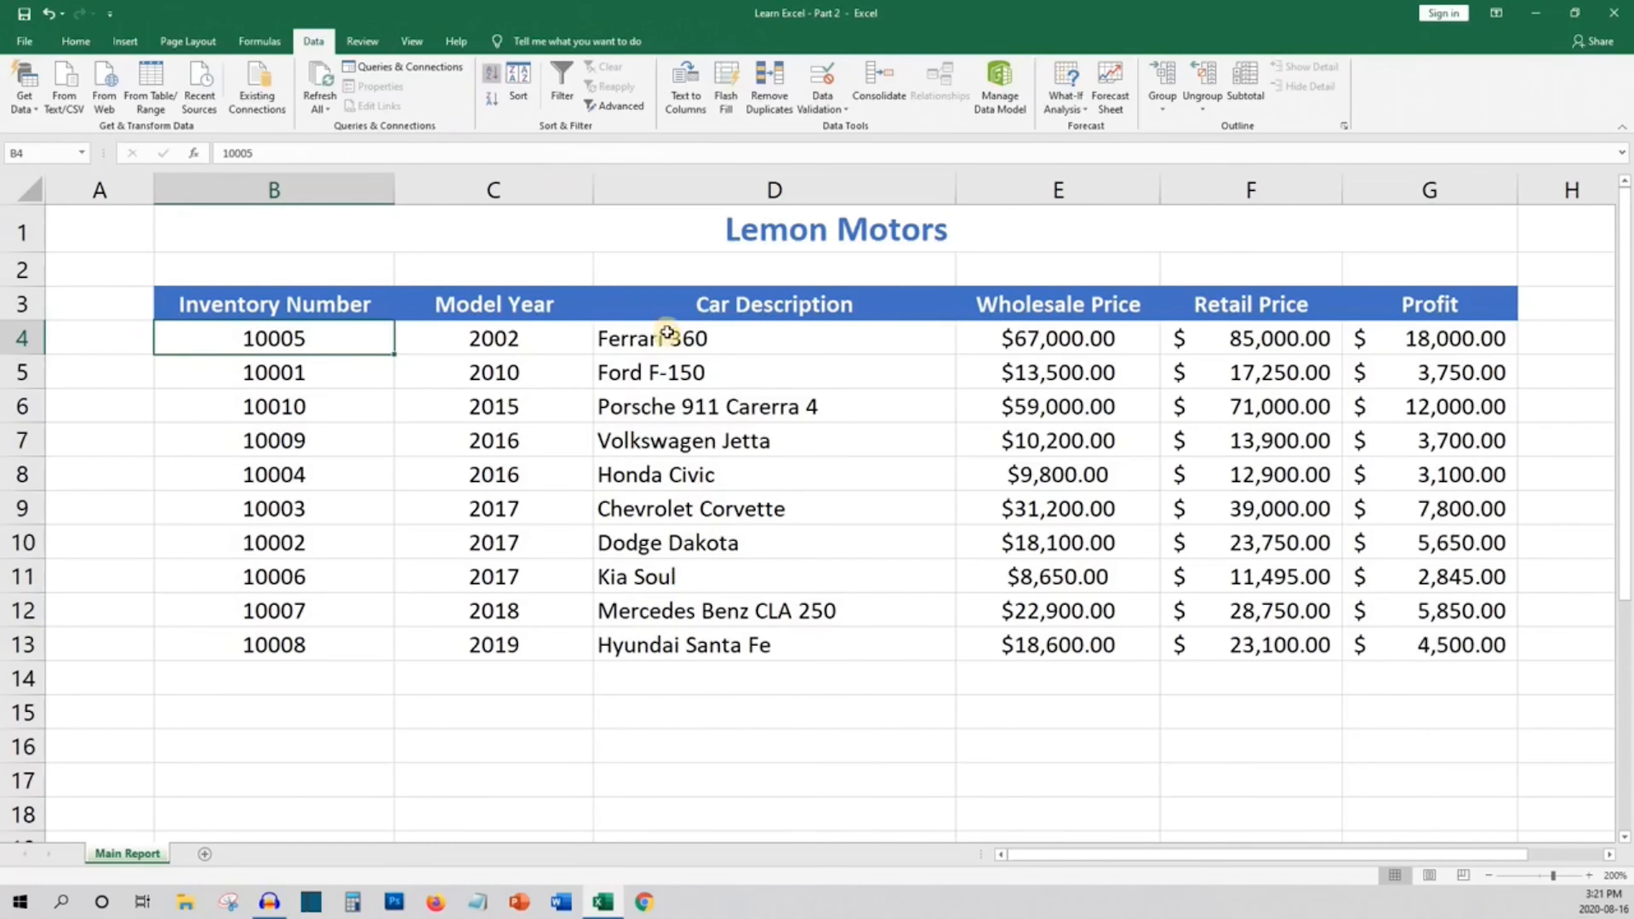
pyautogui.click(794, 480)
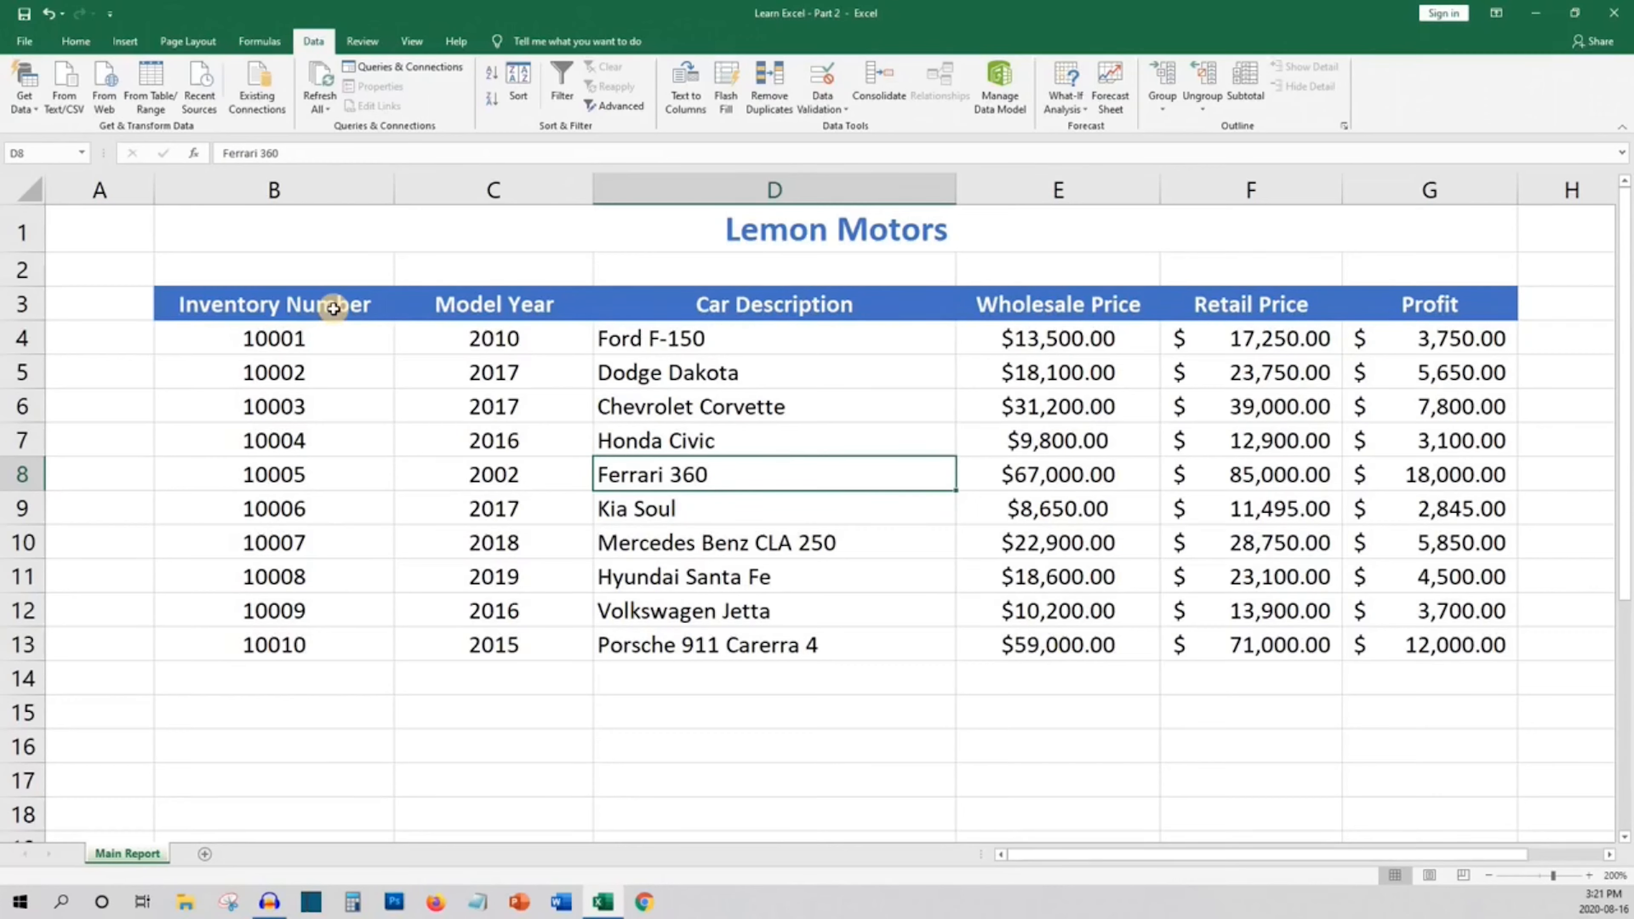
# Add filters to the header row B3:G3 and review the filter choices for Inventory Number, Model Year and Car Description
pyautogui.moveTo(333, 308); pyautogui.dragTo(1480, 311)
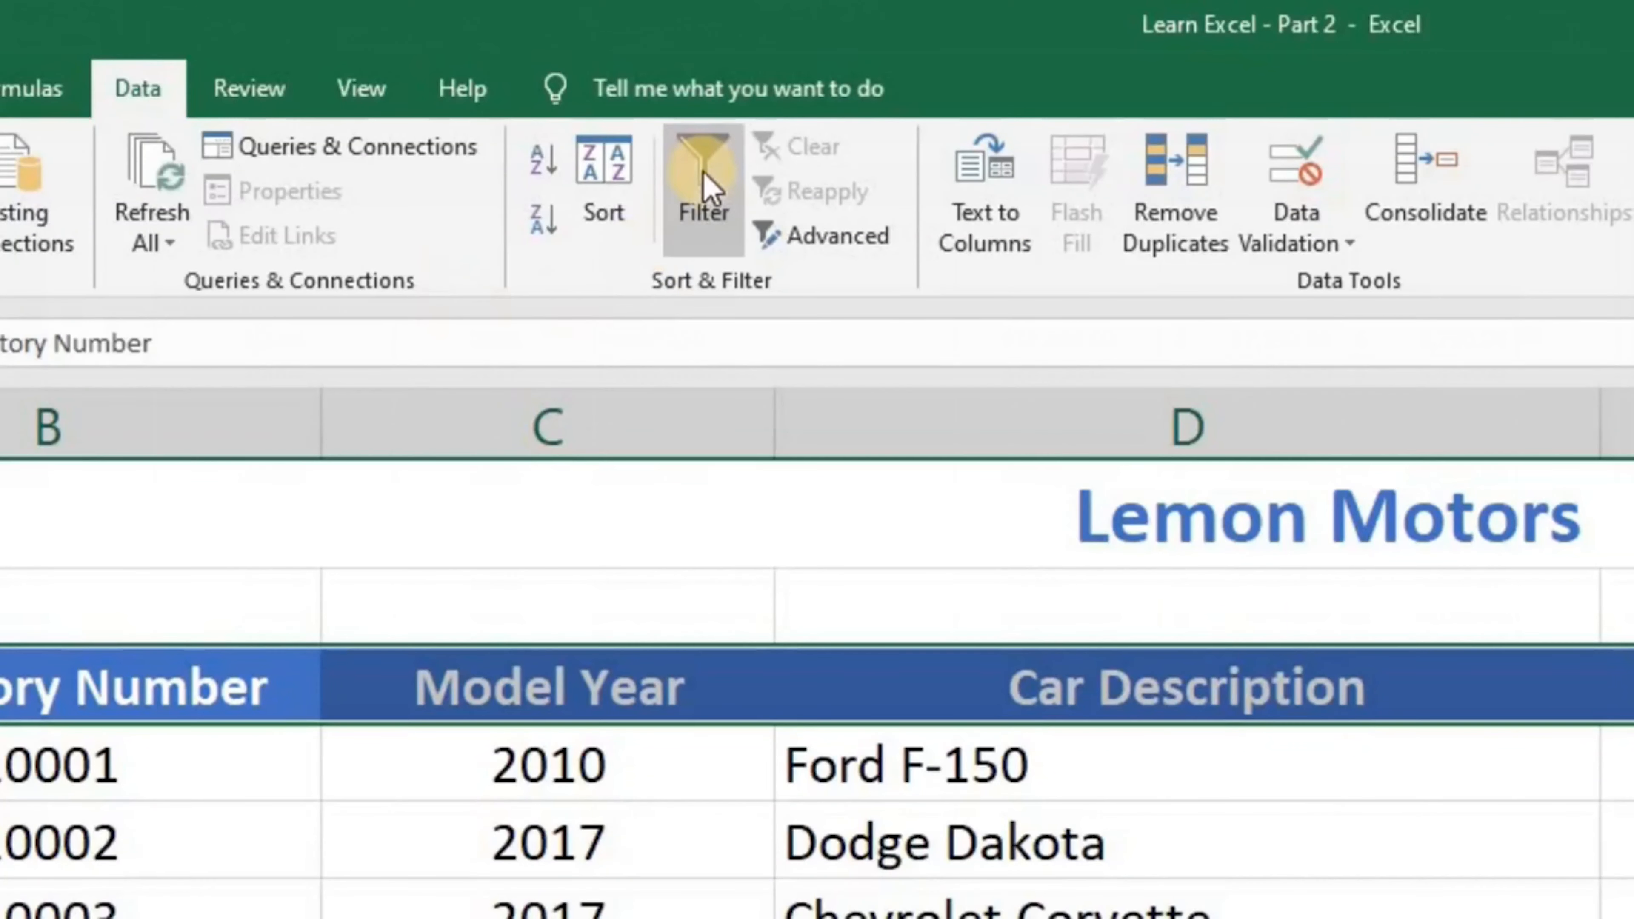
pyautogui.click(563, 82)
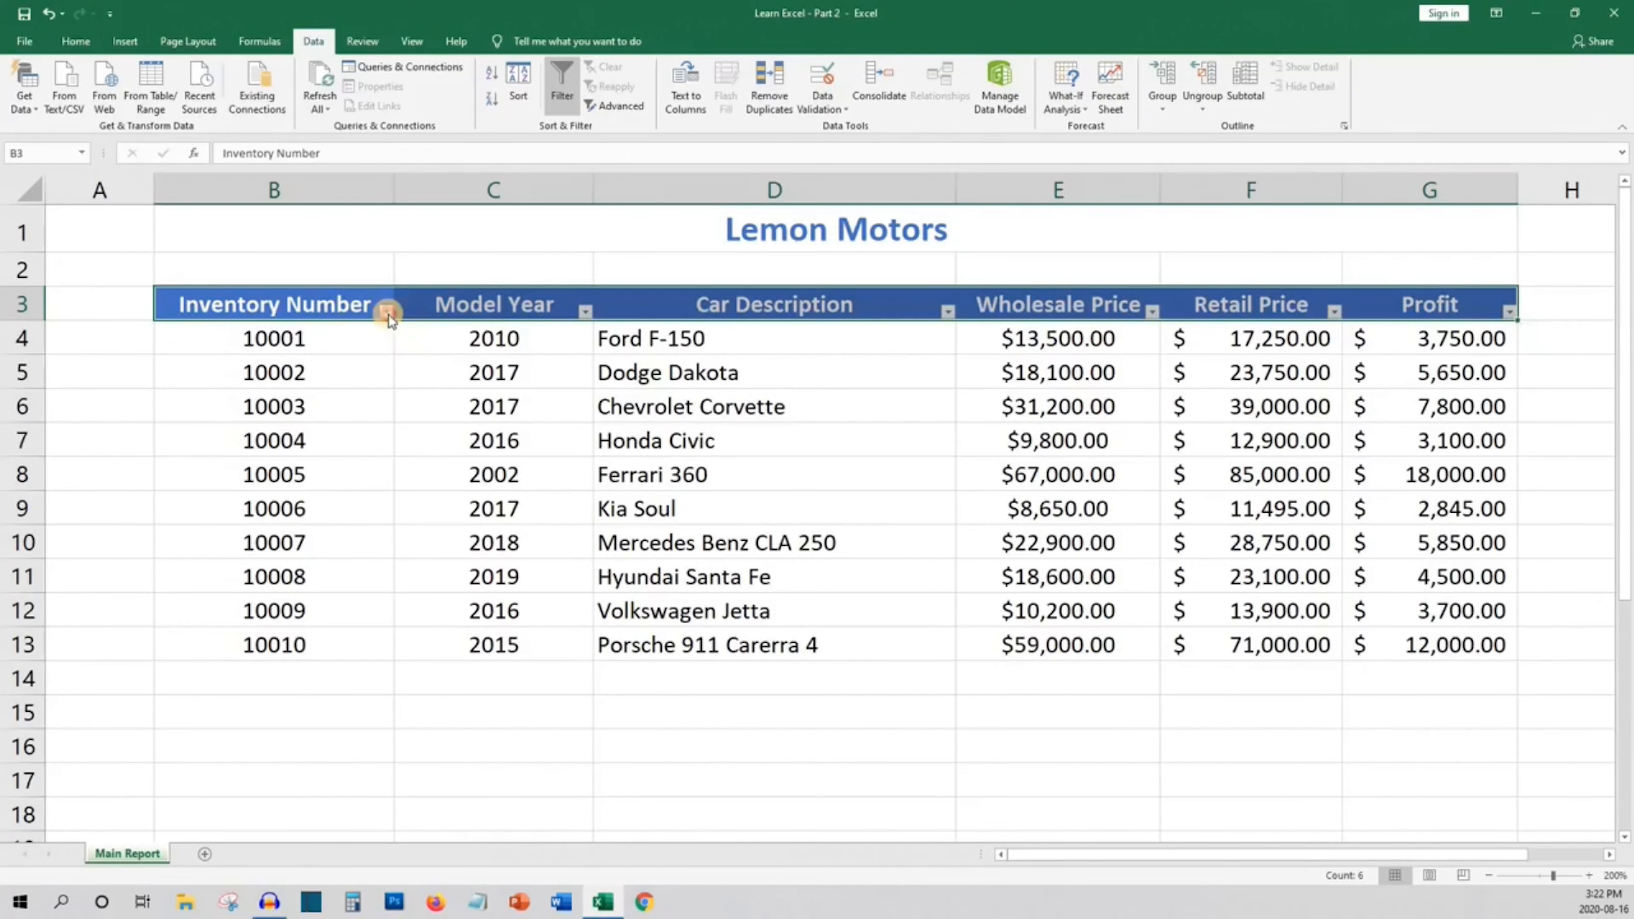
pyautogui.click(389, 313)
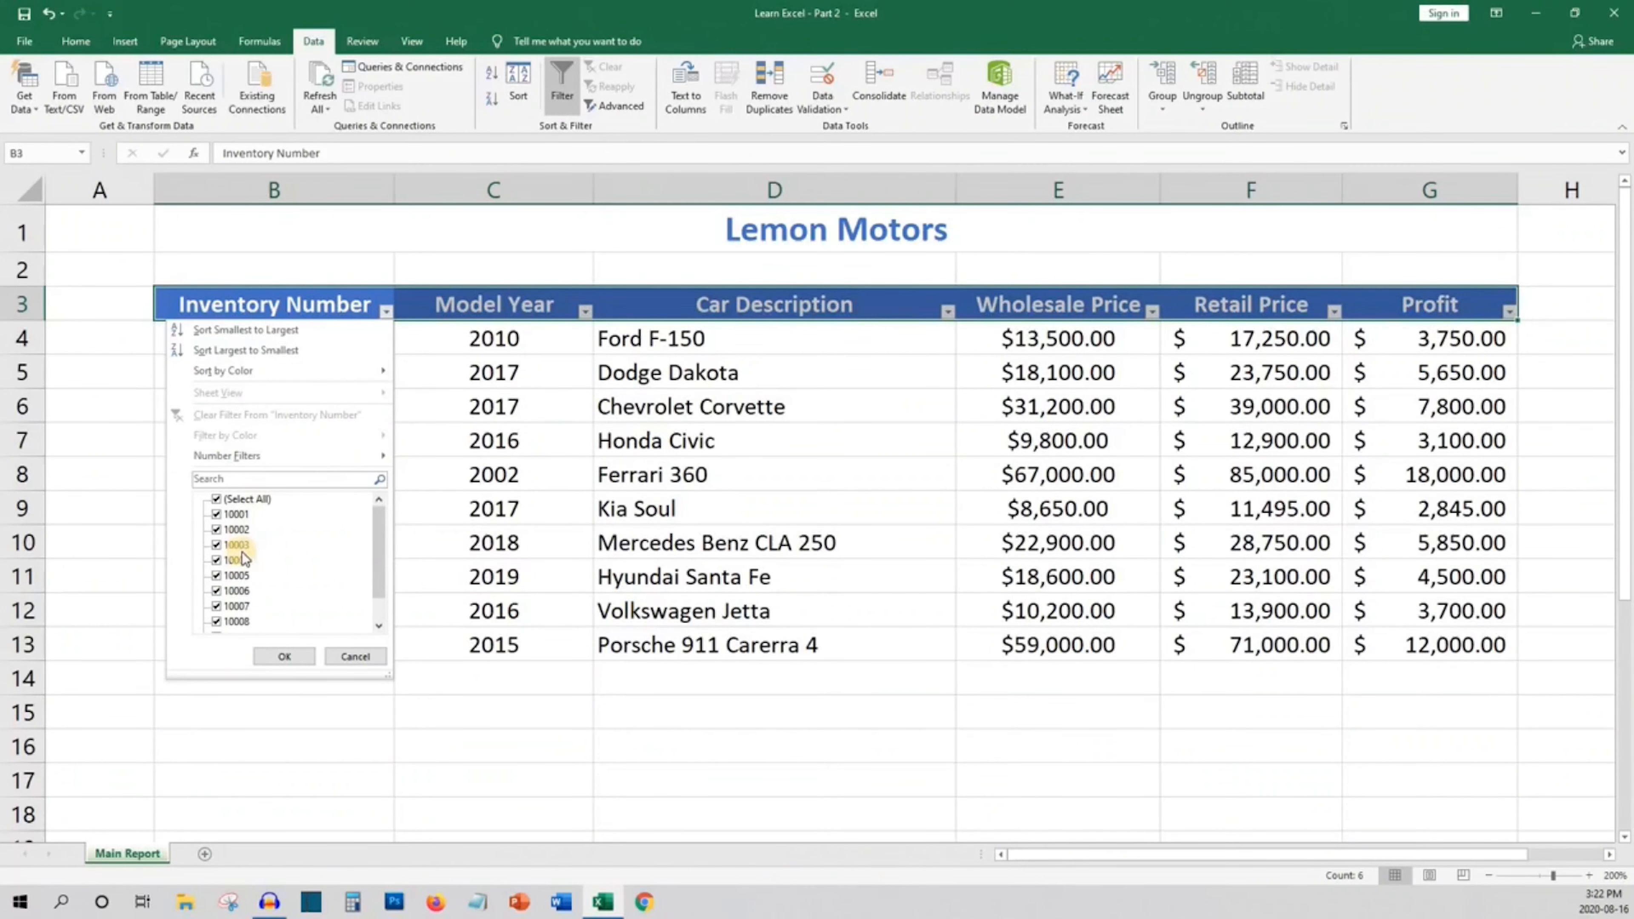
pyautogui.click(584, 313)
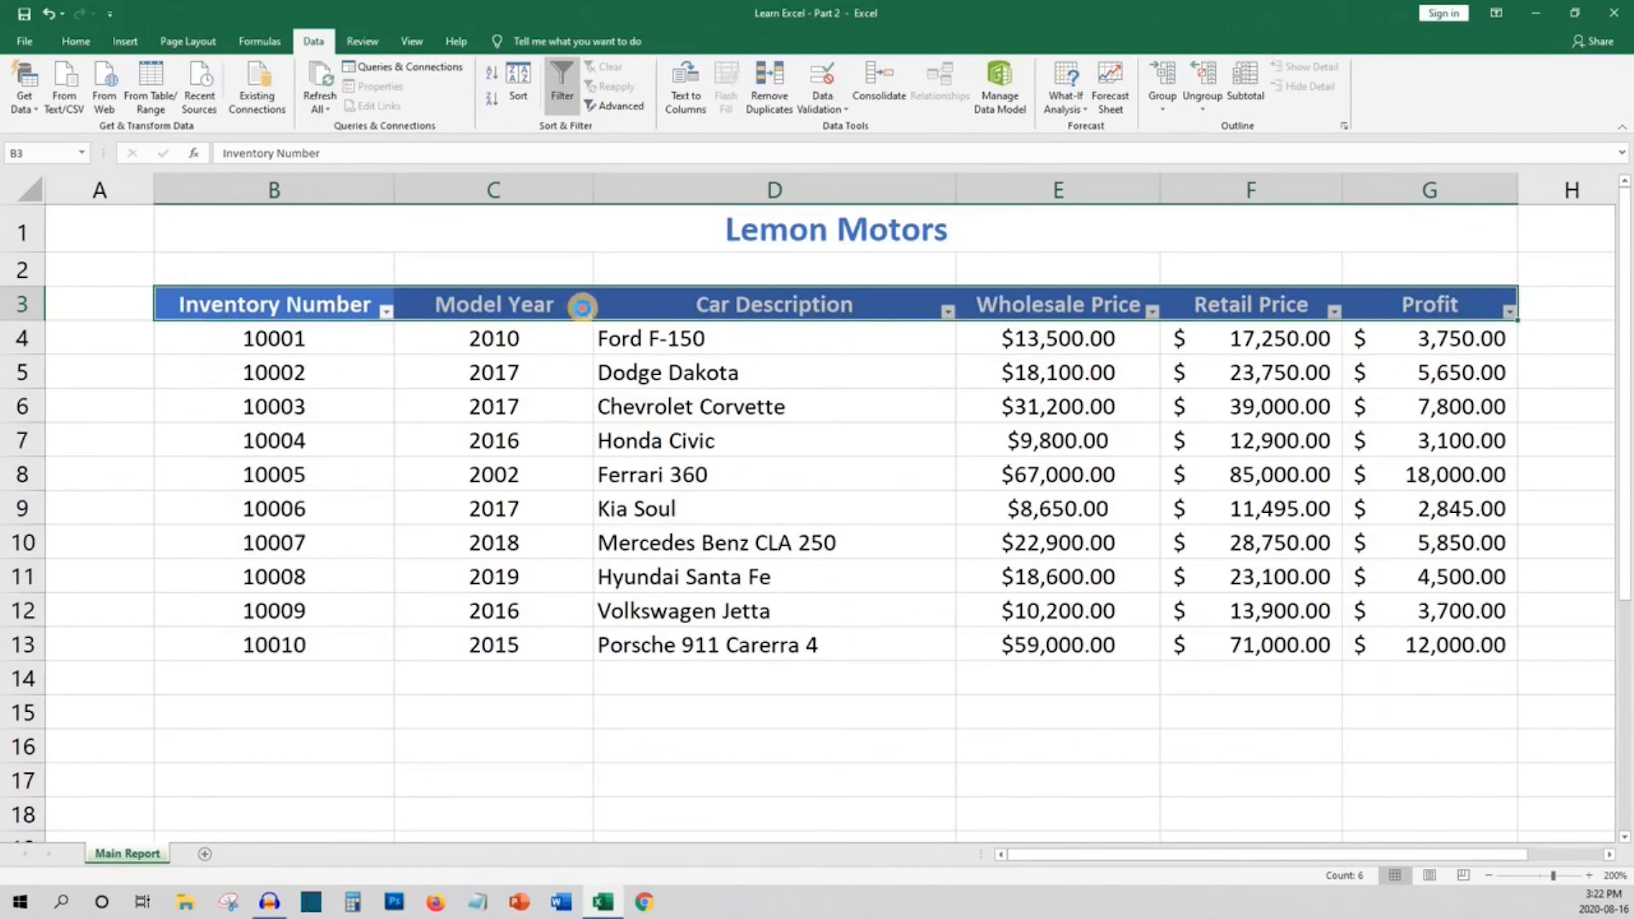
pyautogui.click(584, 312)
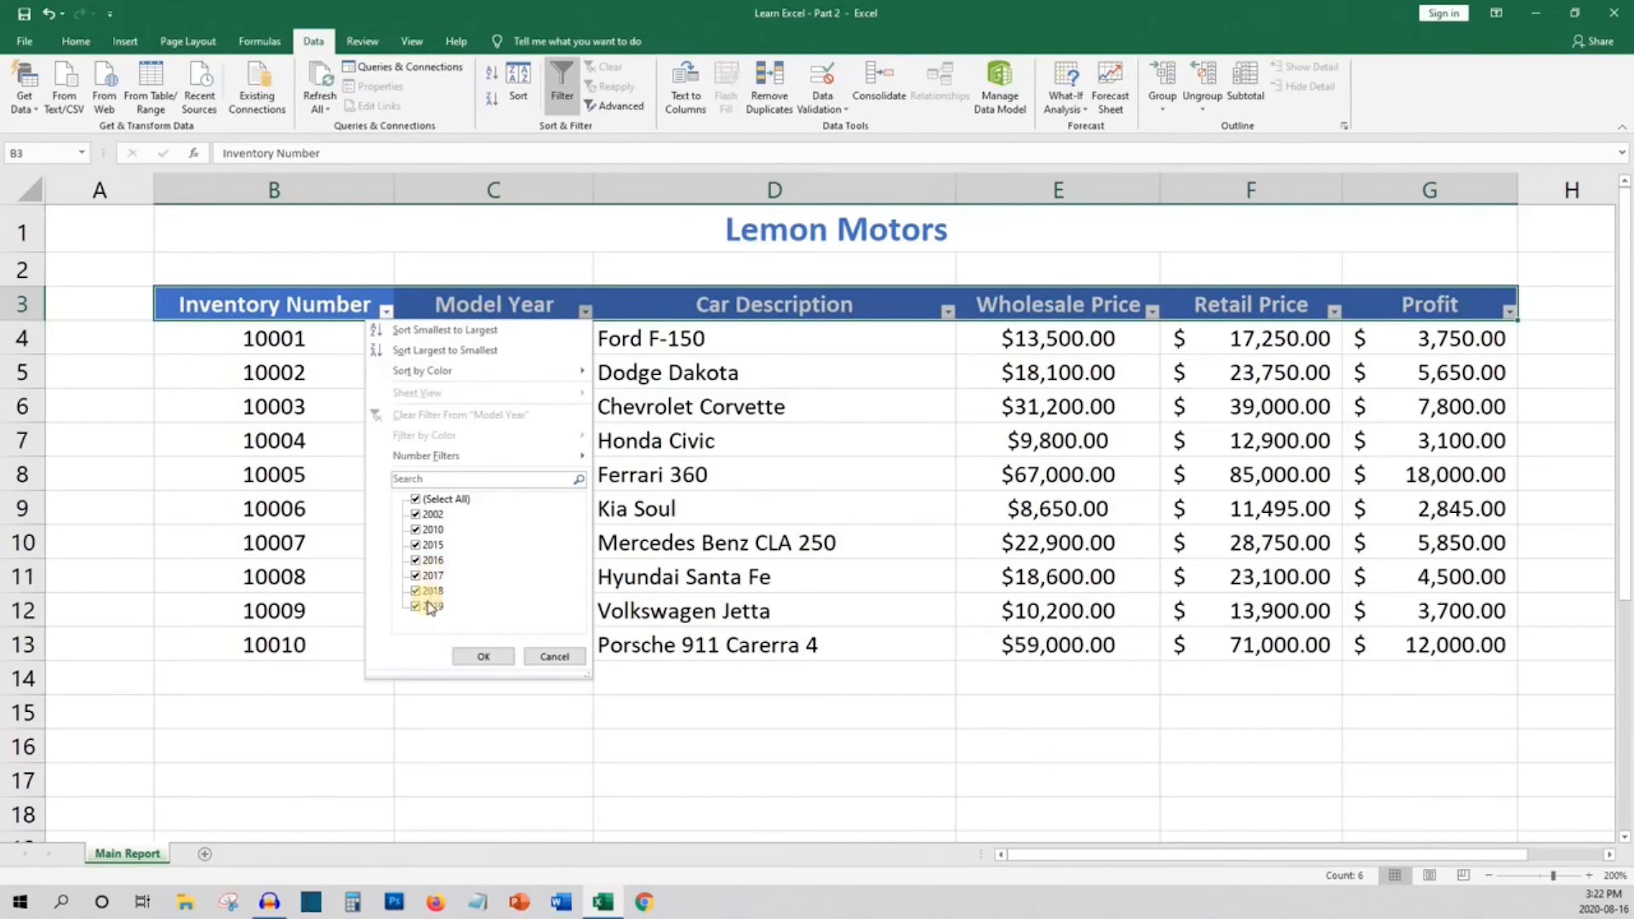
pyautogui.click(940, 314)
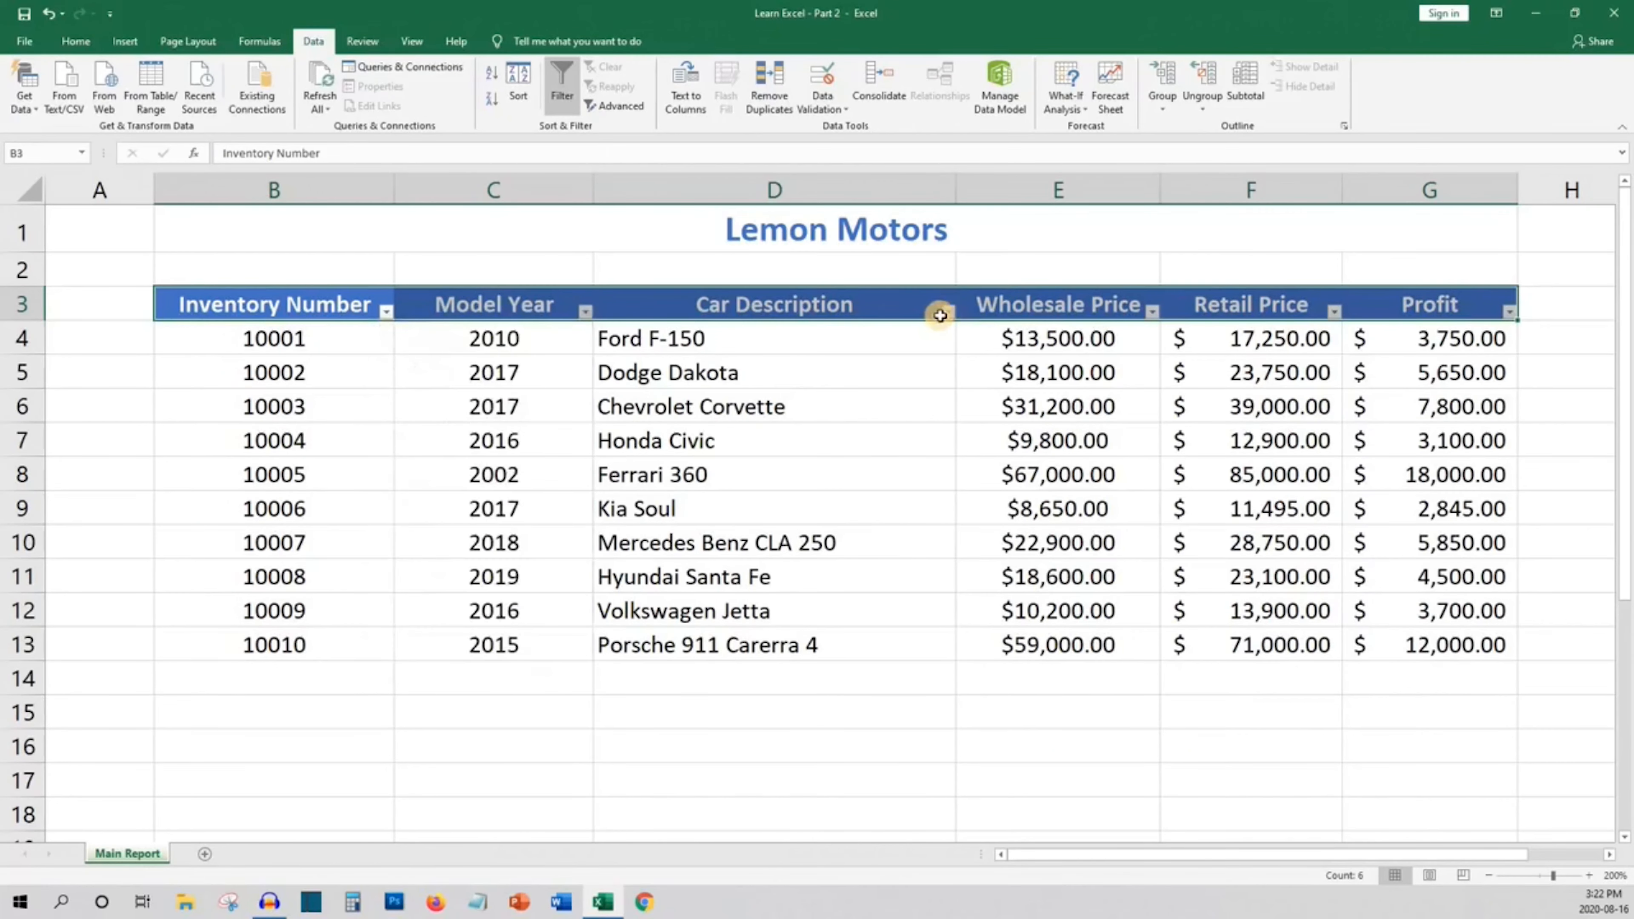
pyautogui.click(940, 314)
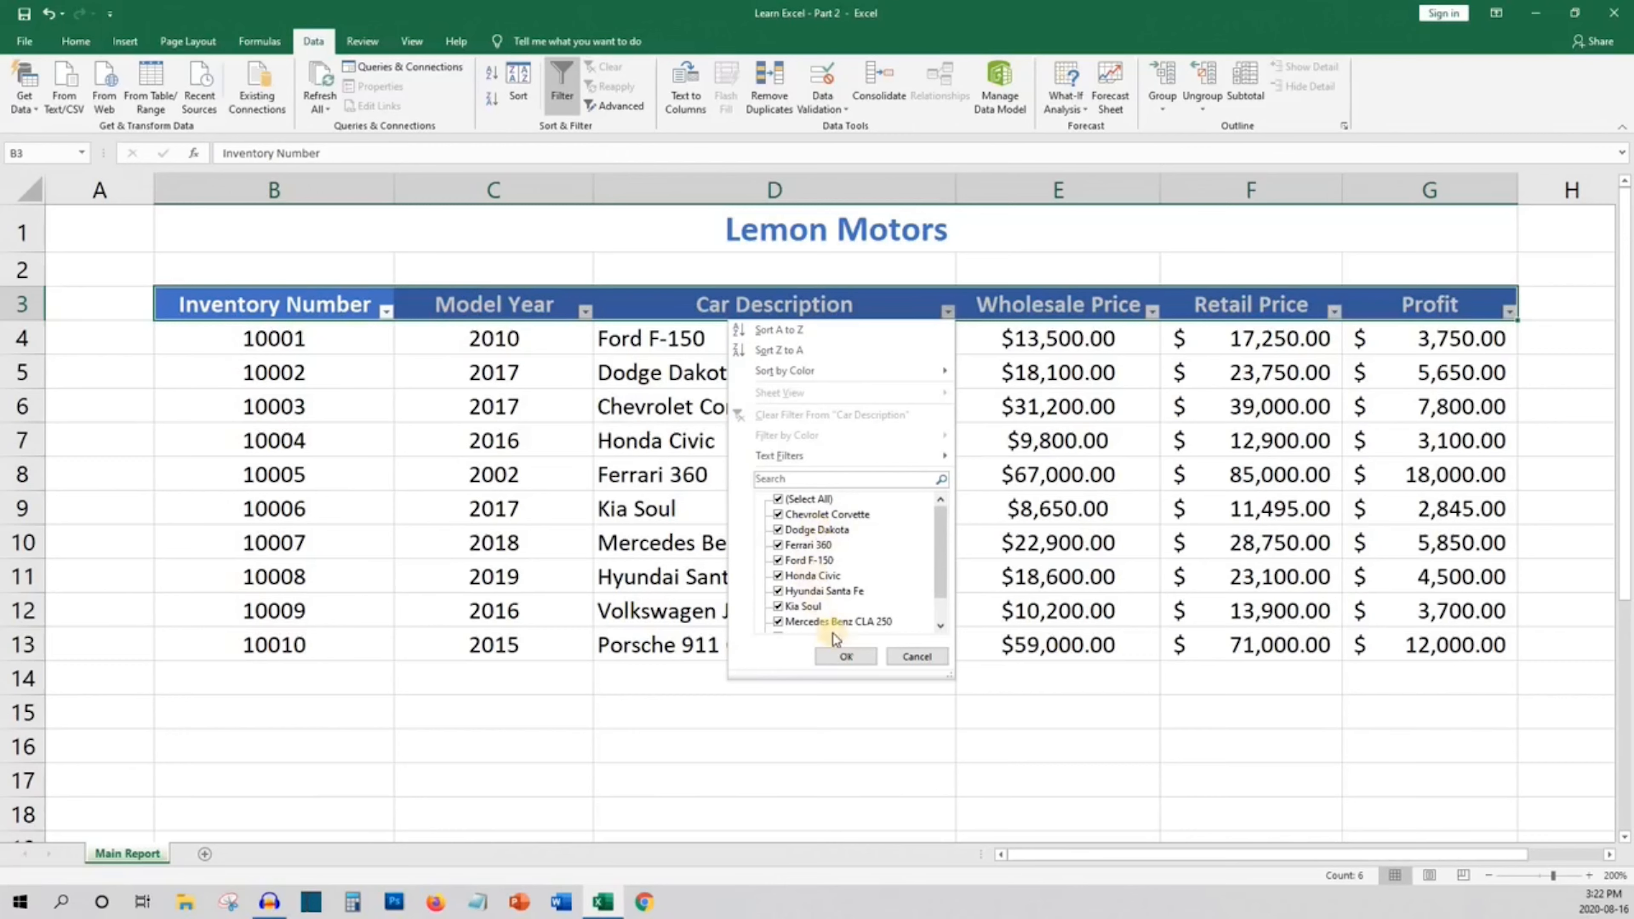
pyautogui.click(908, 654)
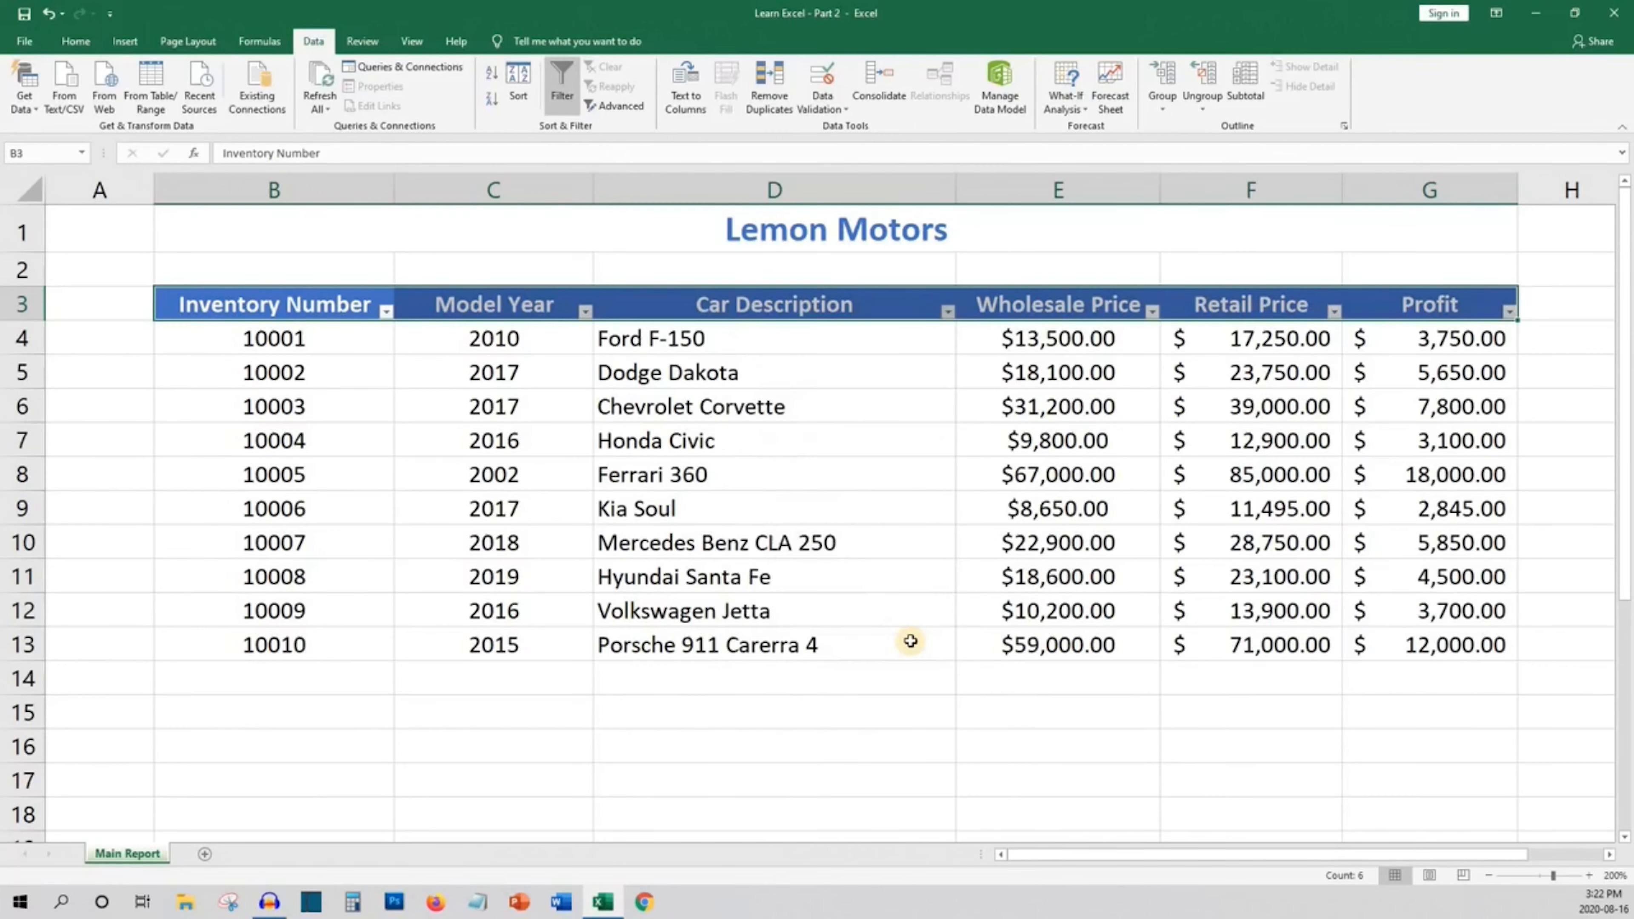
pyautogui.click(908, 639)
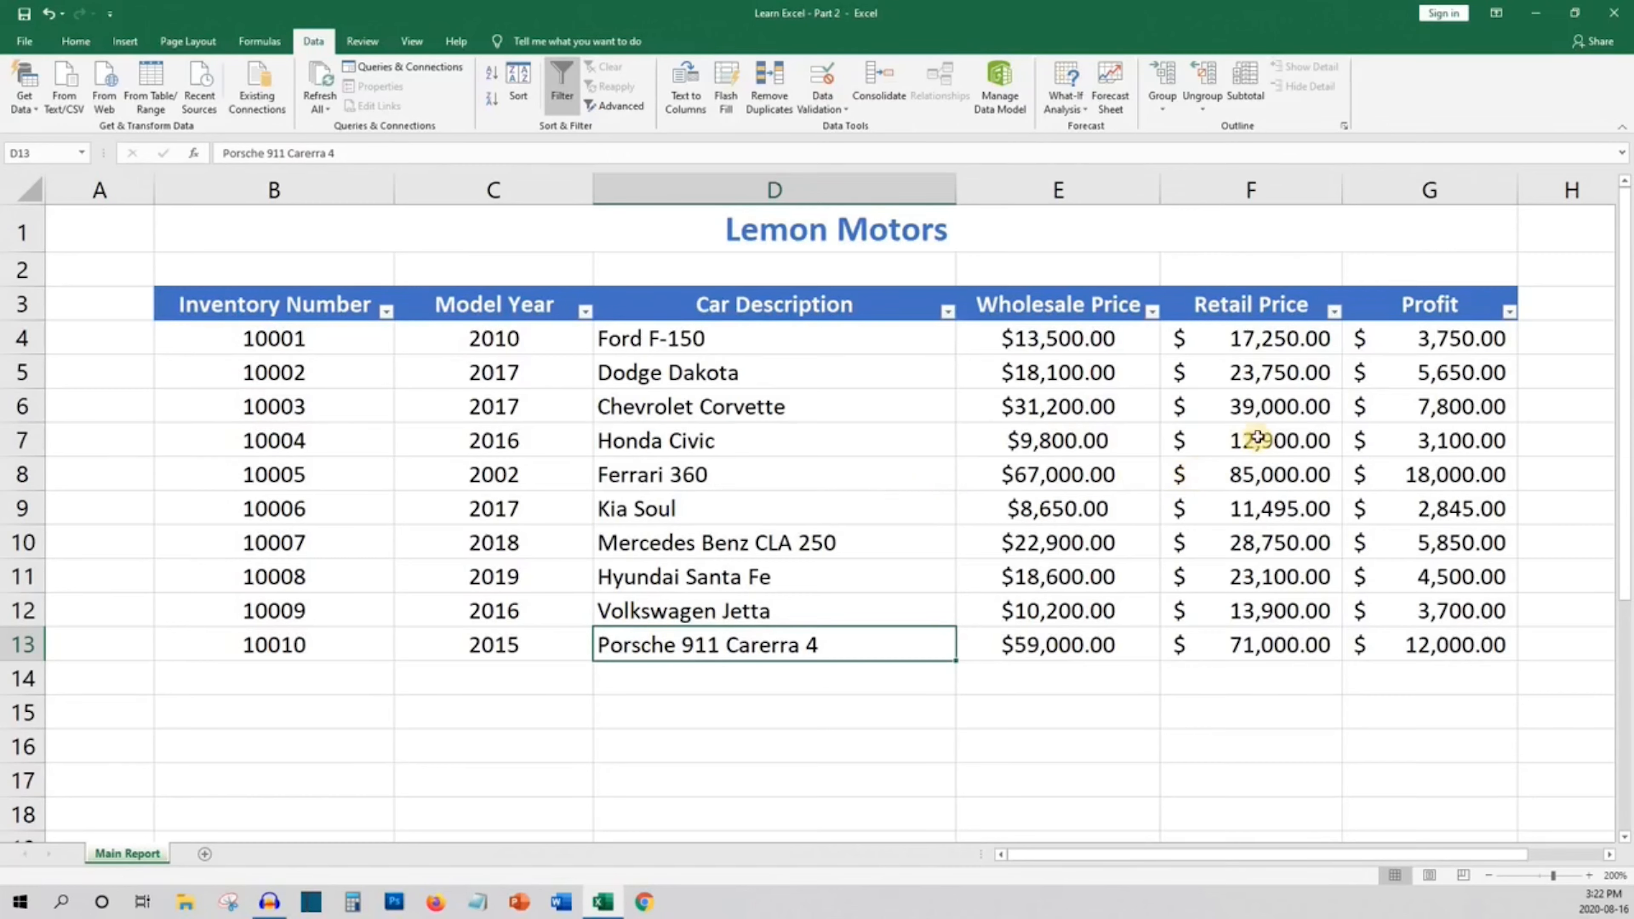
# Filter the Model Year column to show only the 2017, 2018 and 2019 cars
pyautogui.click(586, 311)
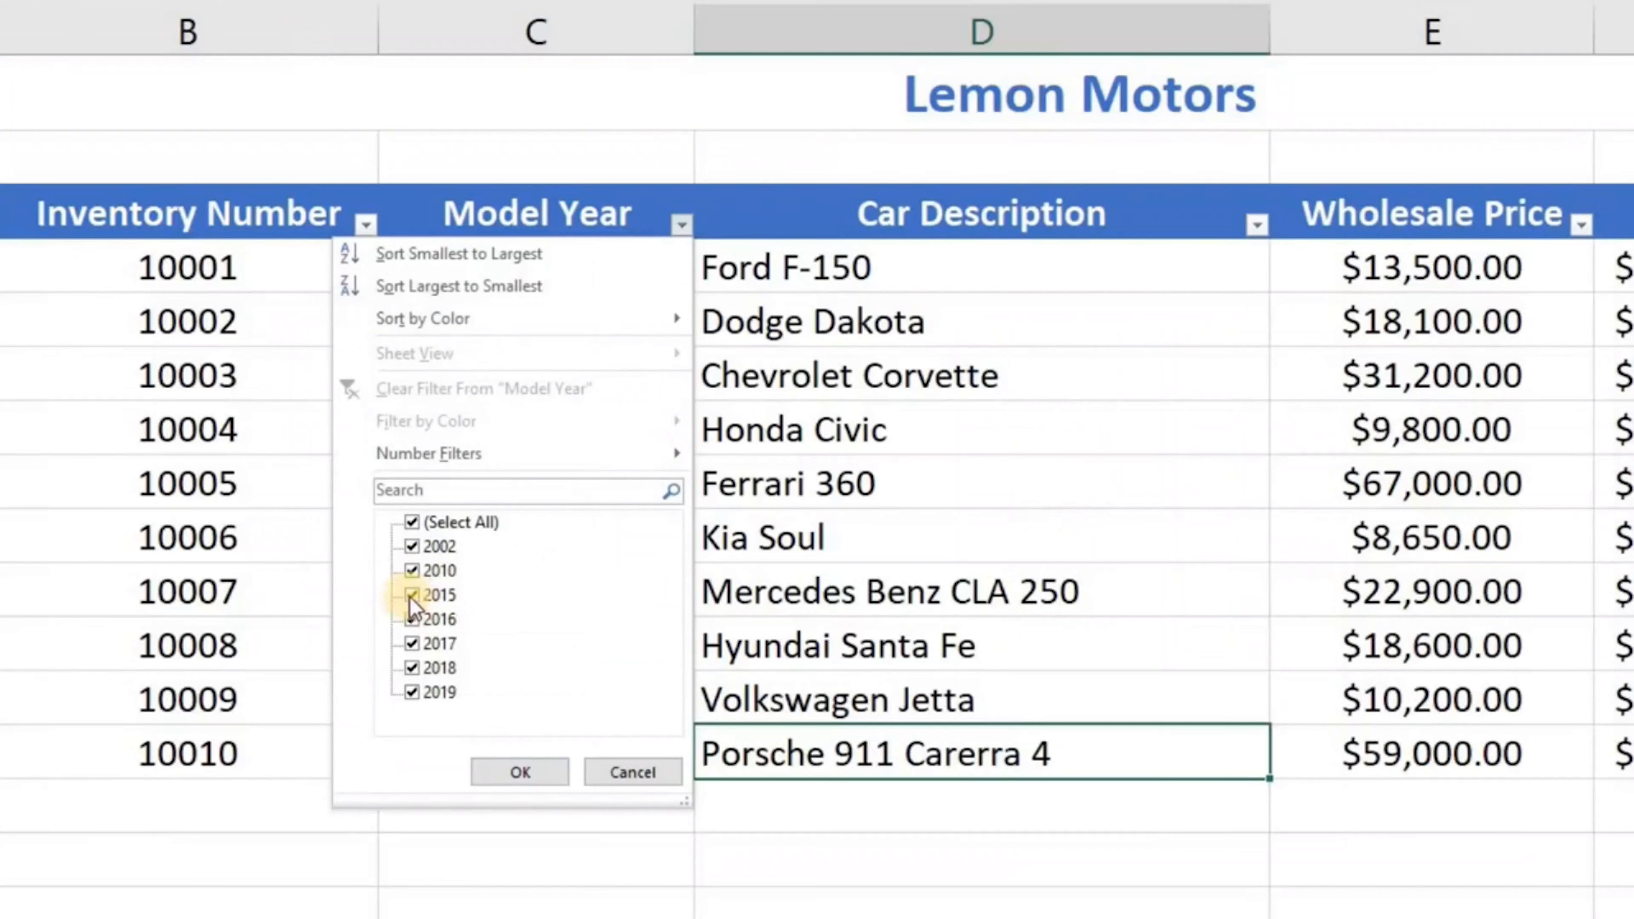
pyautogui.click(412, 619)
pyautogui.click(412, 595)
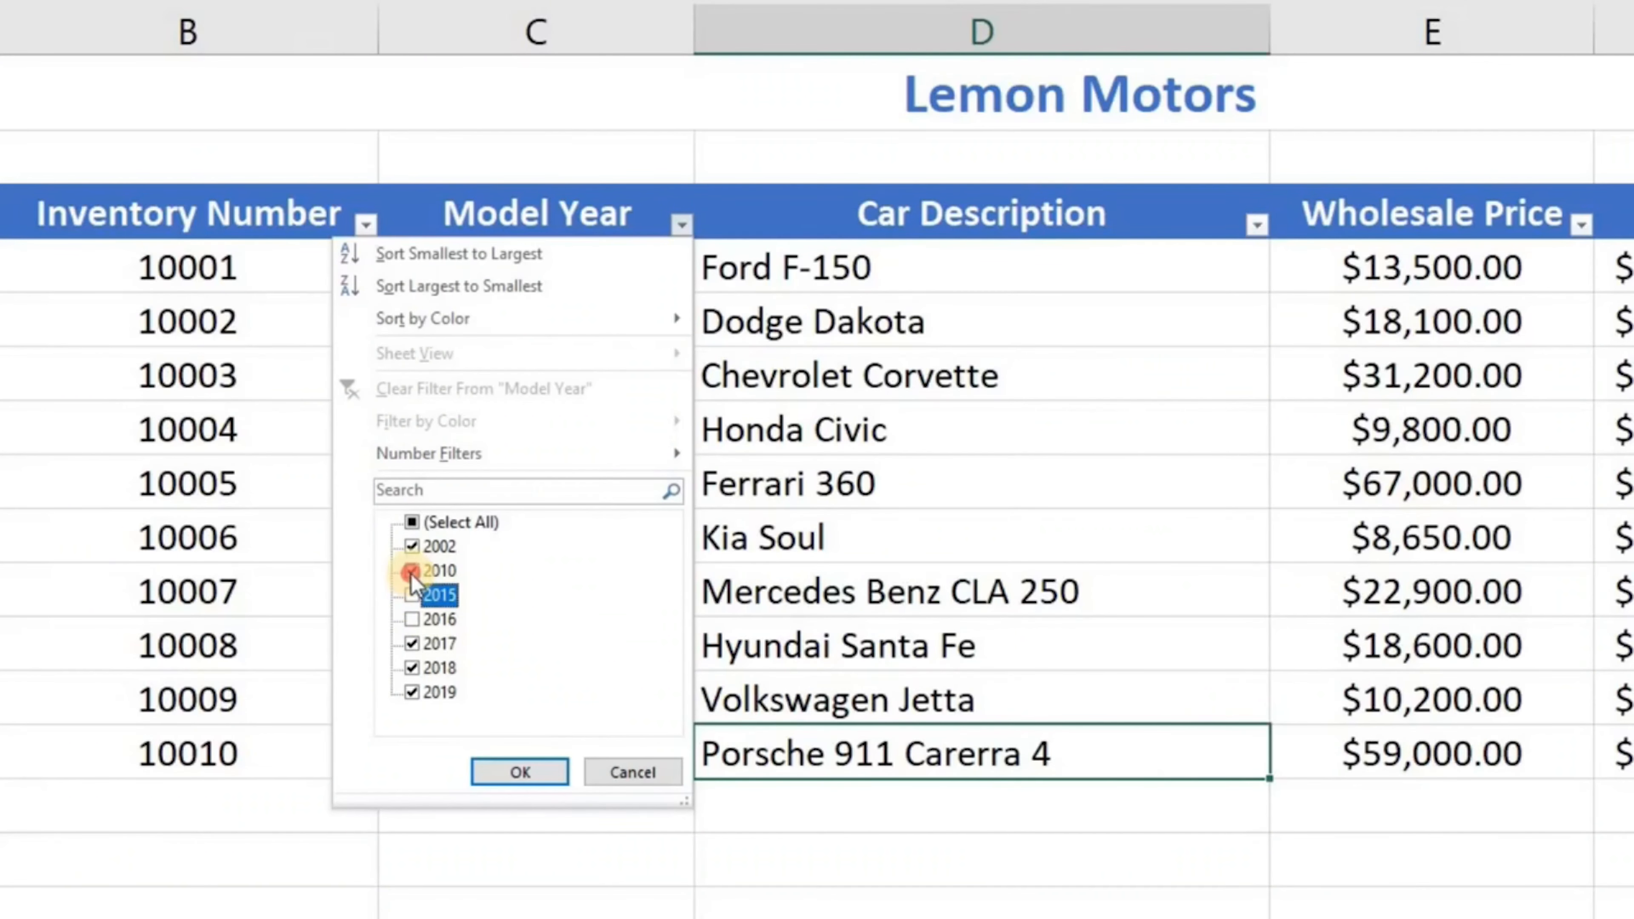
pyautogui.click(412, 570)
pyautogui.click(411, 547)
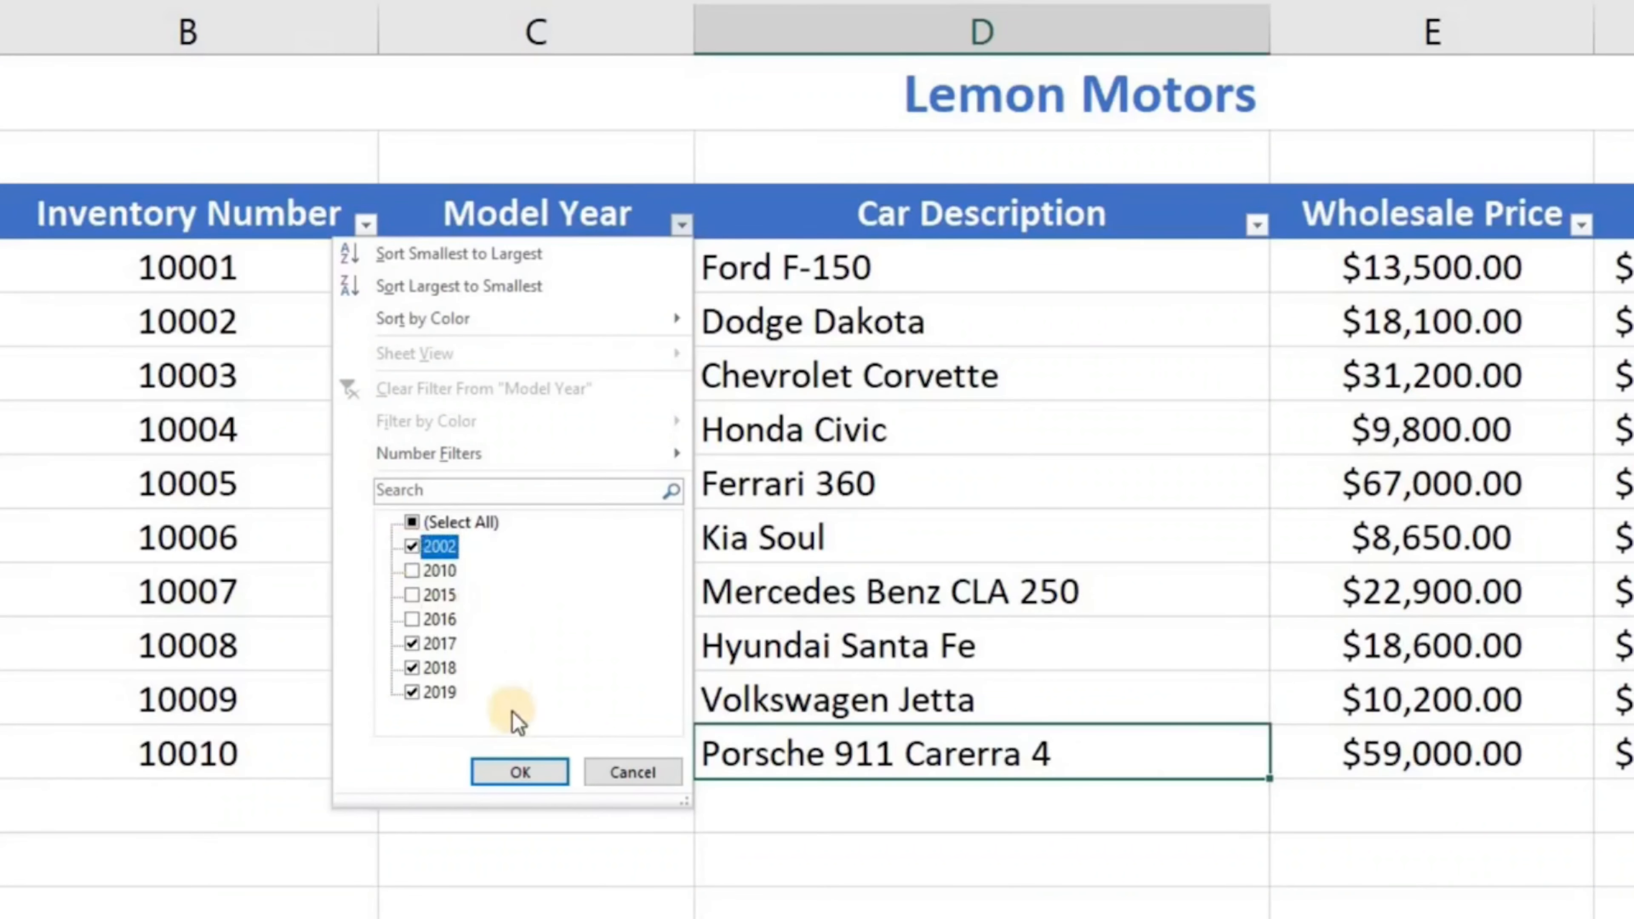
pyautogui.click(531, 770)
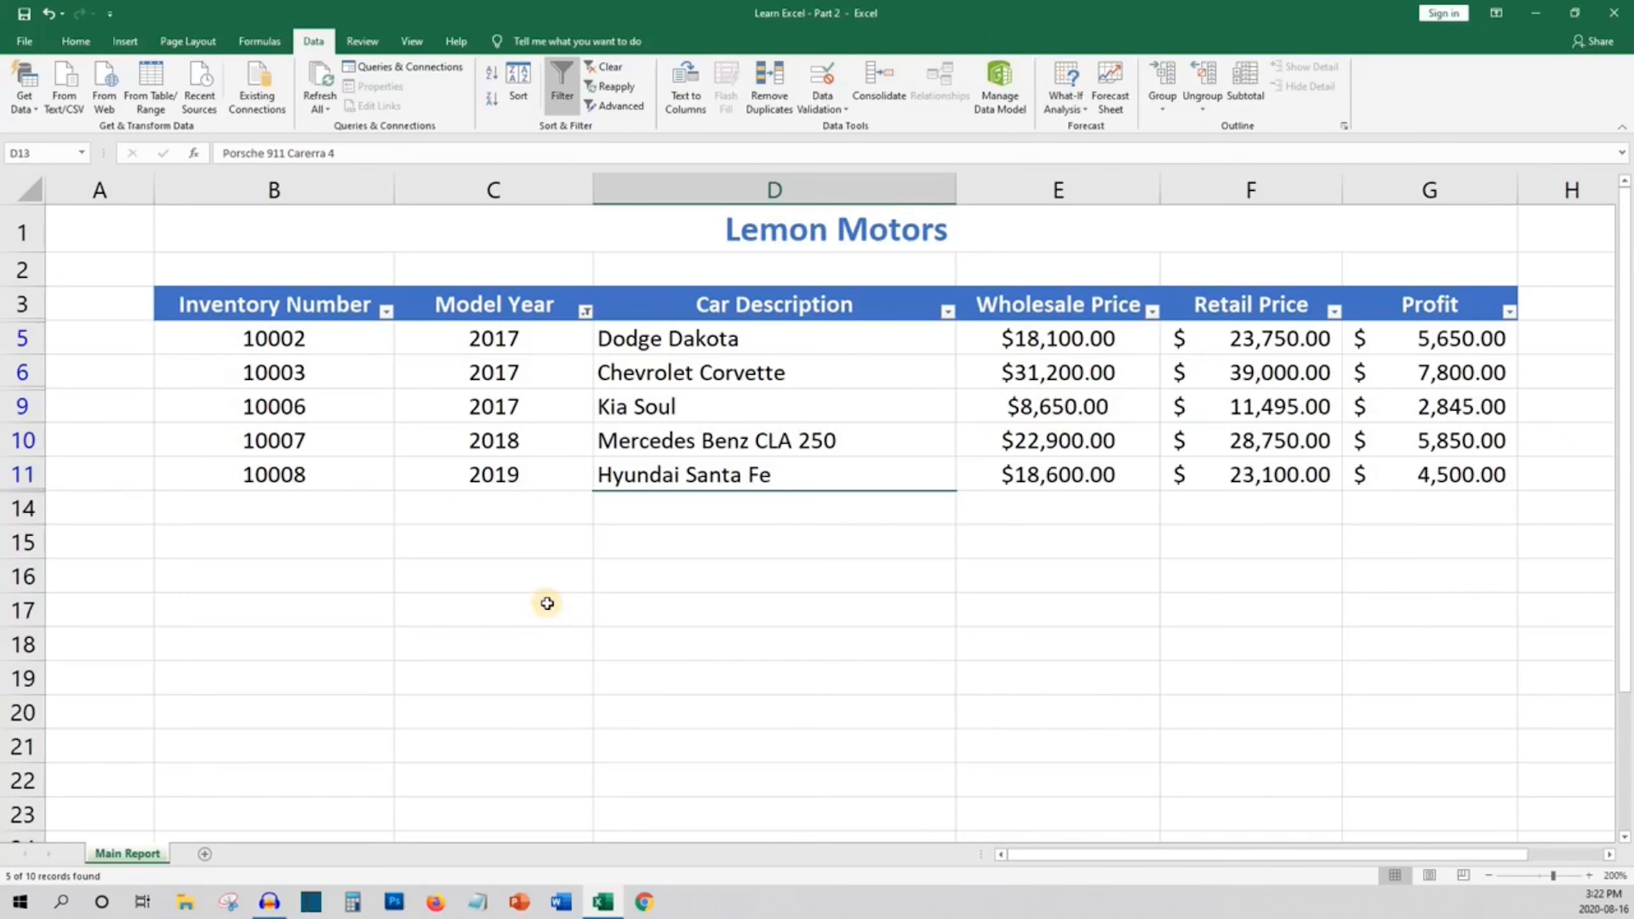
pyautogui.click(358, 530)
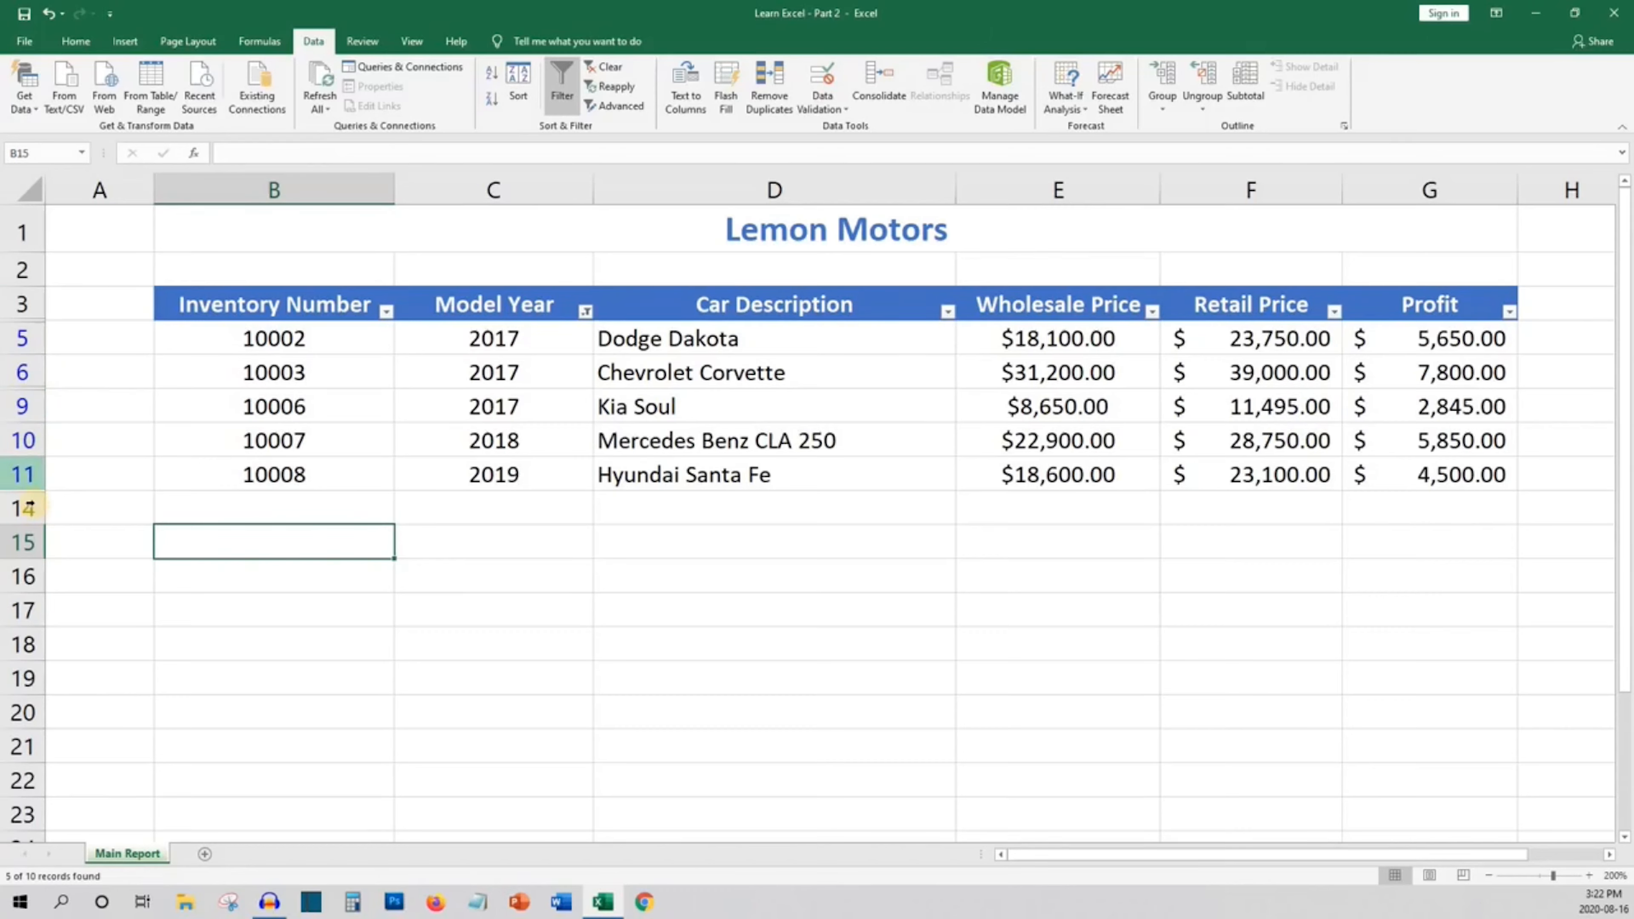
# Reset the Model Year filter so that all years are selected again
pyautogui.click(586, 311)
pyautogui.click(446, 499)
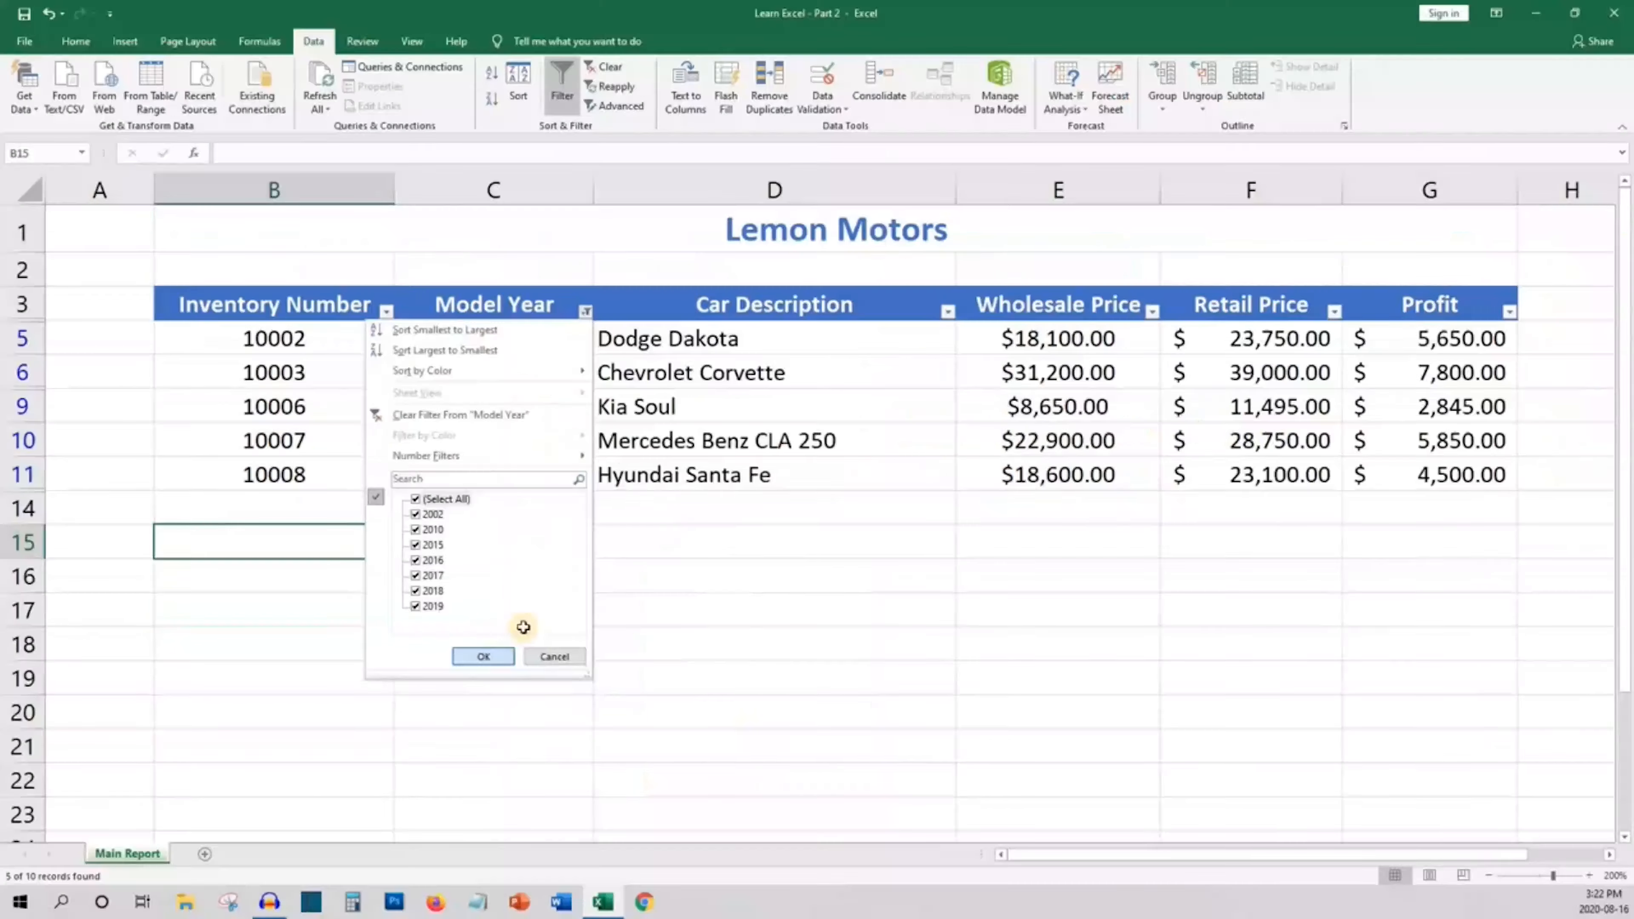
pyautogui.click(701, 785)
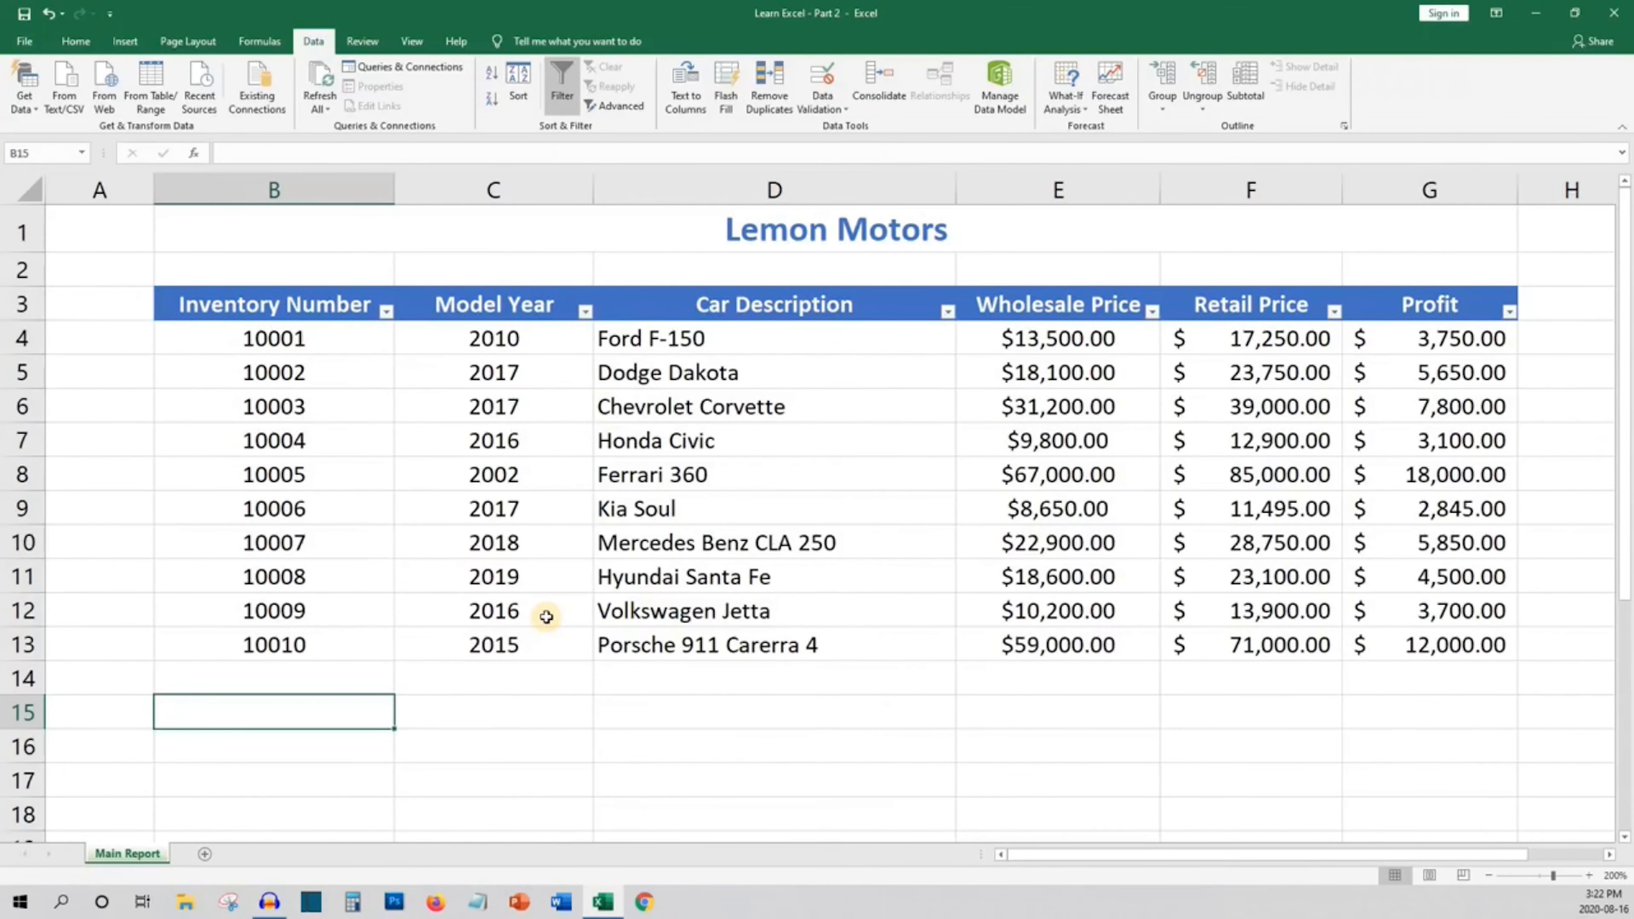
pyautogui.click(546, 617)
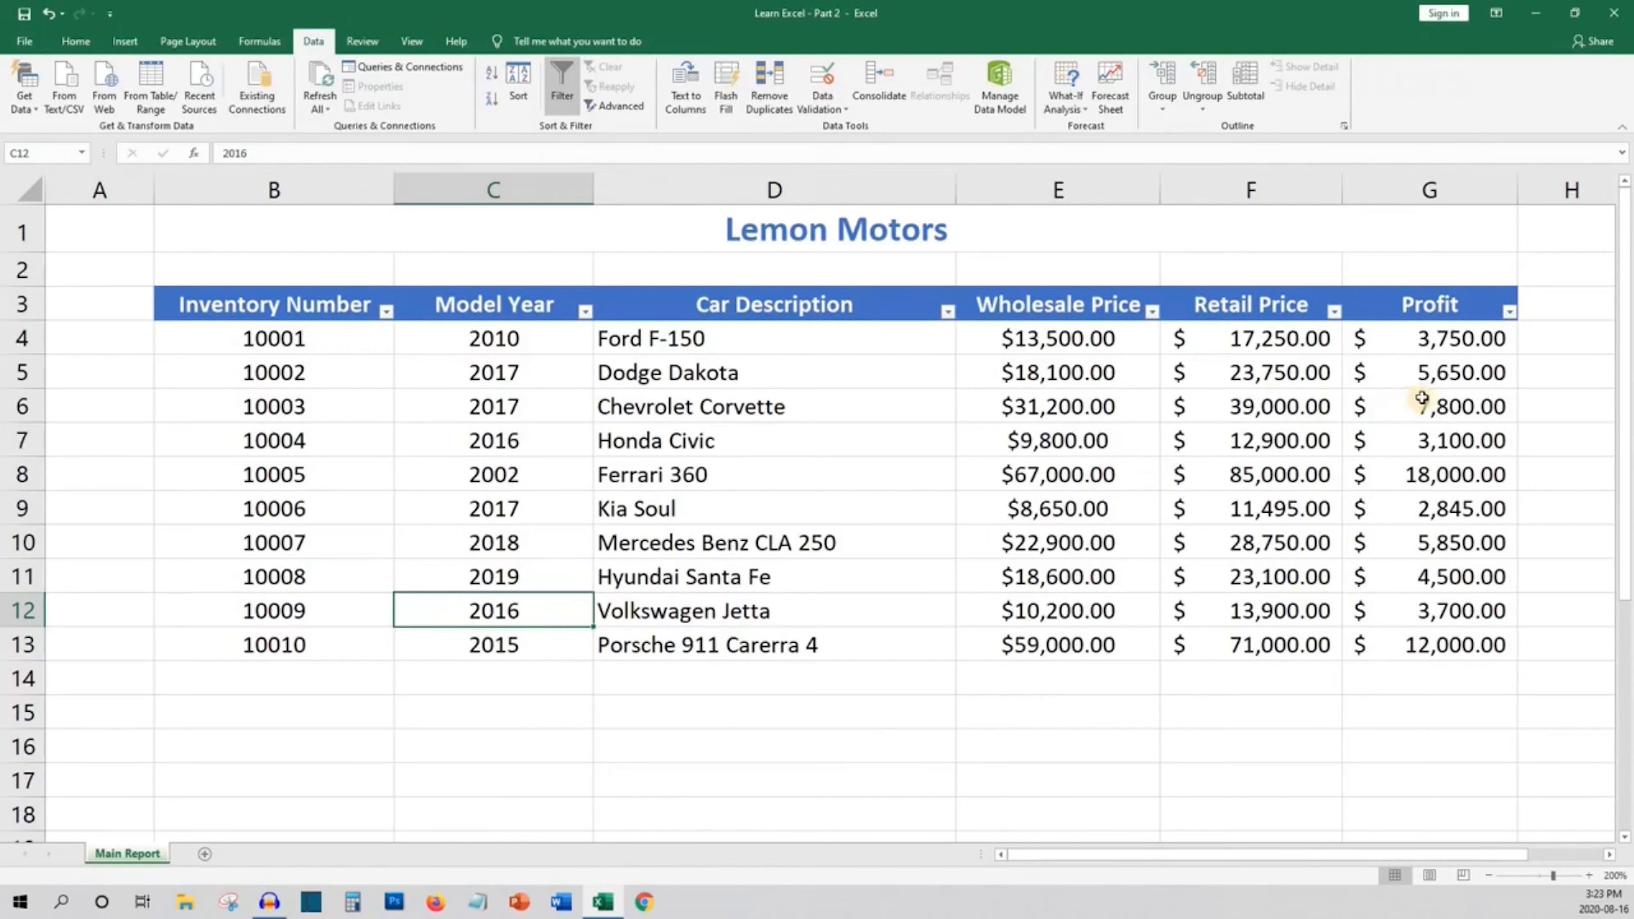
# Filter the Profit column with a number filter for values greater than or equal to 5000
pyautogui.click(1509, 315)
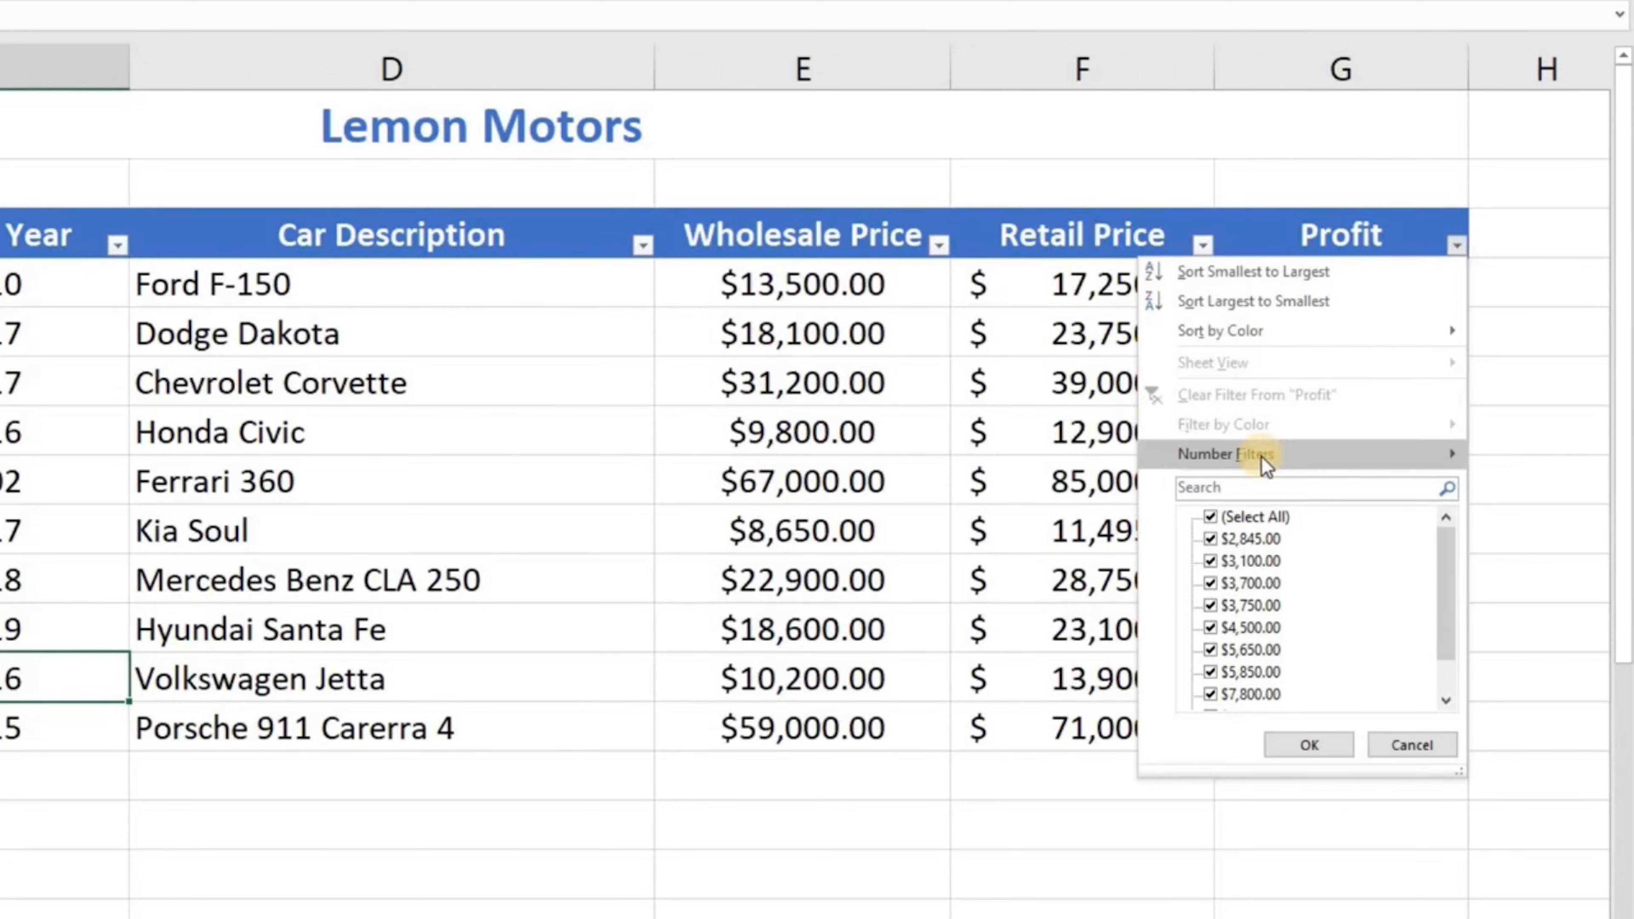
pyautogui.moveTo(1262, 456)
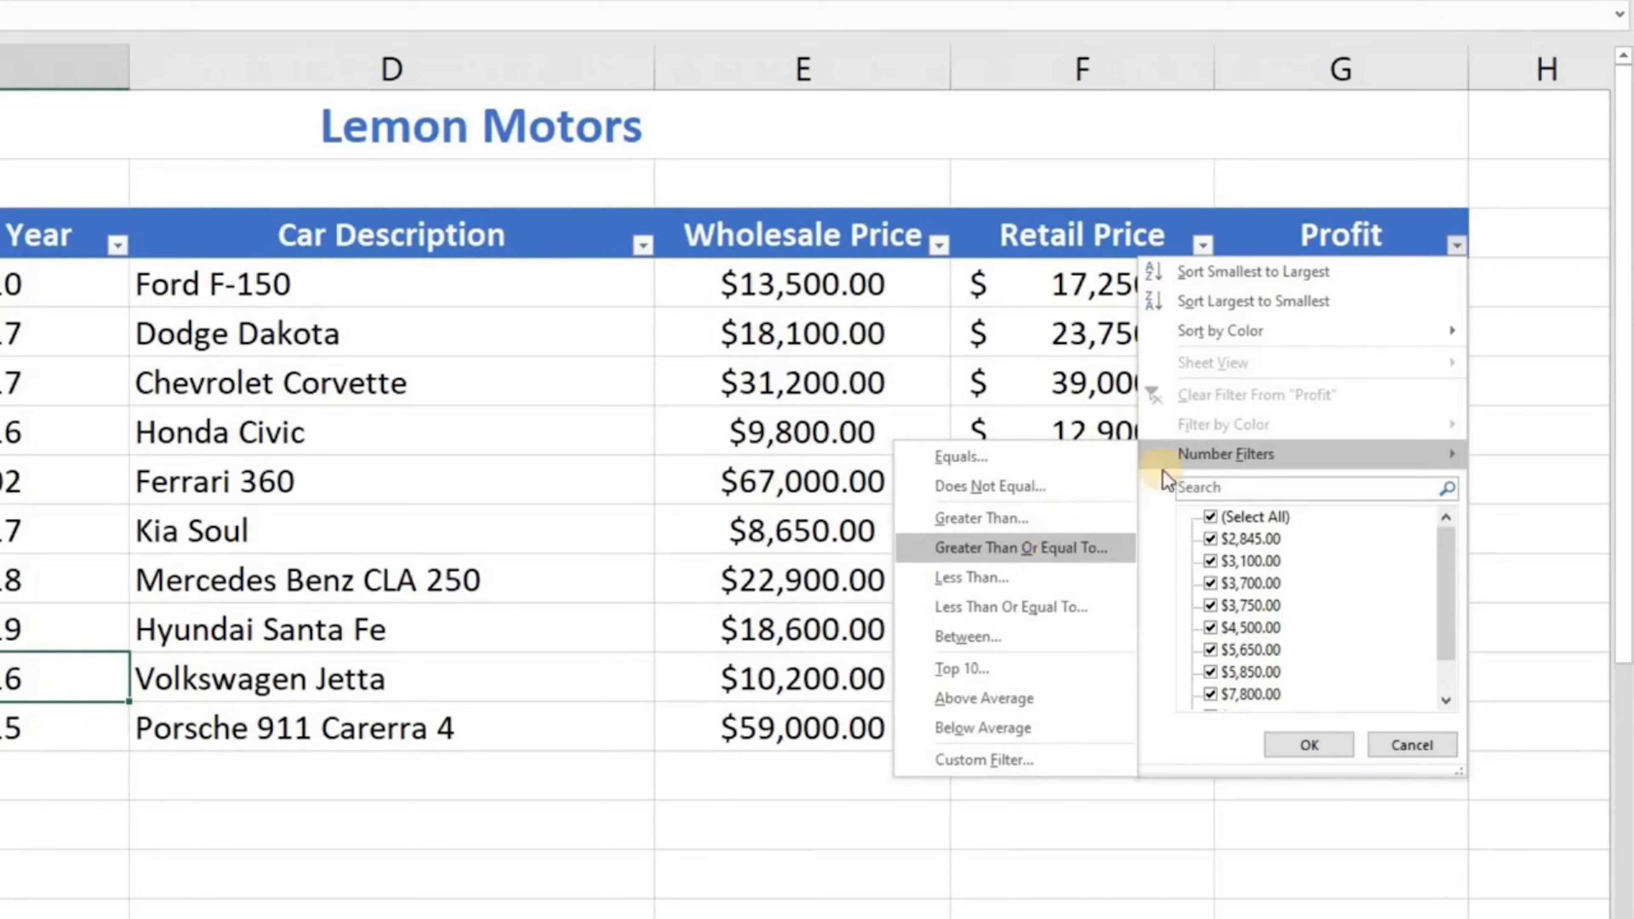
pyautogui.moveTo(1134, 458)
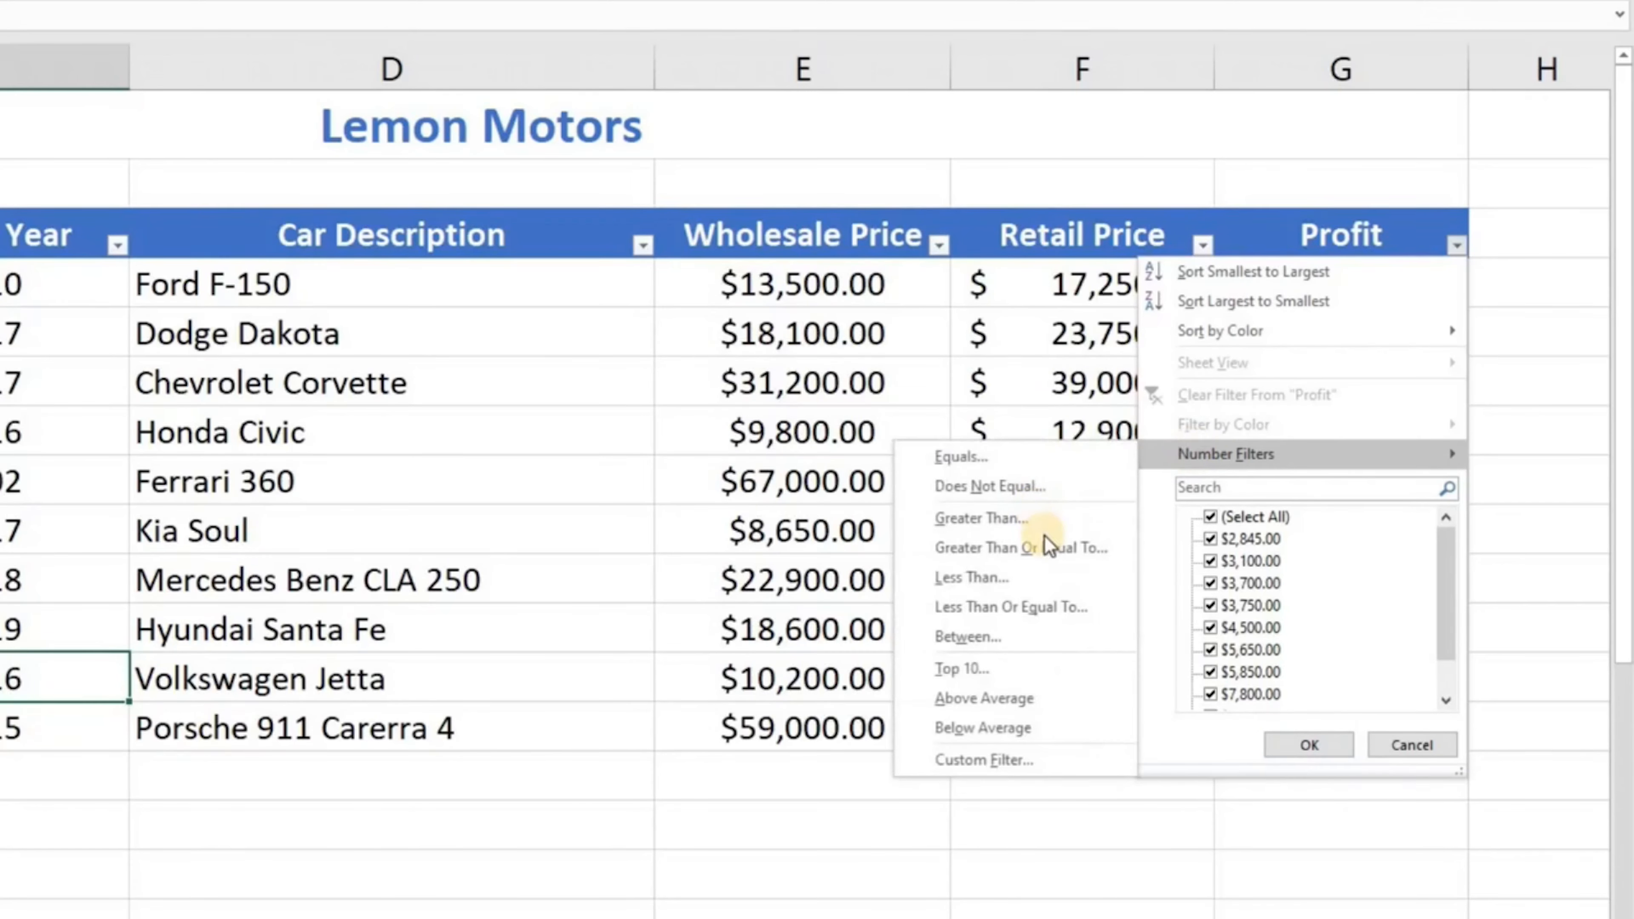
pyautogui.click(1048, 542)
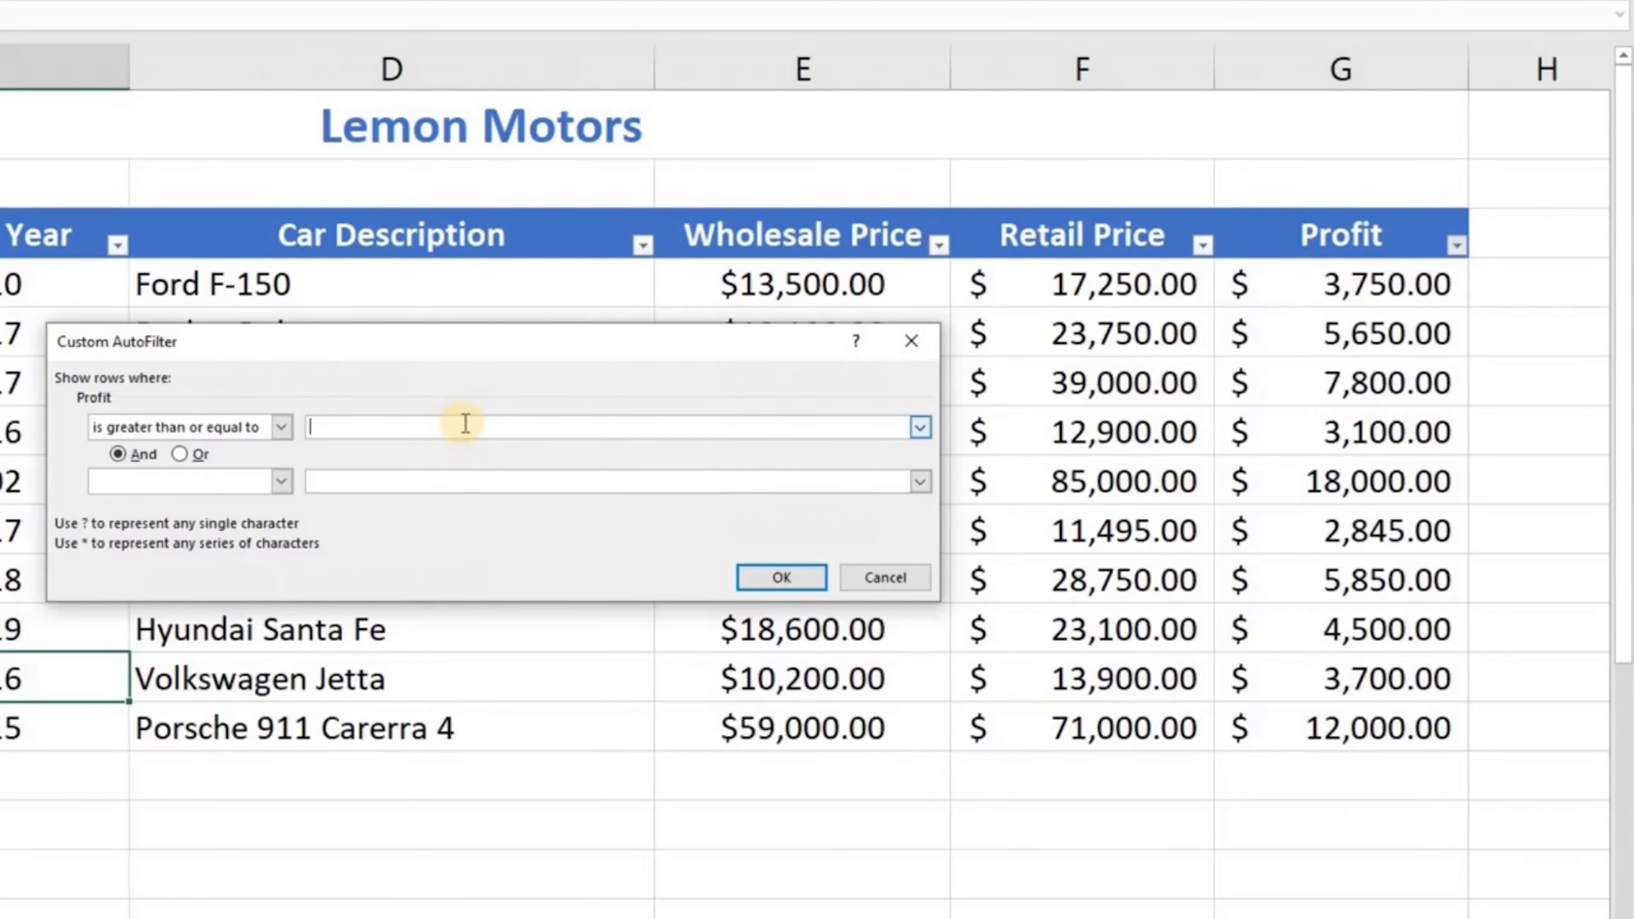
pyautogui.write('5000')
pyautogui.click(767, 577)
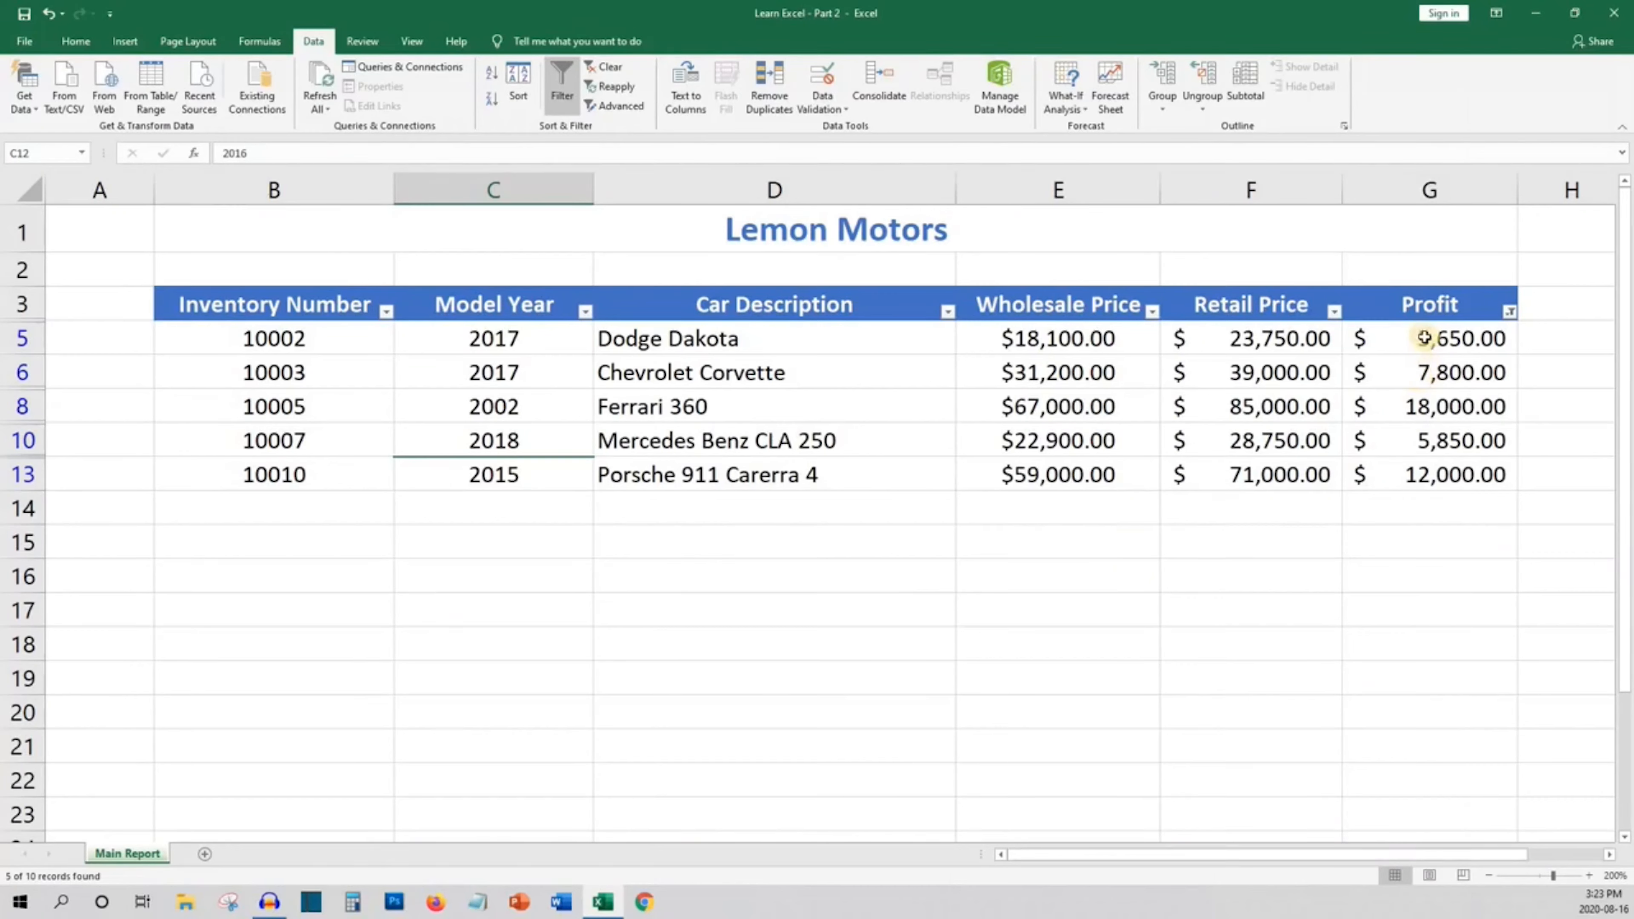
# Reset the Profit filter to include all values and remove the filters from the header row
pyautogui.click(1506, 314)
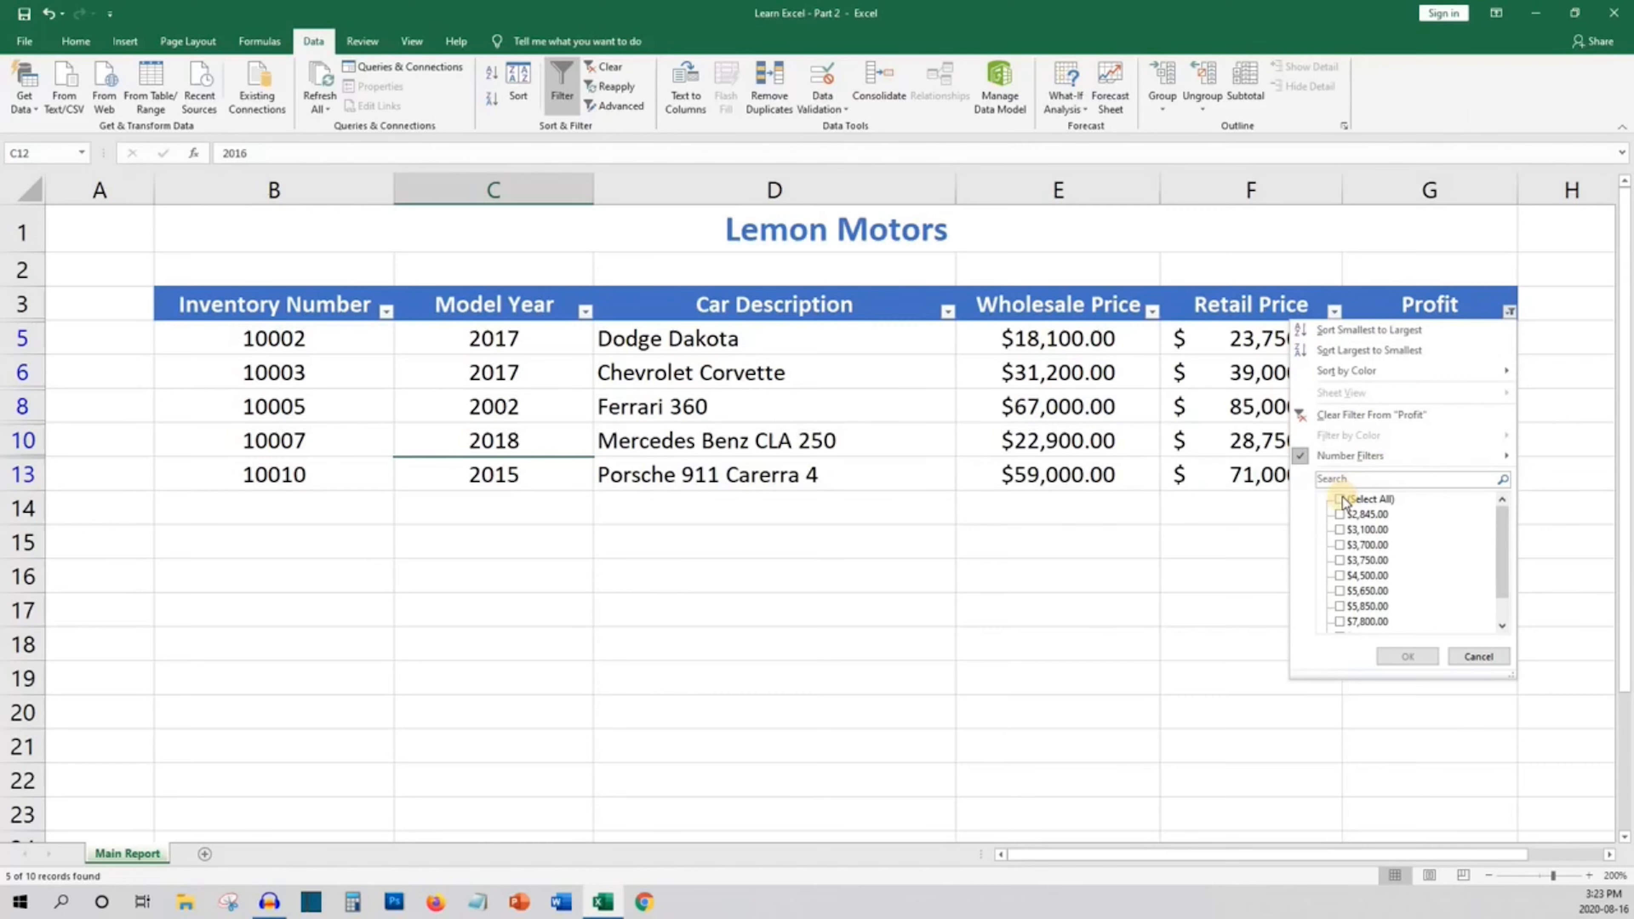
pyautogui.click(1395, 655)
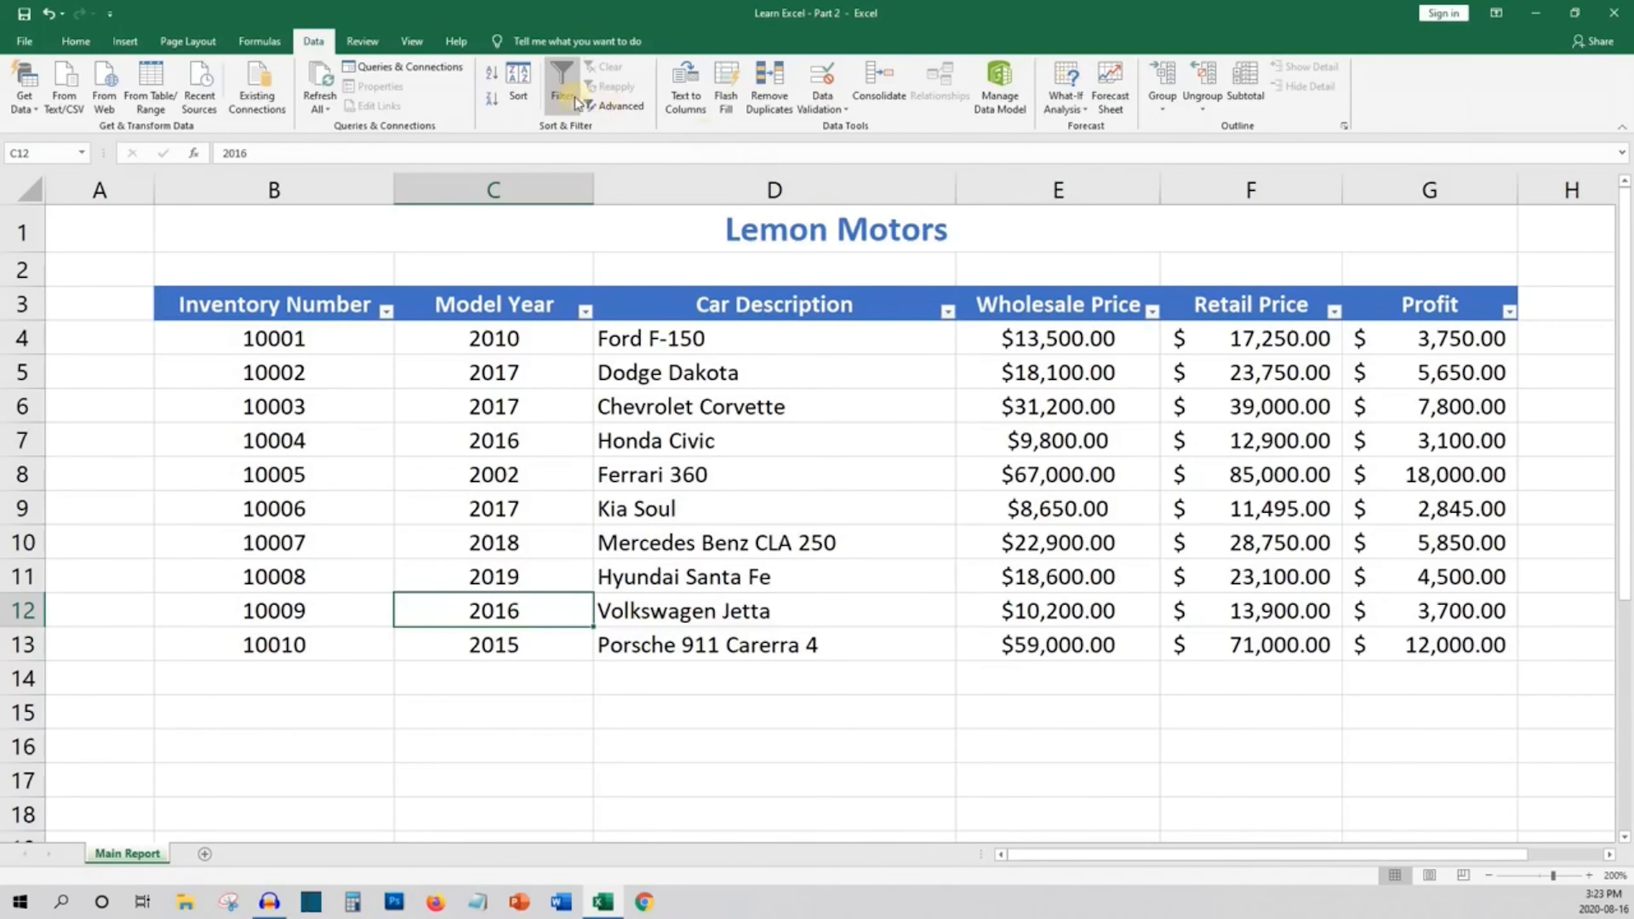
pyautogui.click(559, 98)
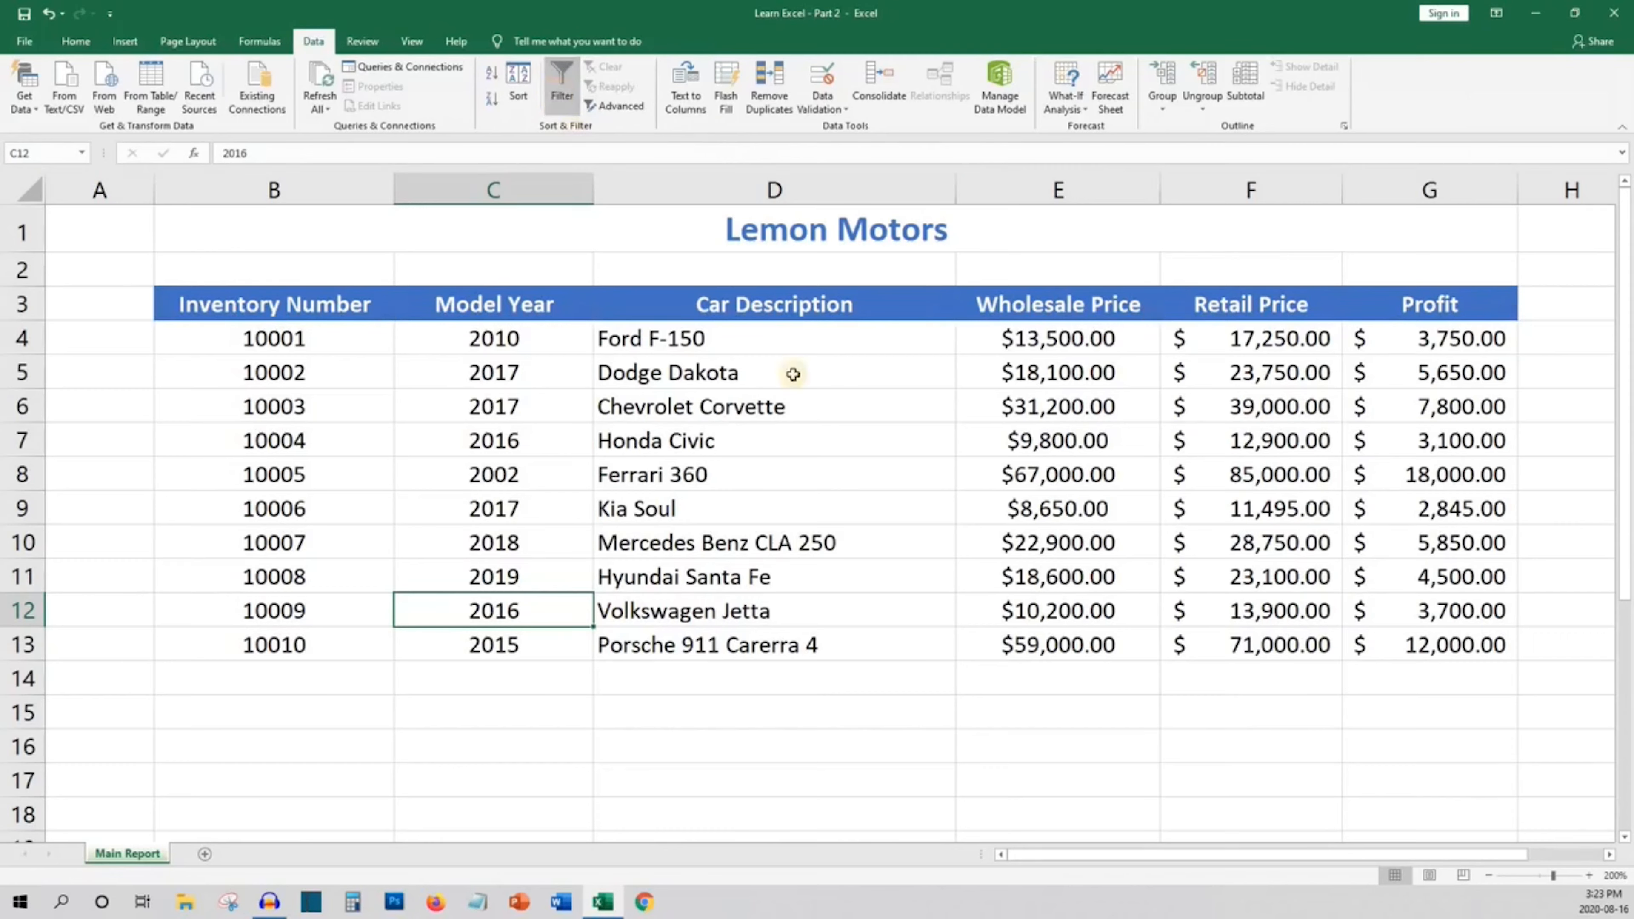
# Inspect the Profit formula in G4 and the Ford F-150's wholesale and retail prices that feed it
pyautogui.click(912, 449)
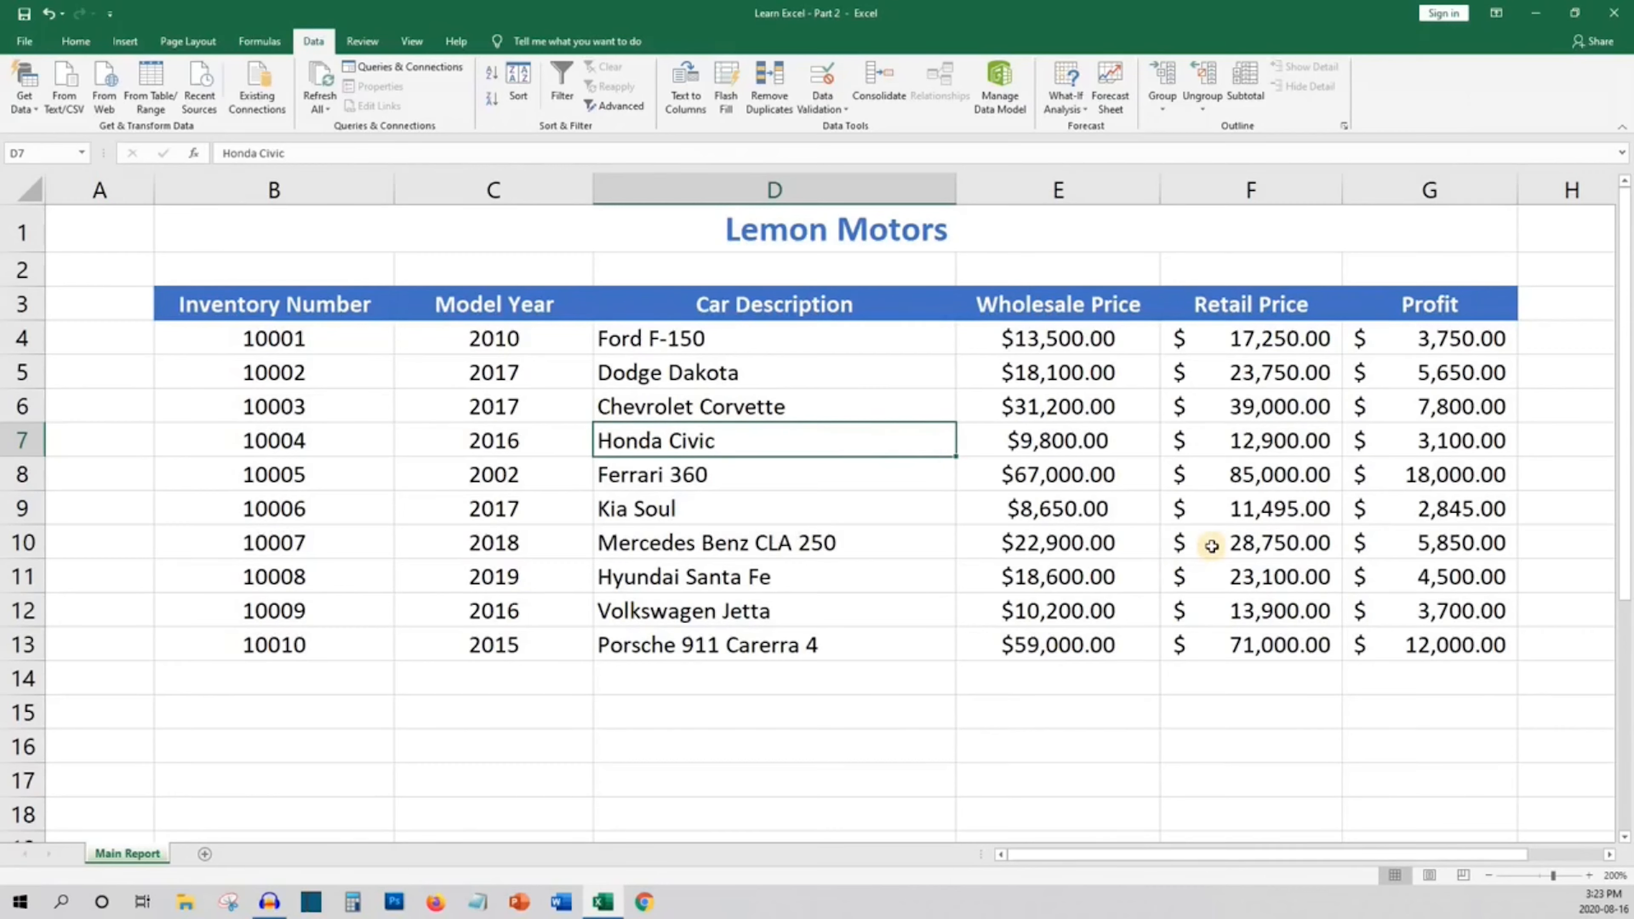
pyautogui.click(1392, 340)
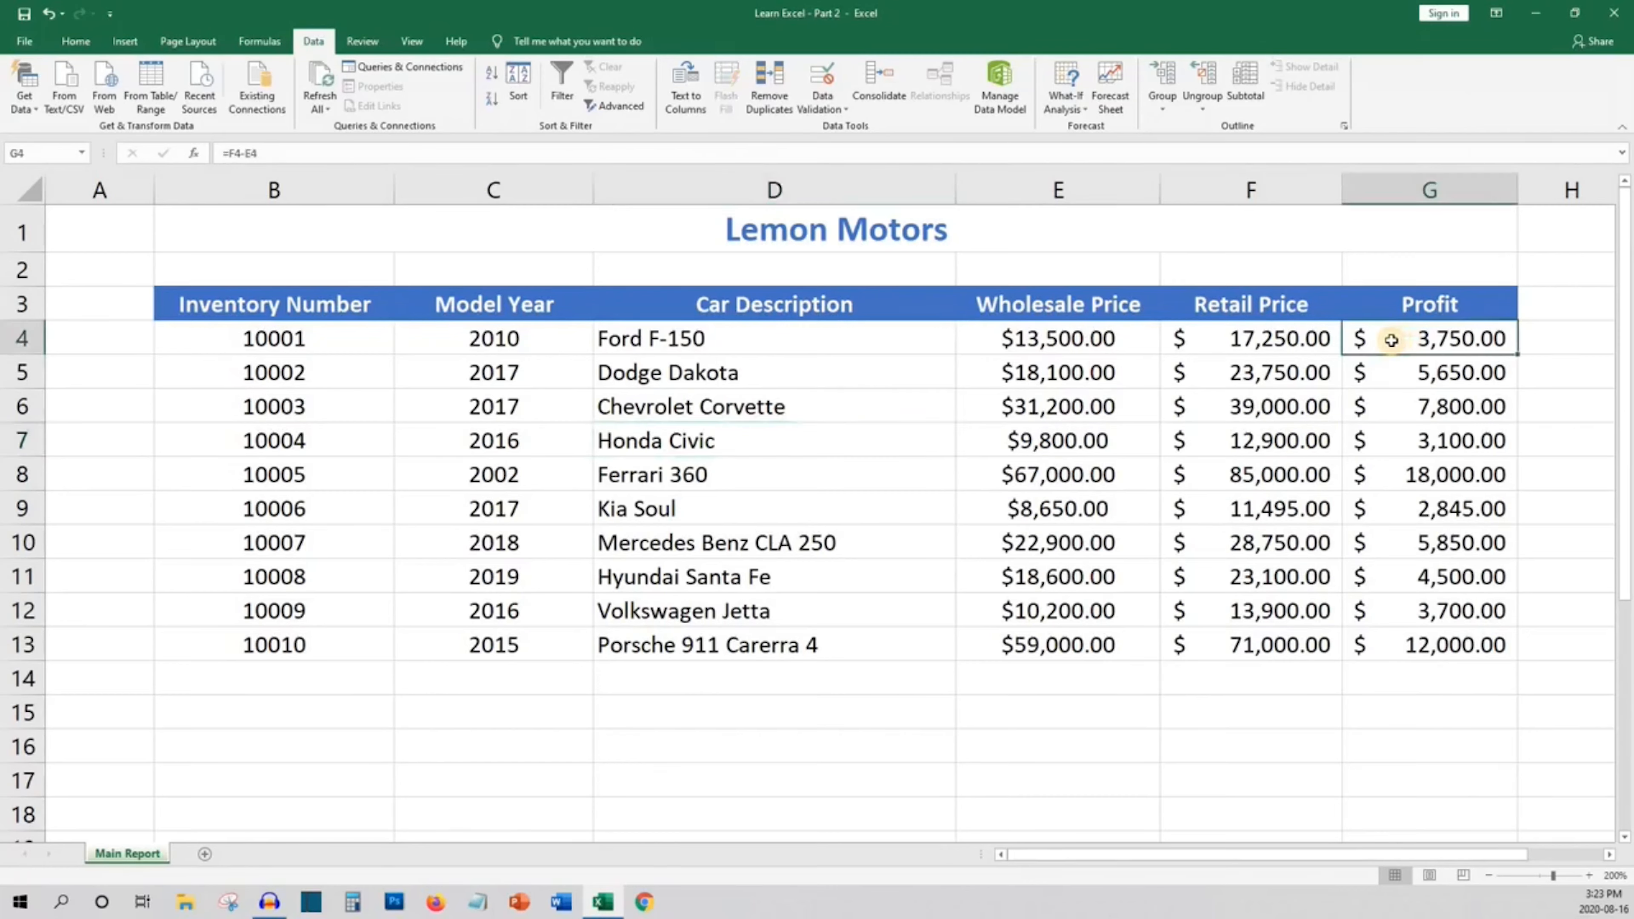
pyautogui.click(1115, 340)
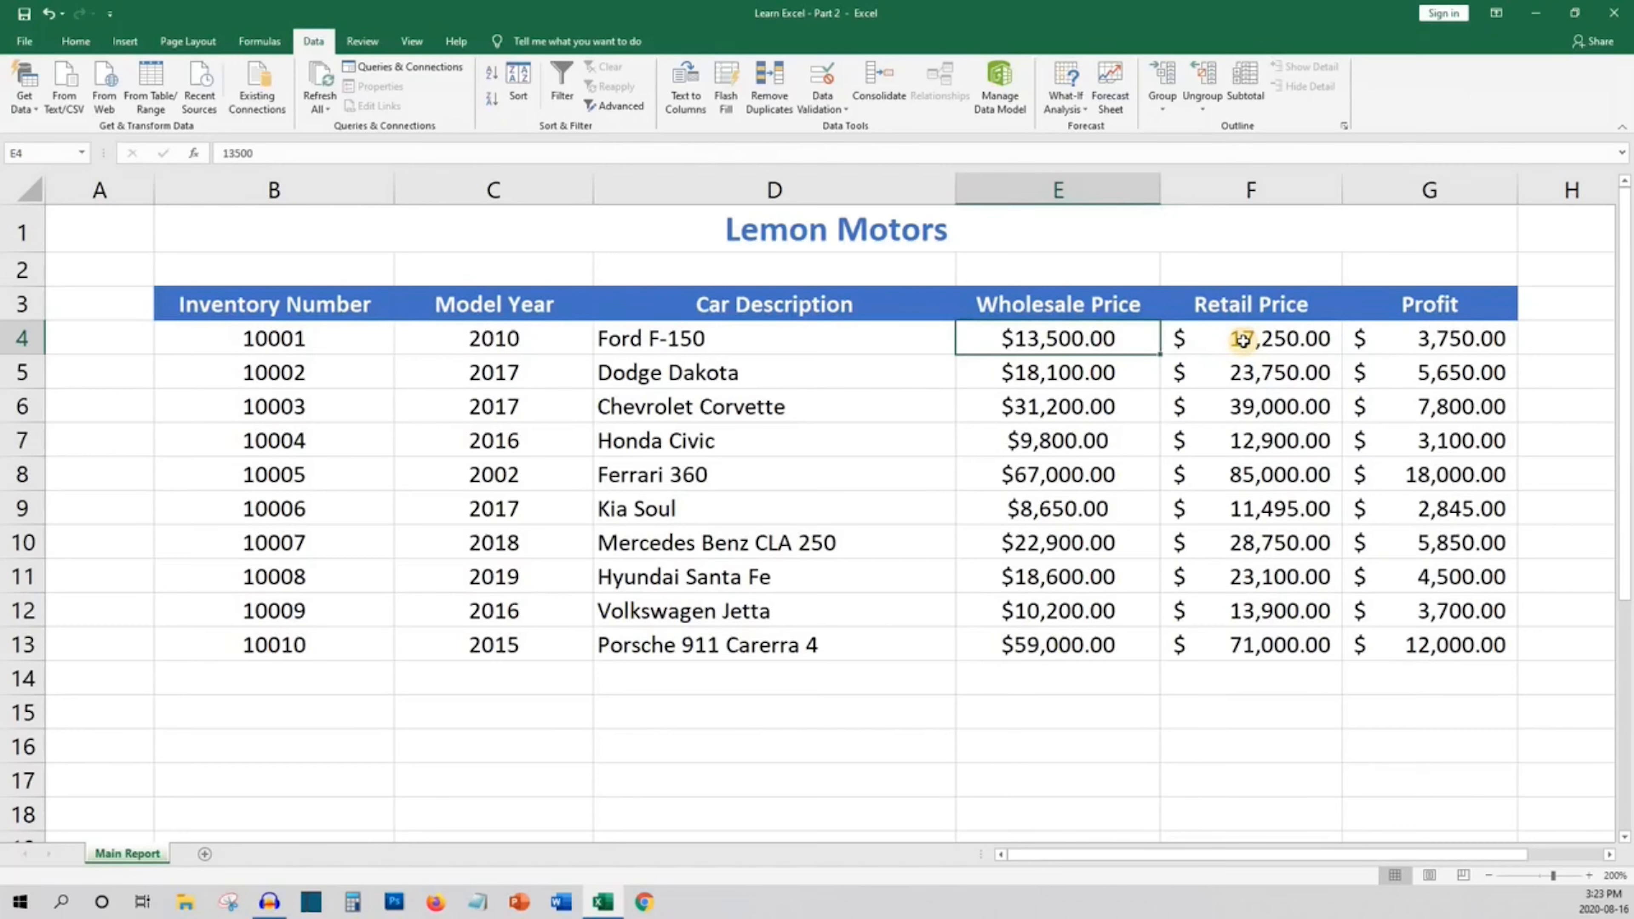
pyautogui.click(1243, 340)
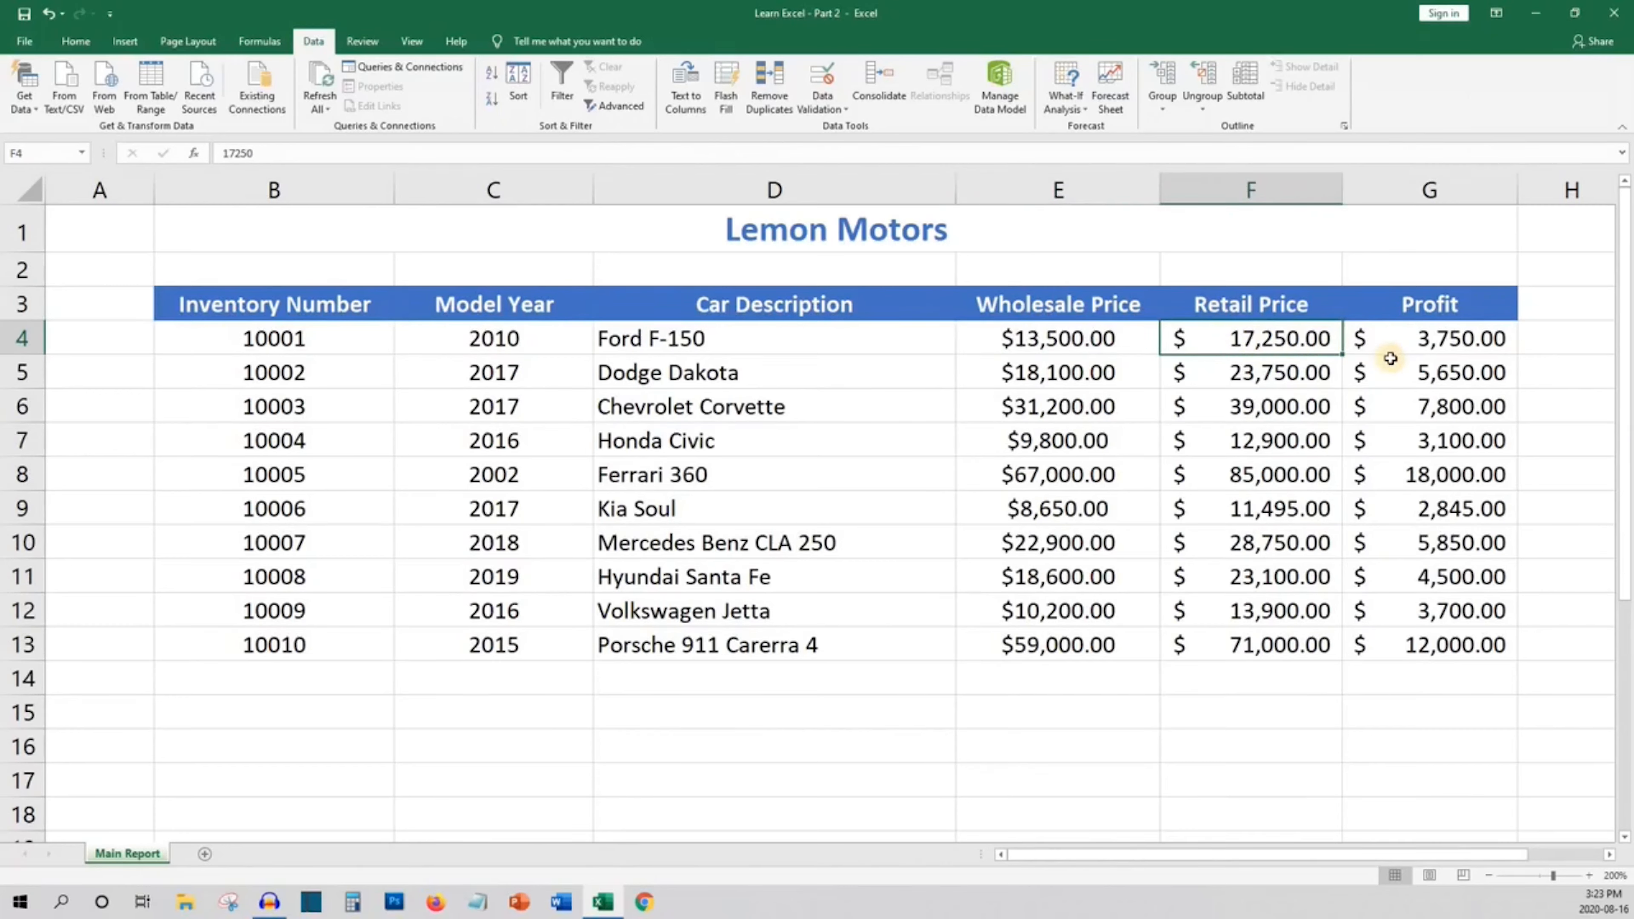
pyautogui.click(1417, 340)
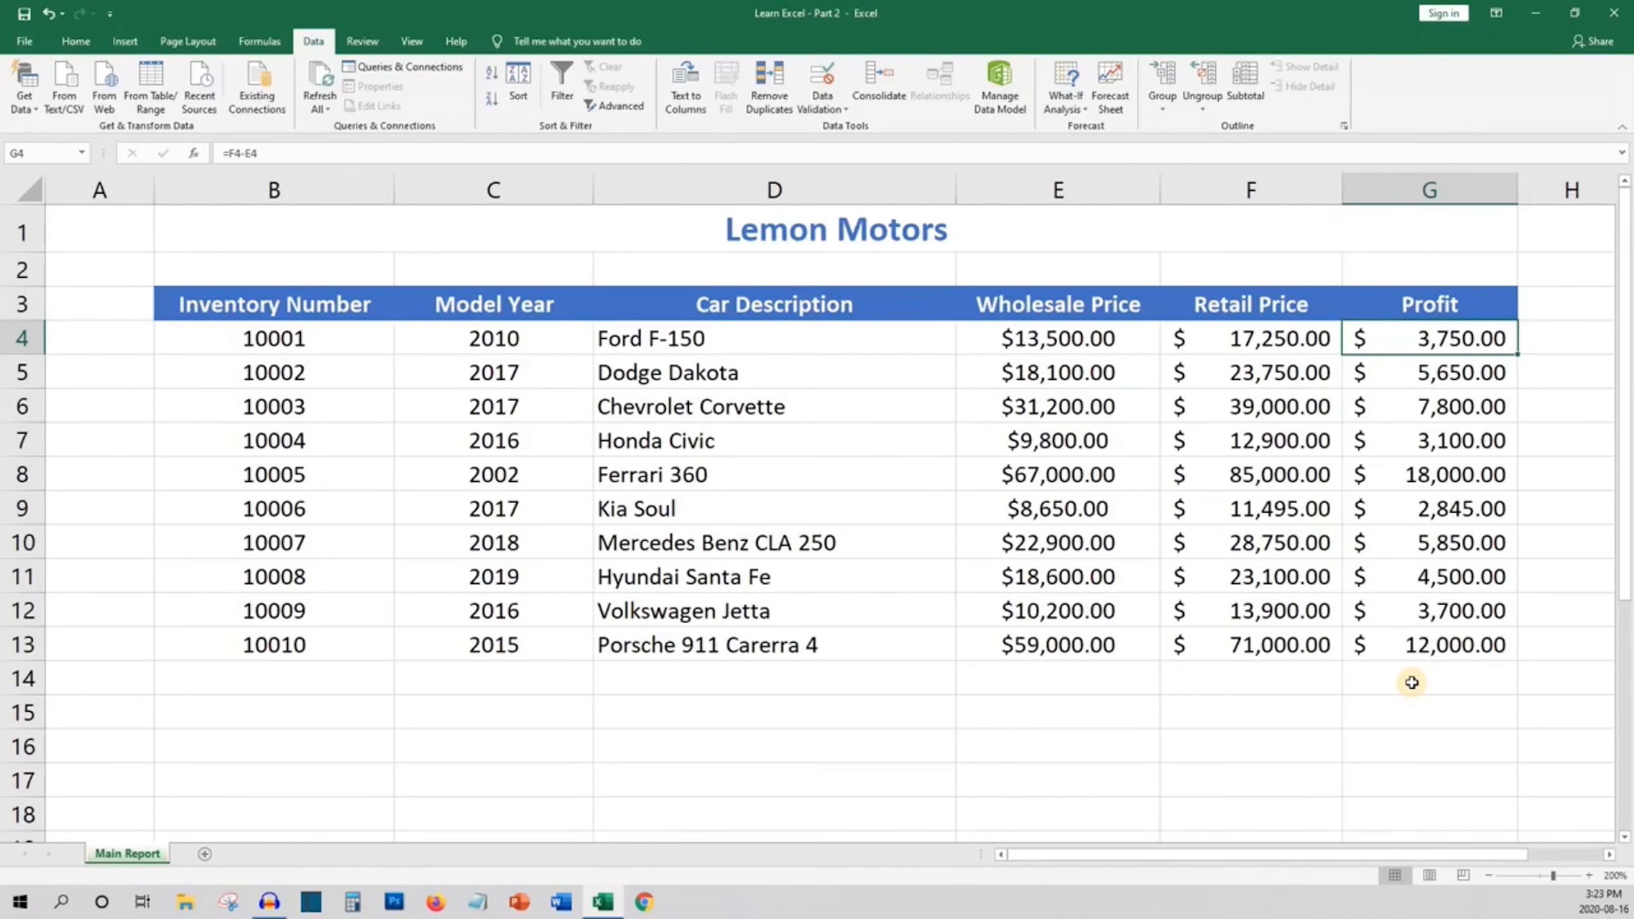
# Enter the label "Total Profit" in F14, below the Retail Price column
pyautogui.click(1312, 674)
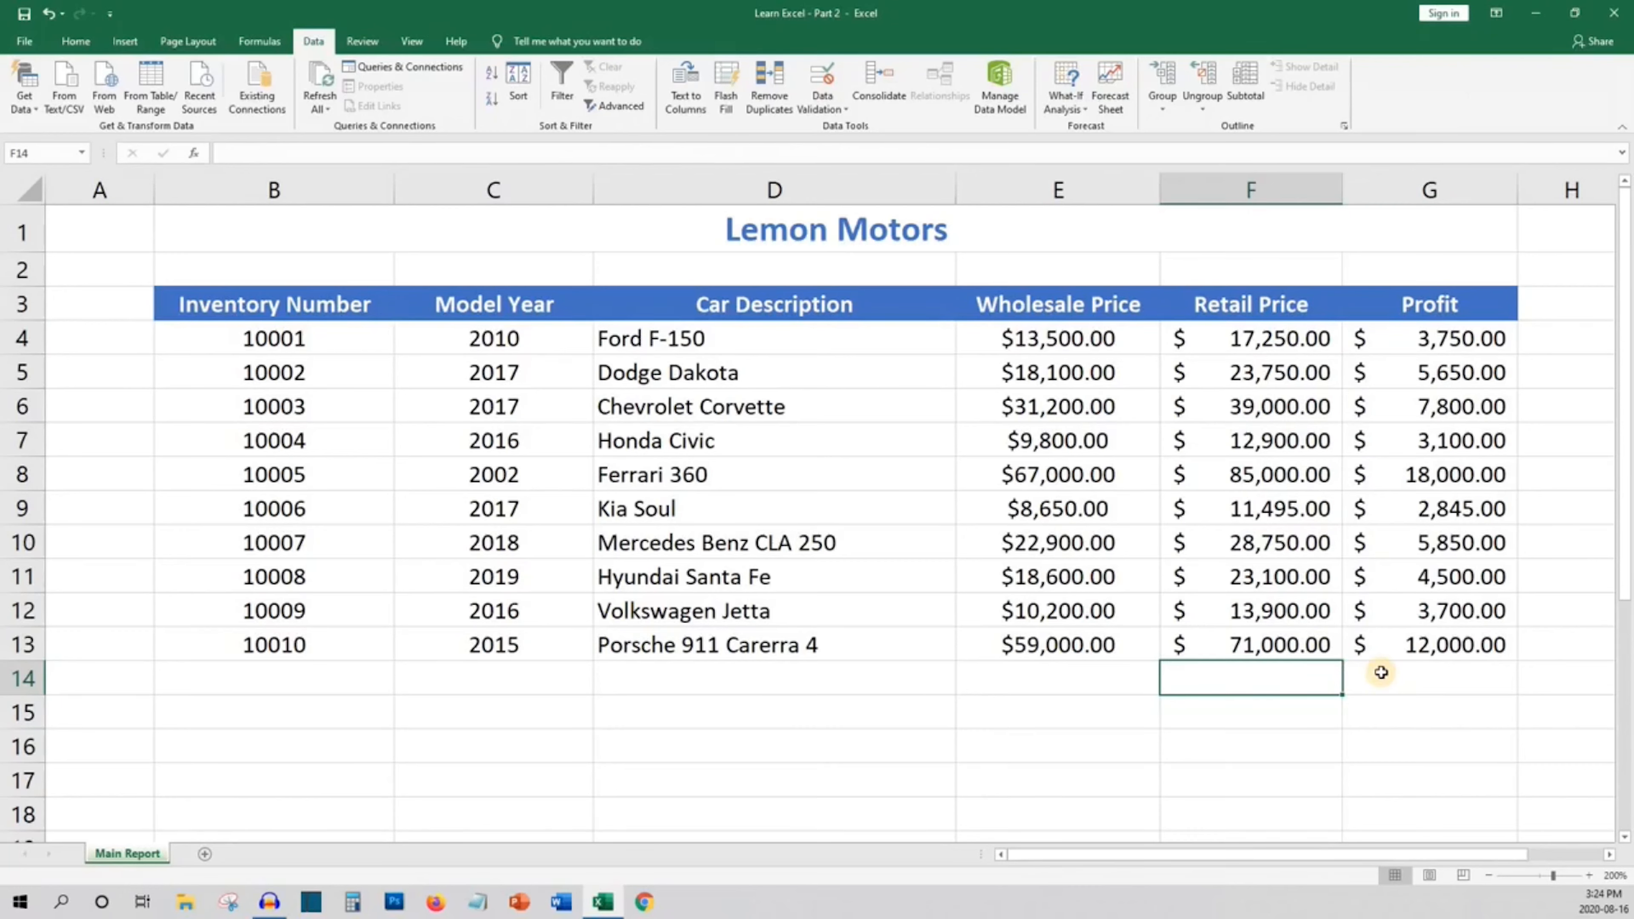
pyautogui.write('Total Profit')
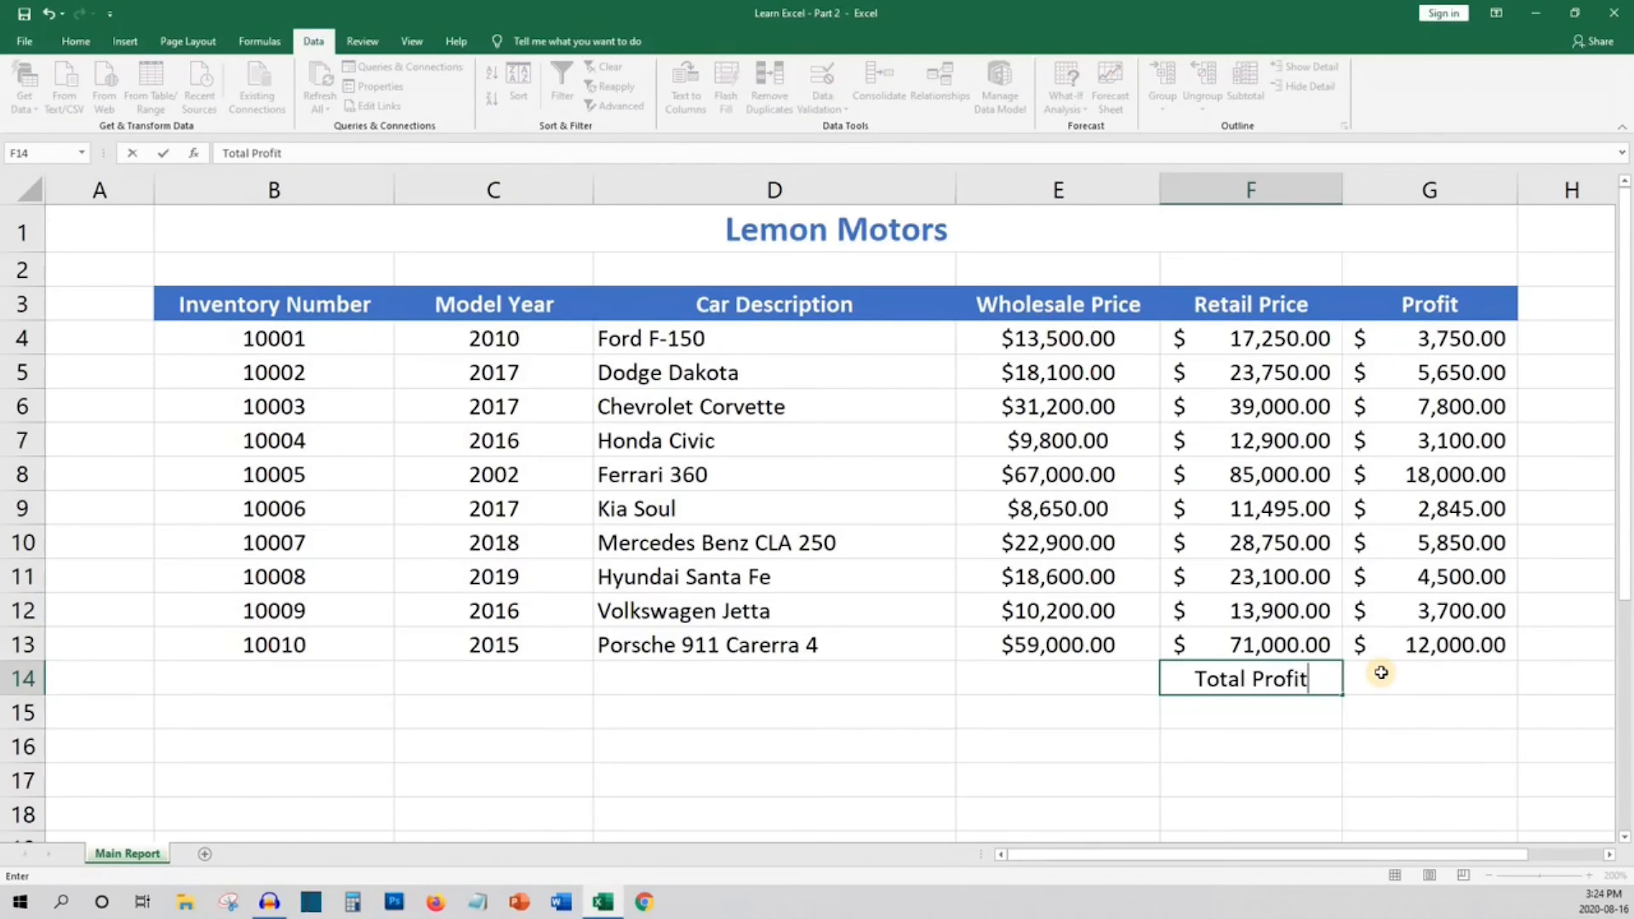
pyautogui.press('Return')
# Try adding the first three profits in G14 with =3750+5650+7800, and clear the cell again
pyautogui.click(1381, 673)
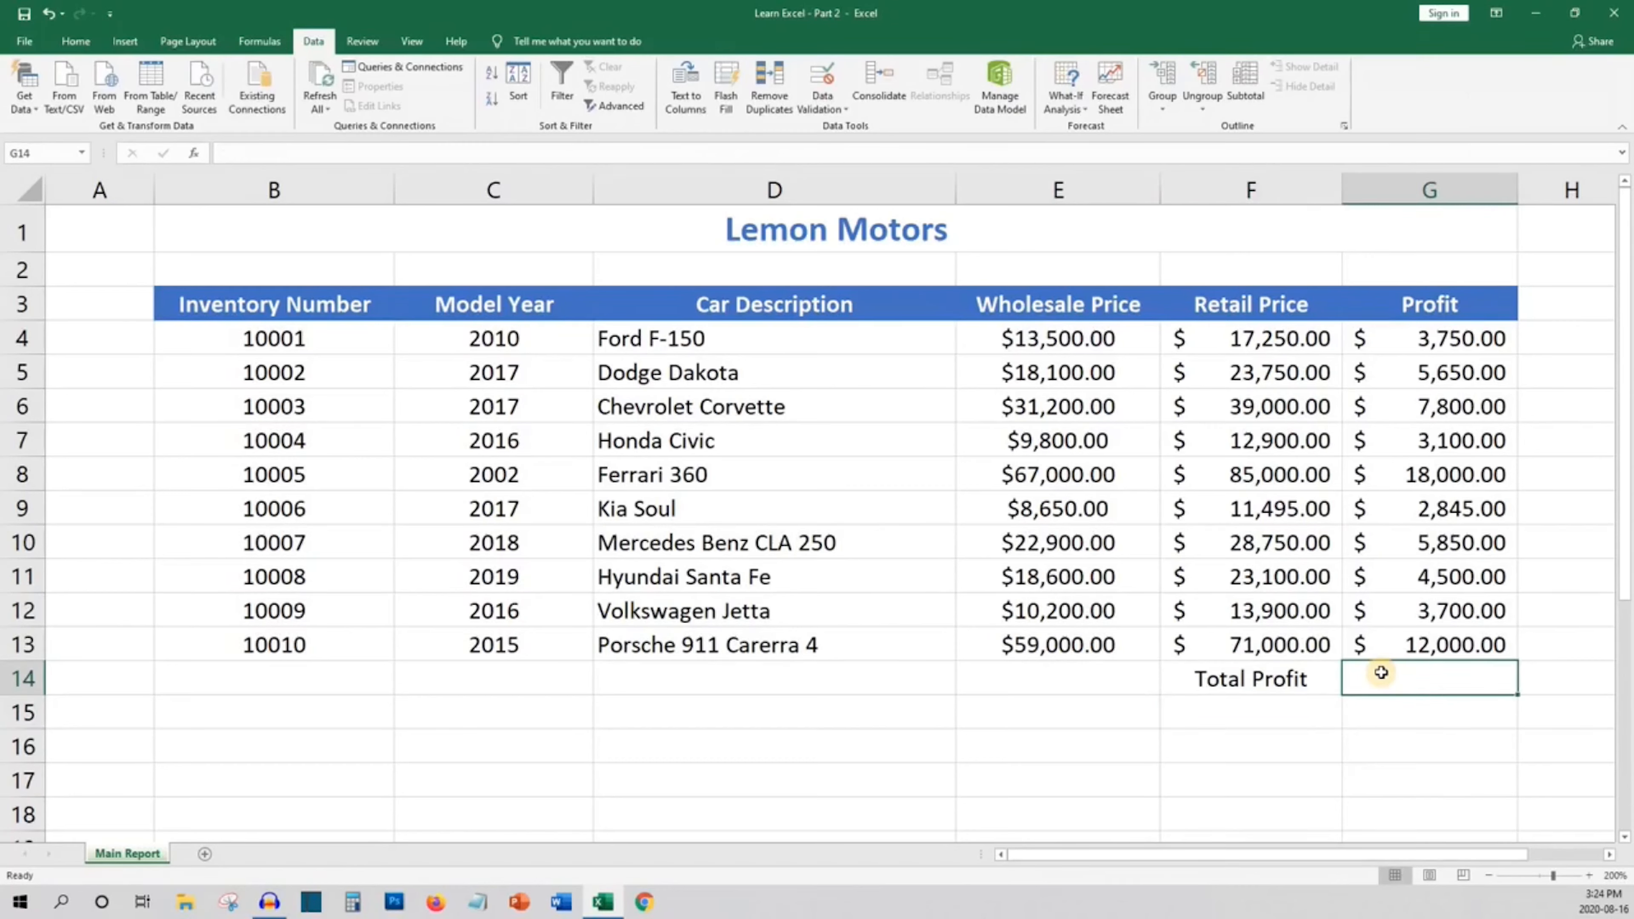
pyautogui.write('=')
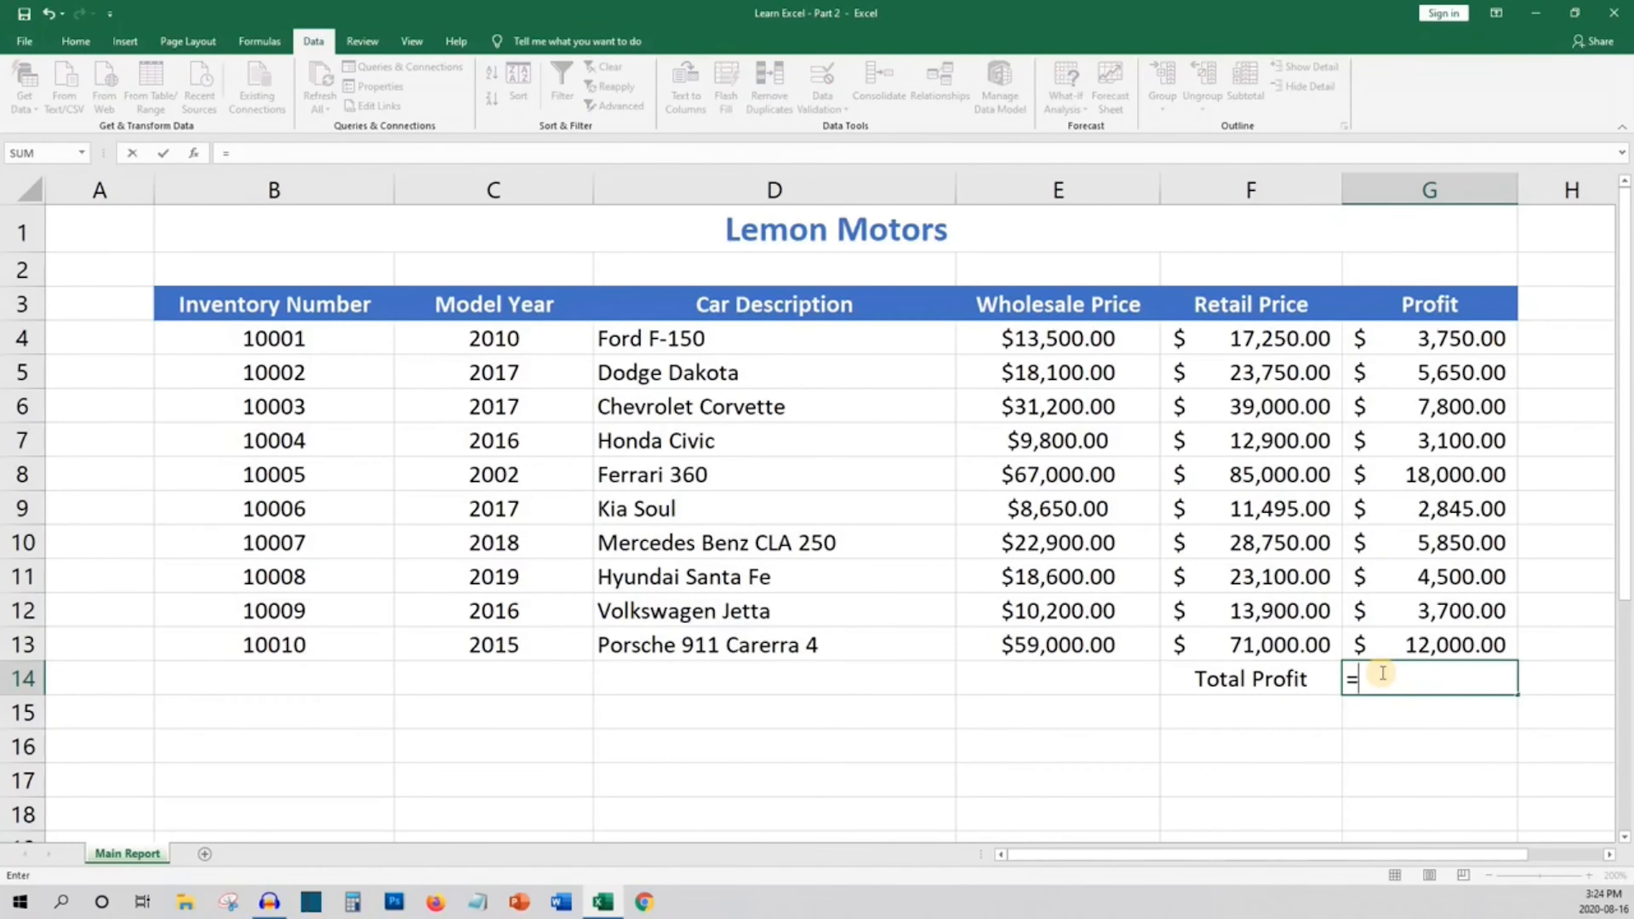
pyautogui.write('750+56')
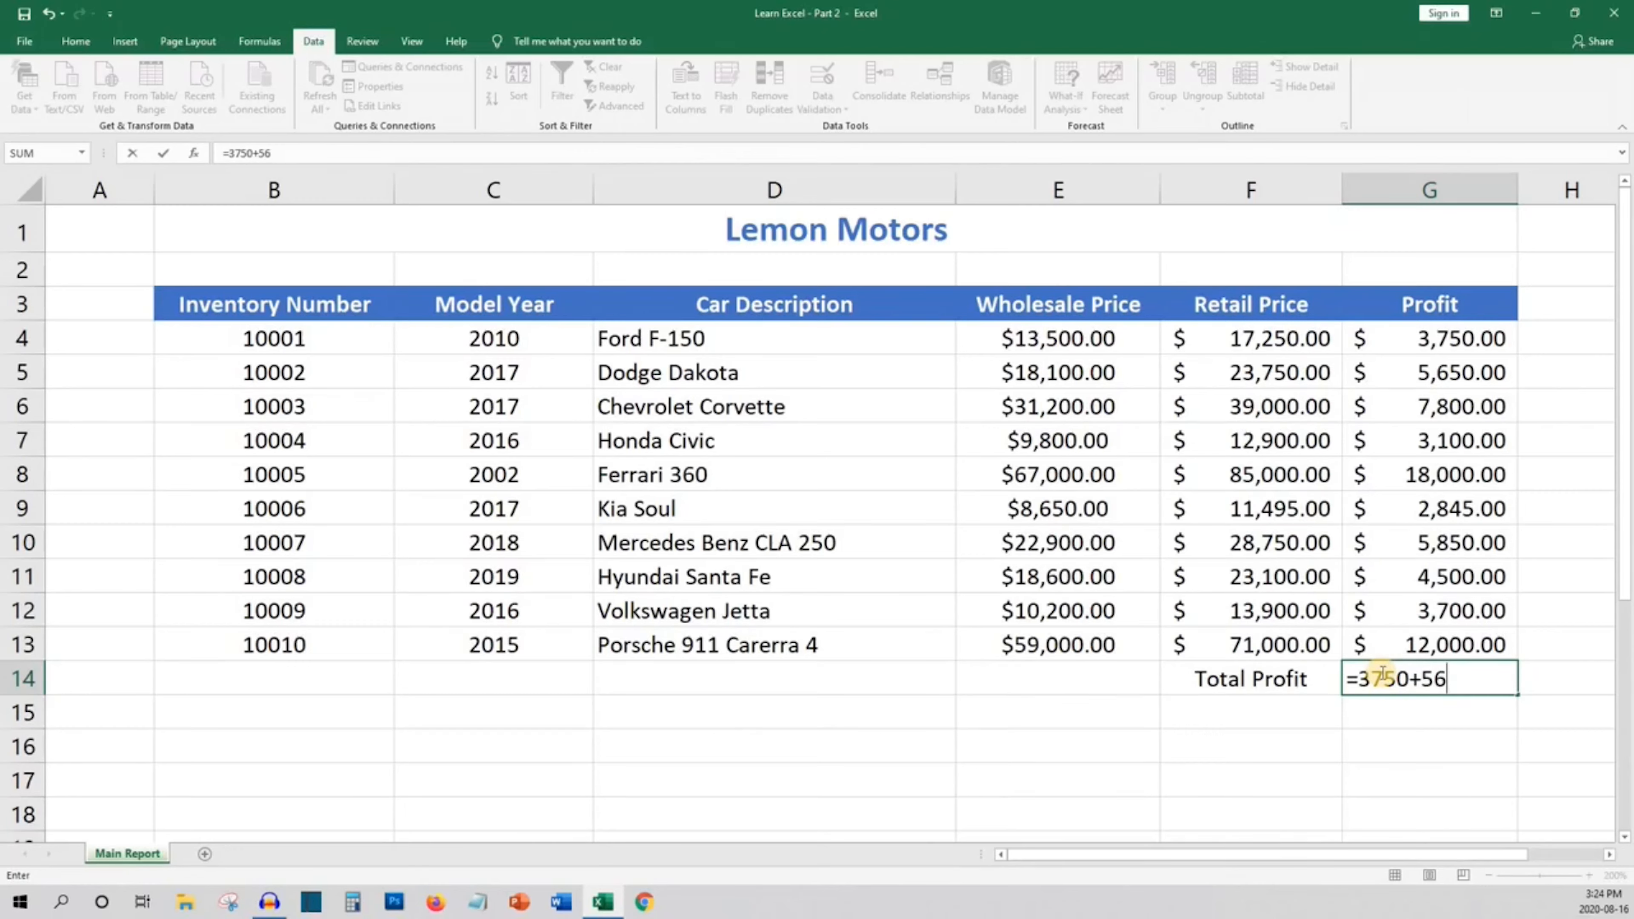
pyautogui.write('50+7800')
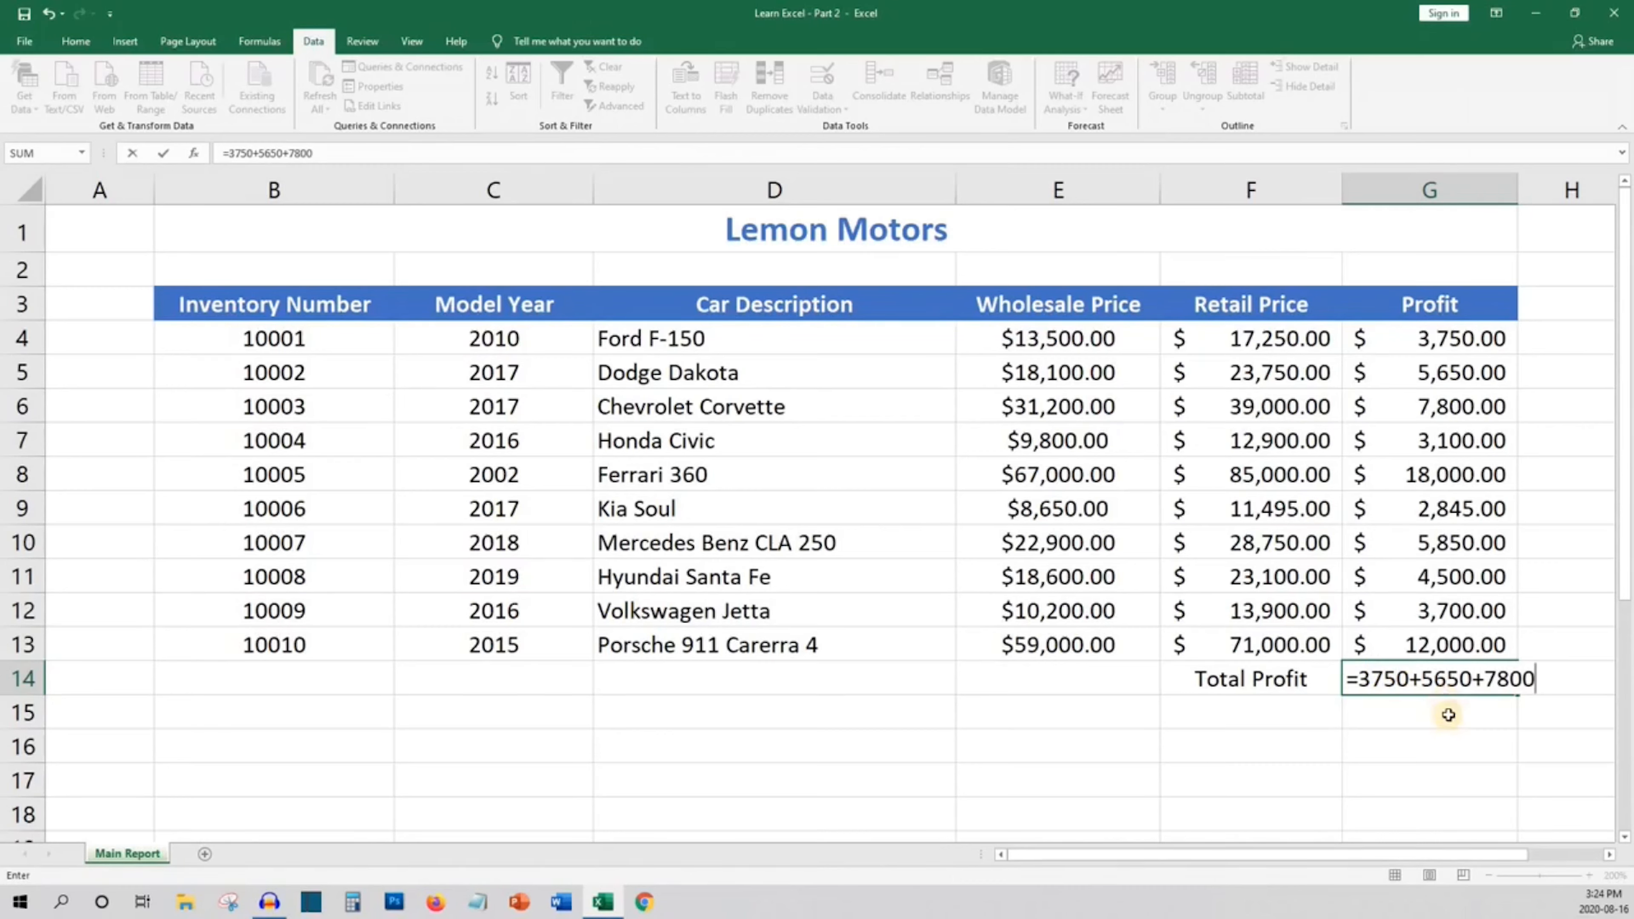
pyautogui.press('Return')
pyautogui.click(1448, 682)
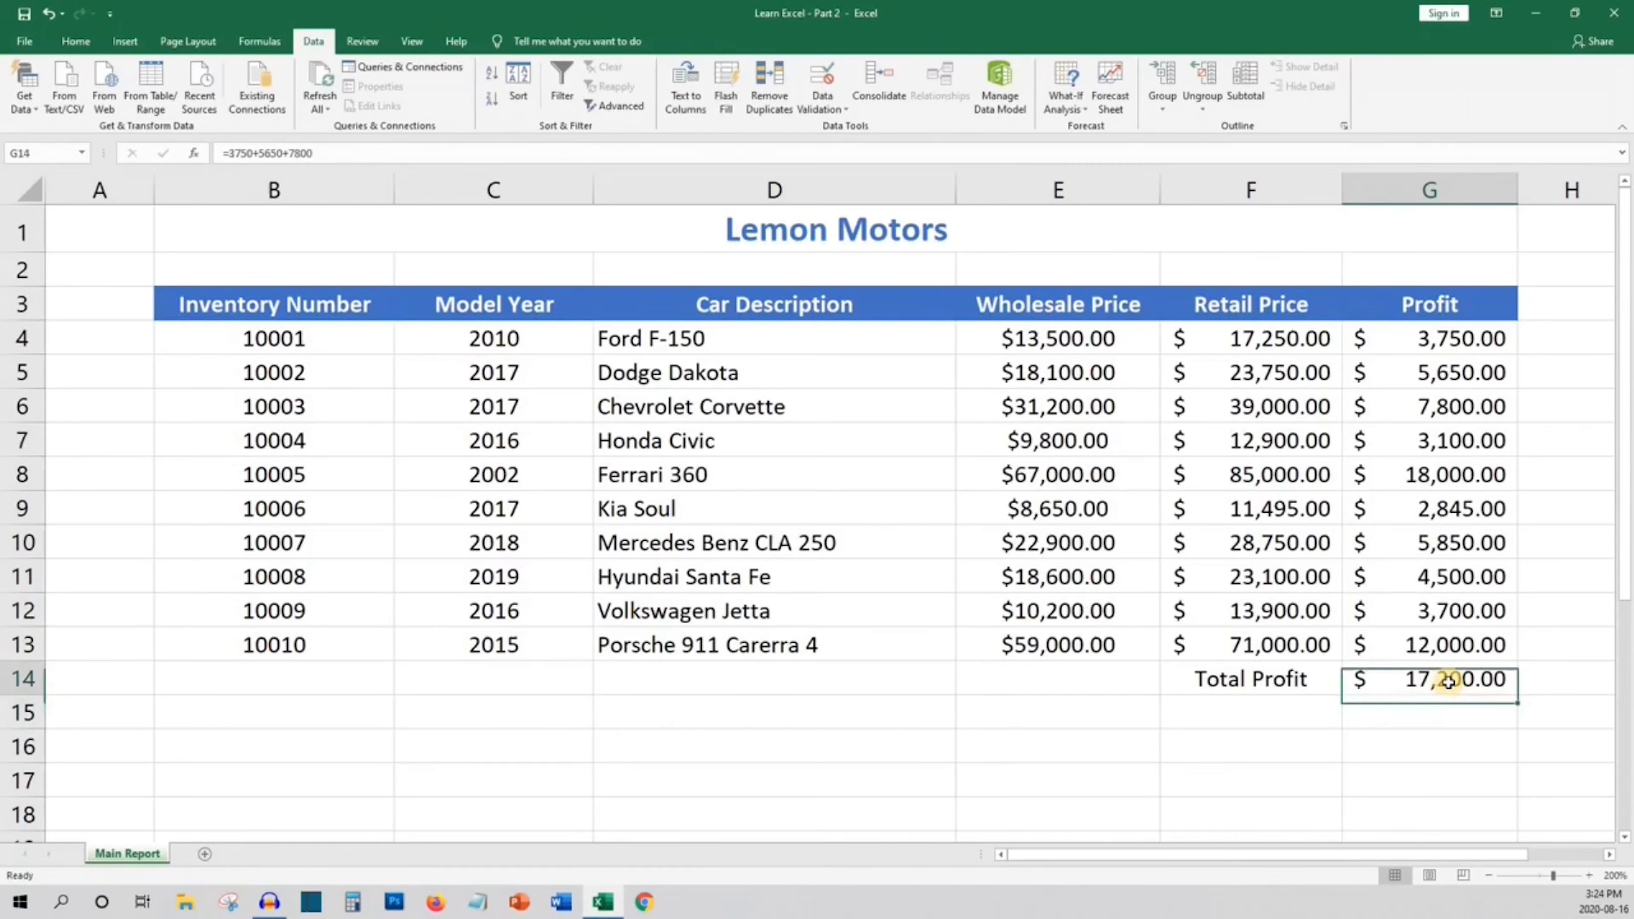
pyautogui.press('Delete')
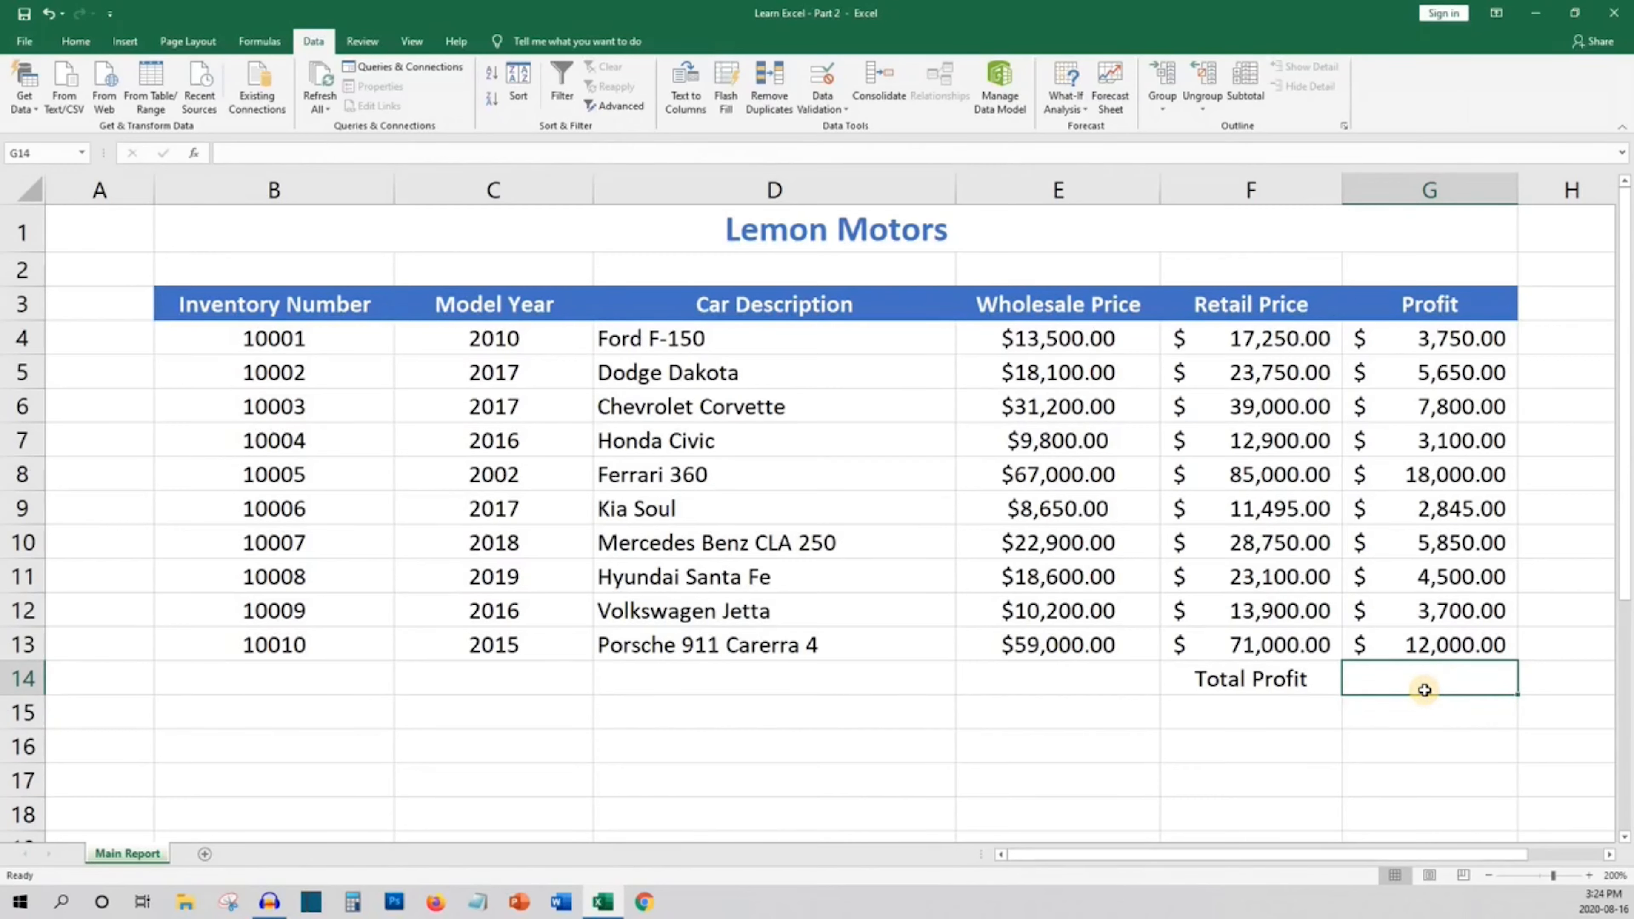
# Total the Profit column in G14 with the written-out formula =SUM(G4:G13)
pyautogui.write('=S')
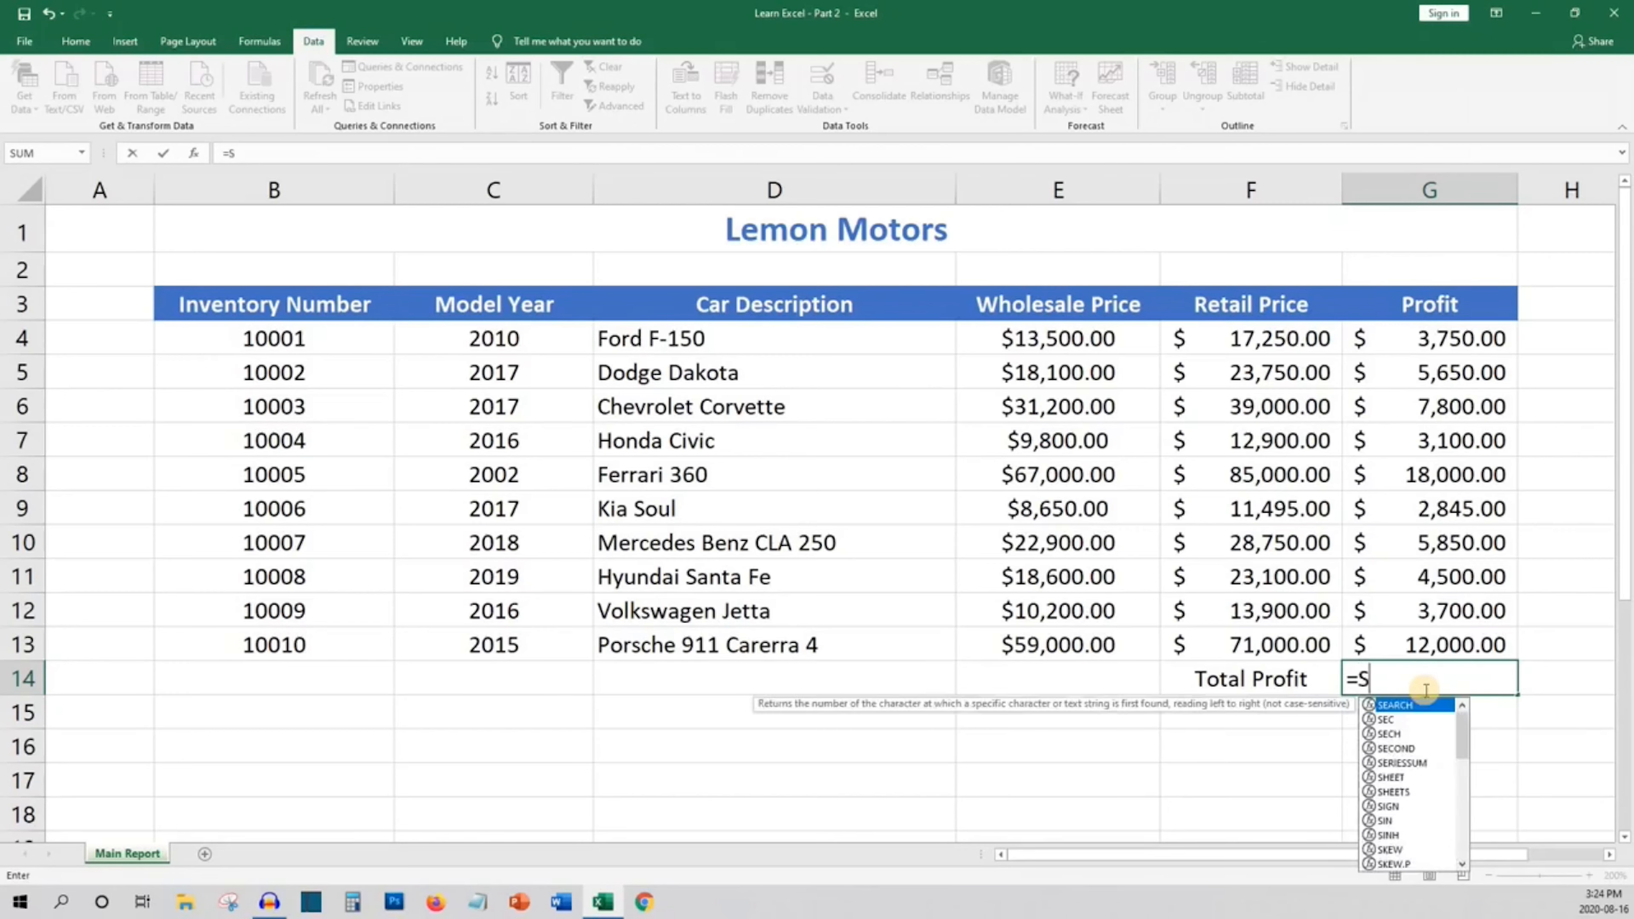
pyautogui.write('UM(')
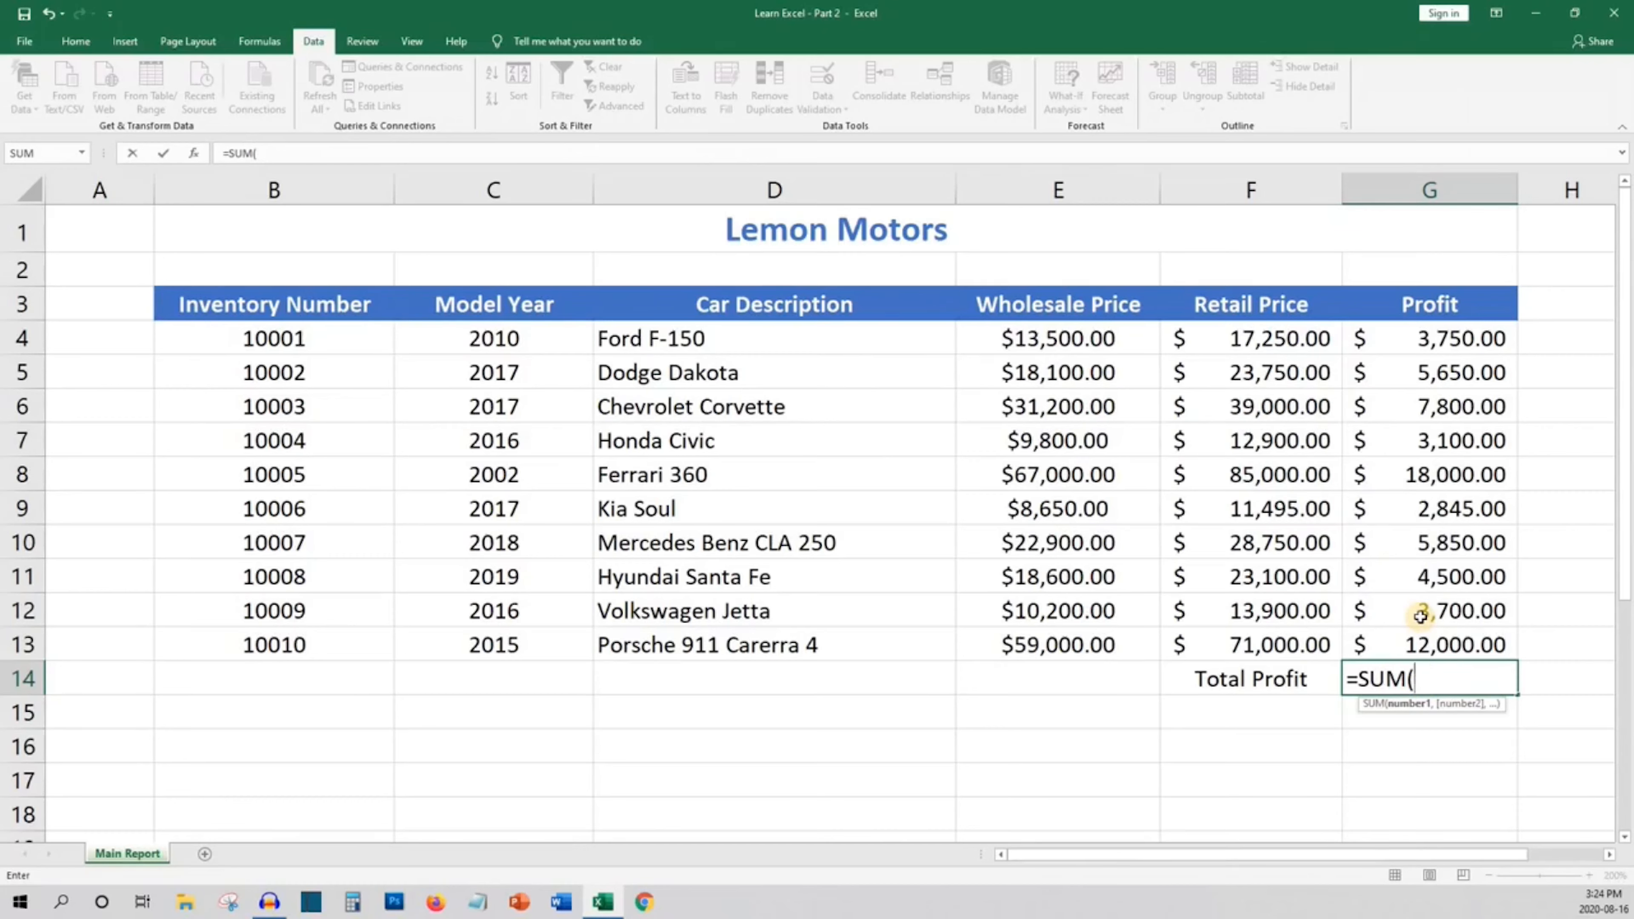
pyautogui.write('G4:g13)')
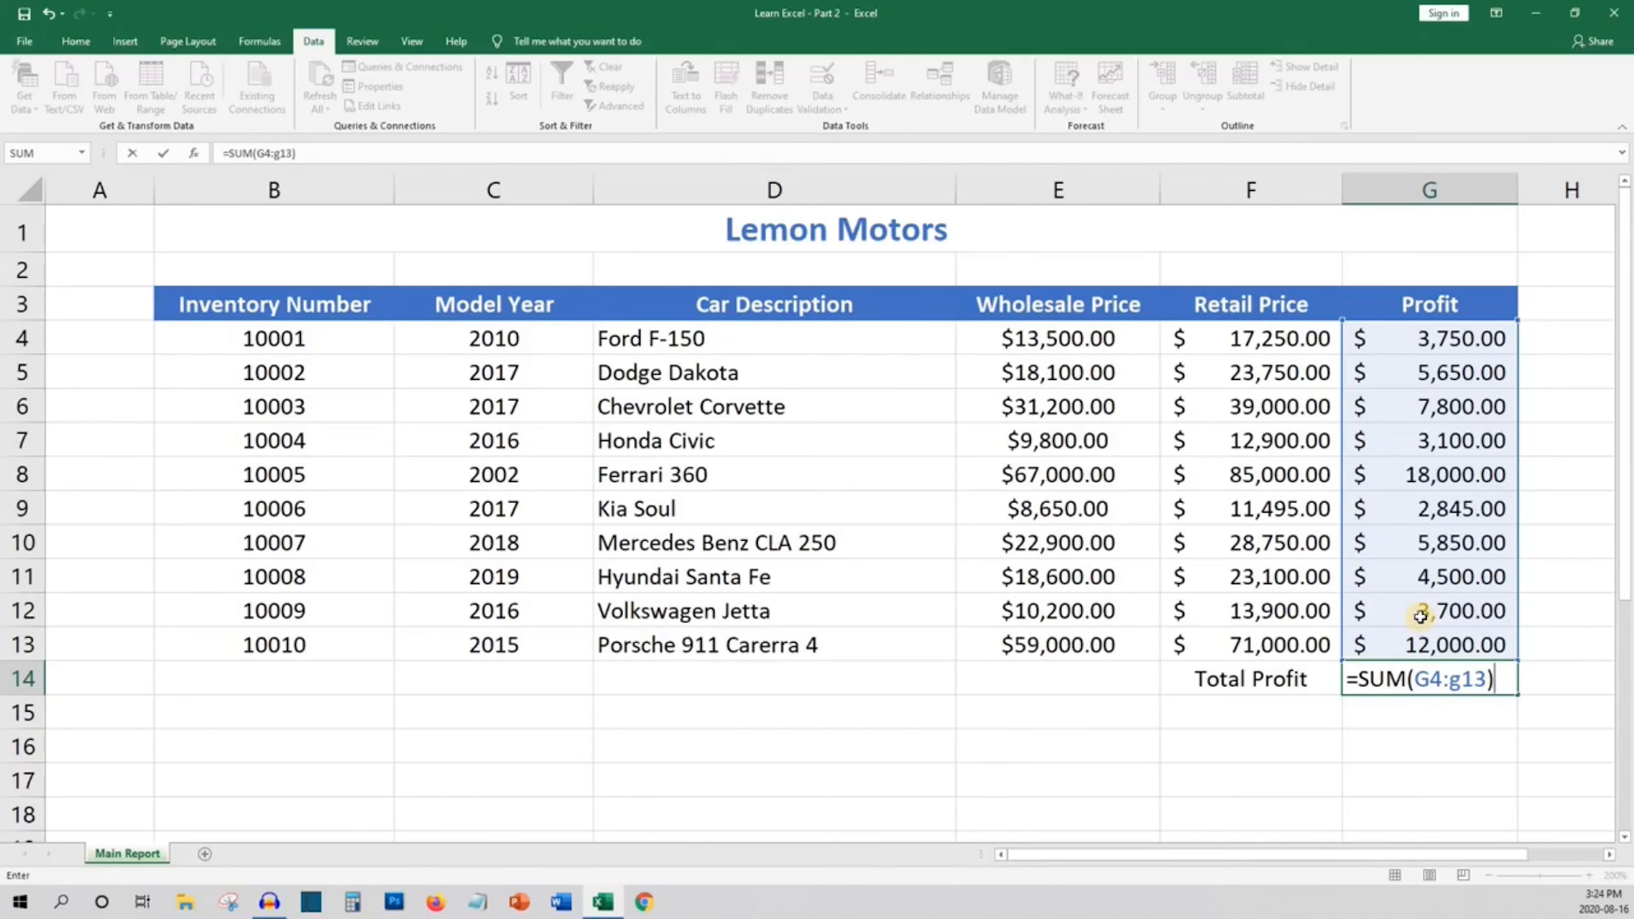
pyautogui.press('Return')
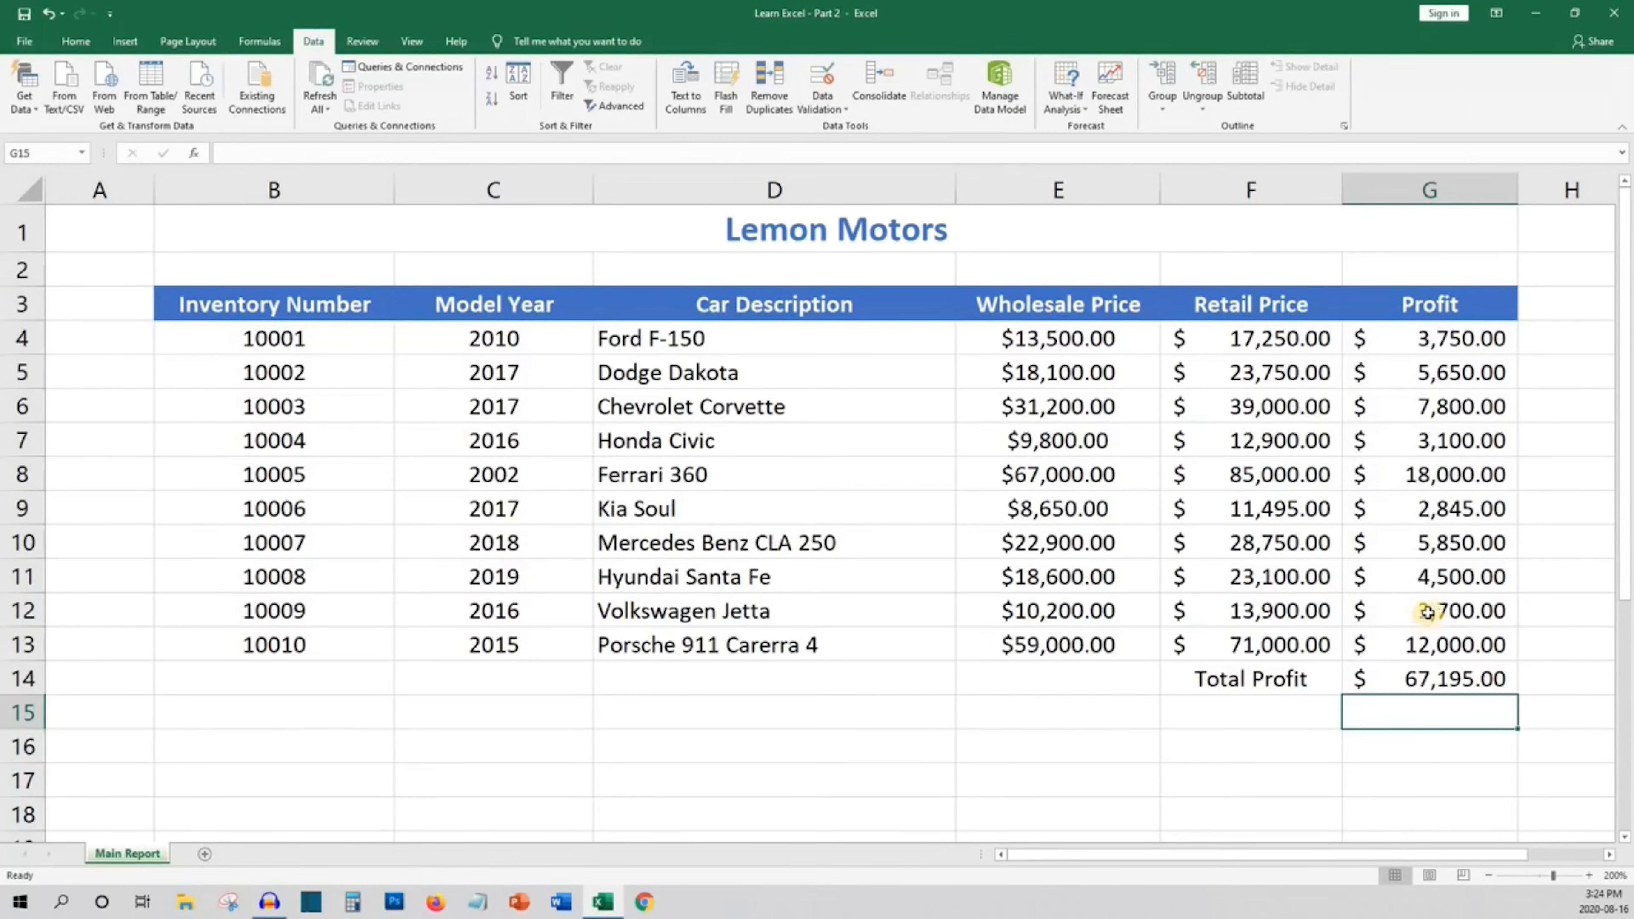
# Re-enter the SUM formula in G14, picking the profit range G4:G13 directly on the sheet
pyautogui.click(1436, 680)
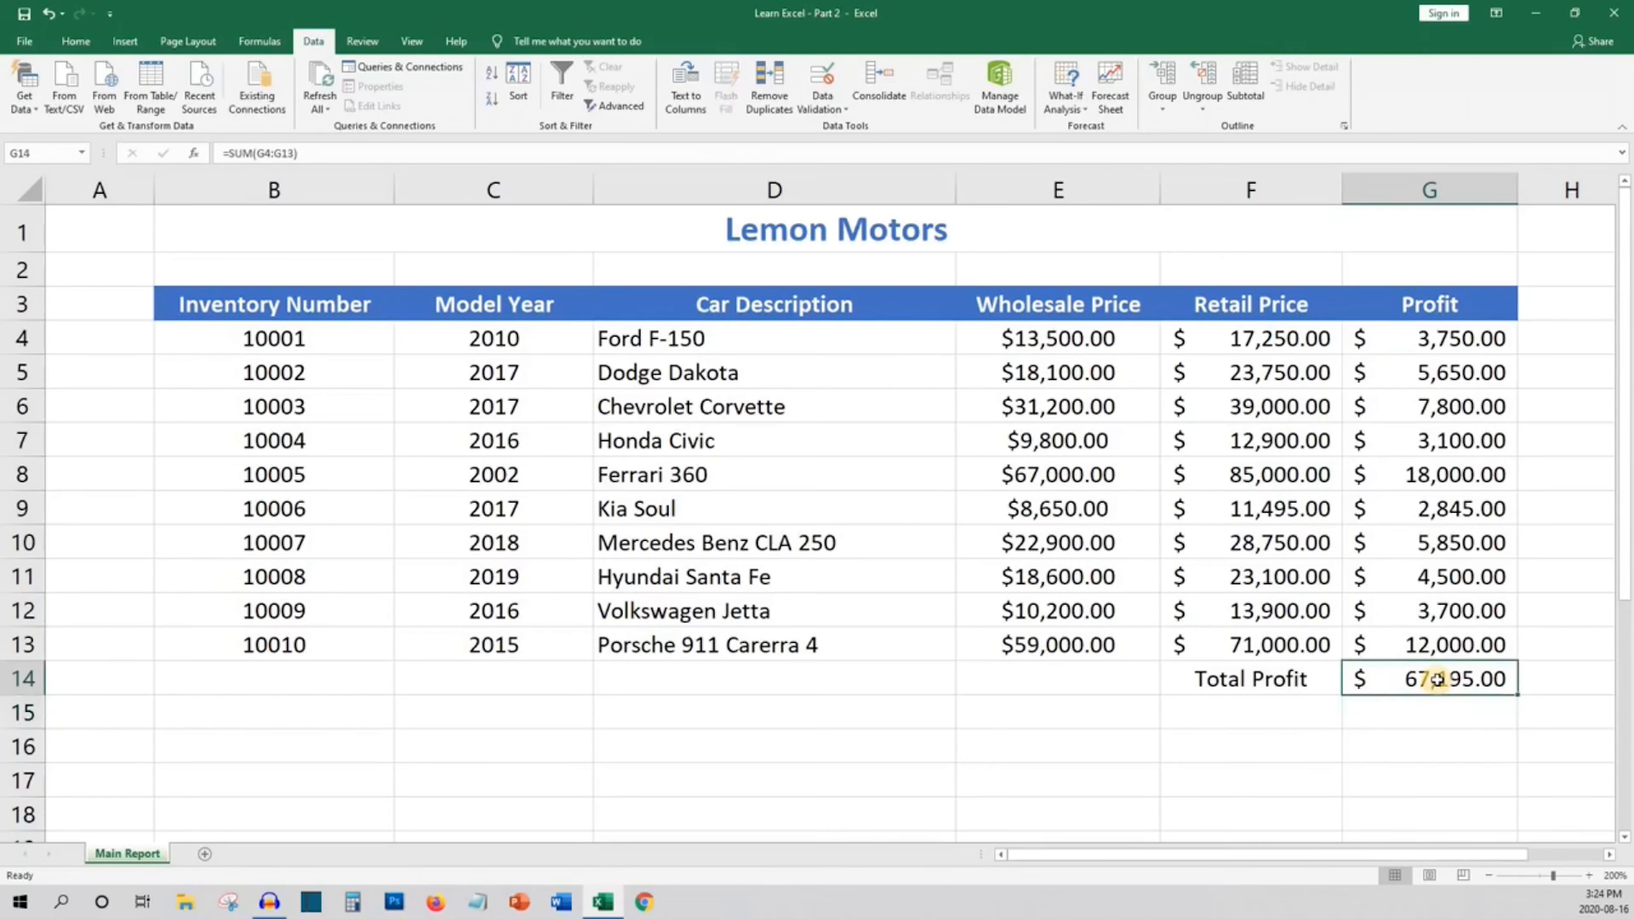
pyautogui.write('=SUM(')
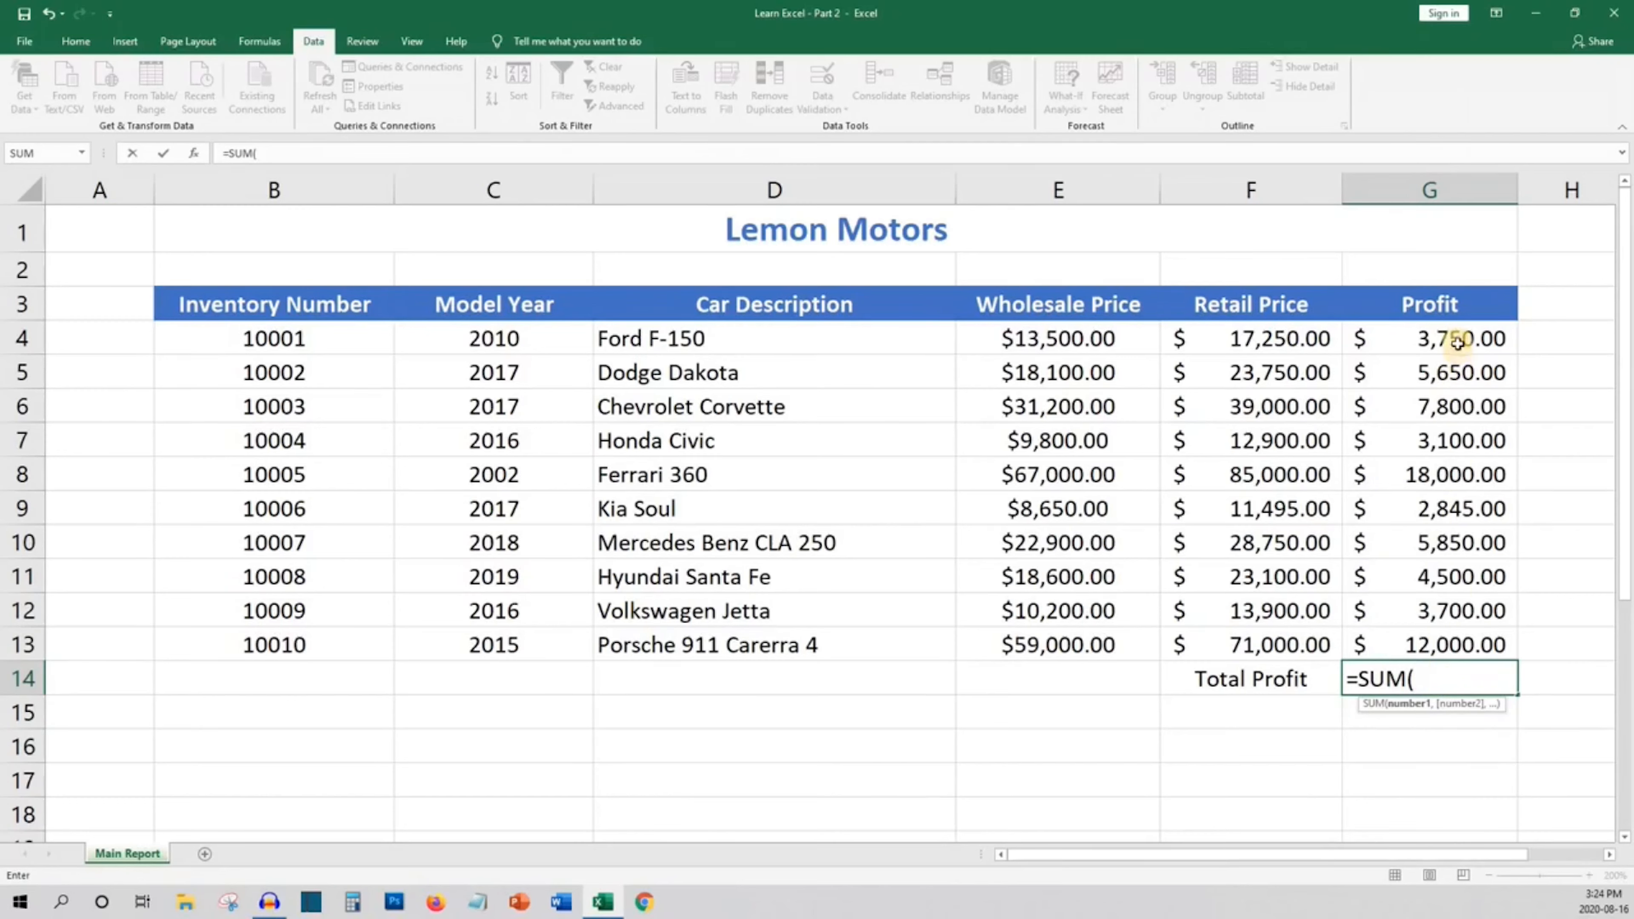
pyautogui.moveTo(1444, 339); pyautogui.dragTo(1455, 643)
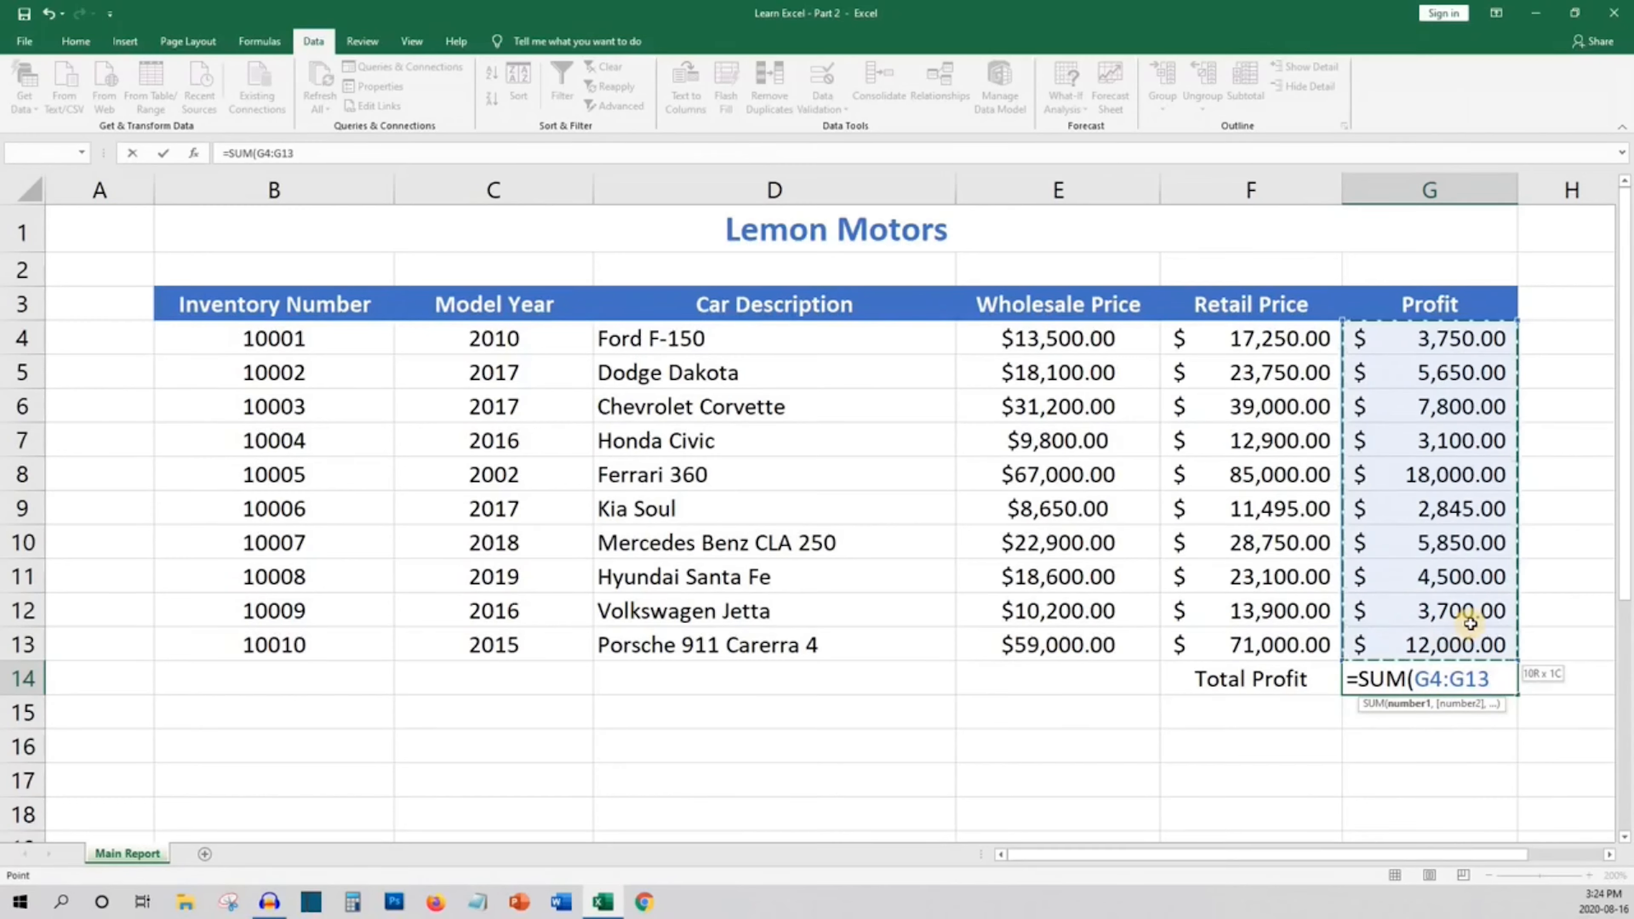
pyautogui.press('Return')
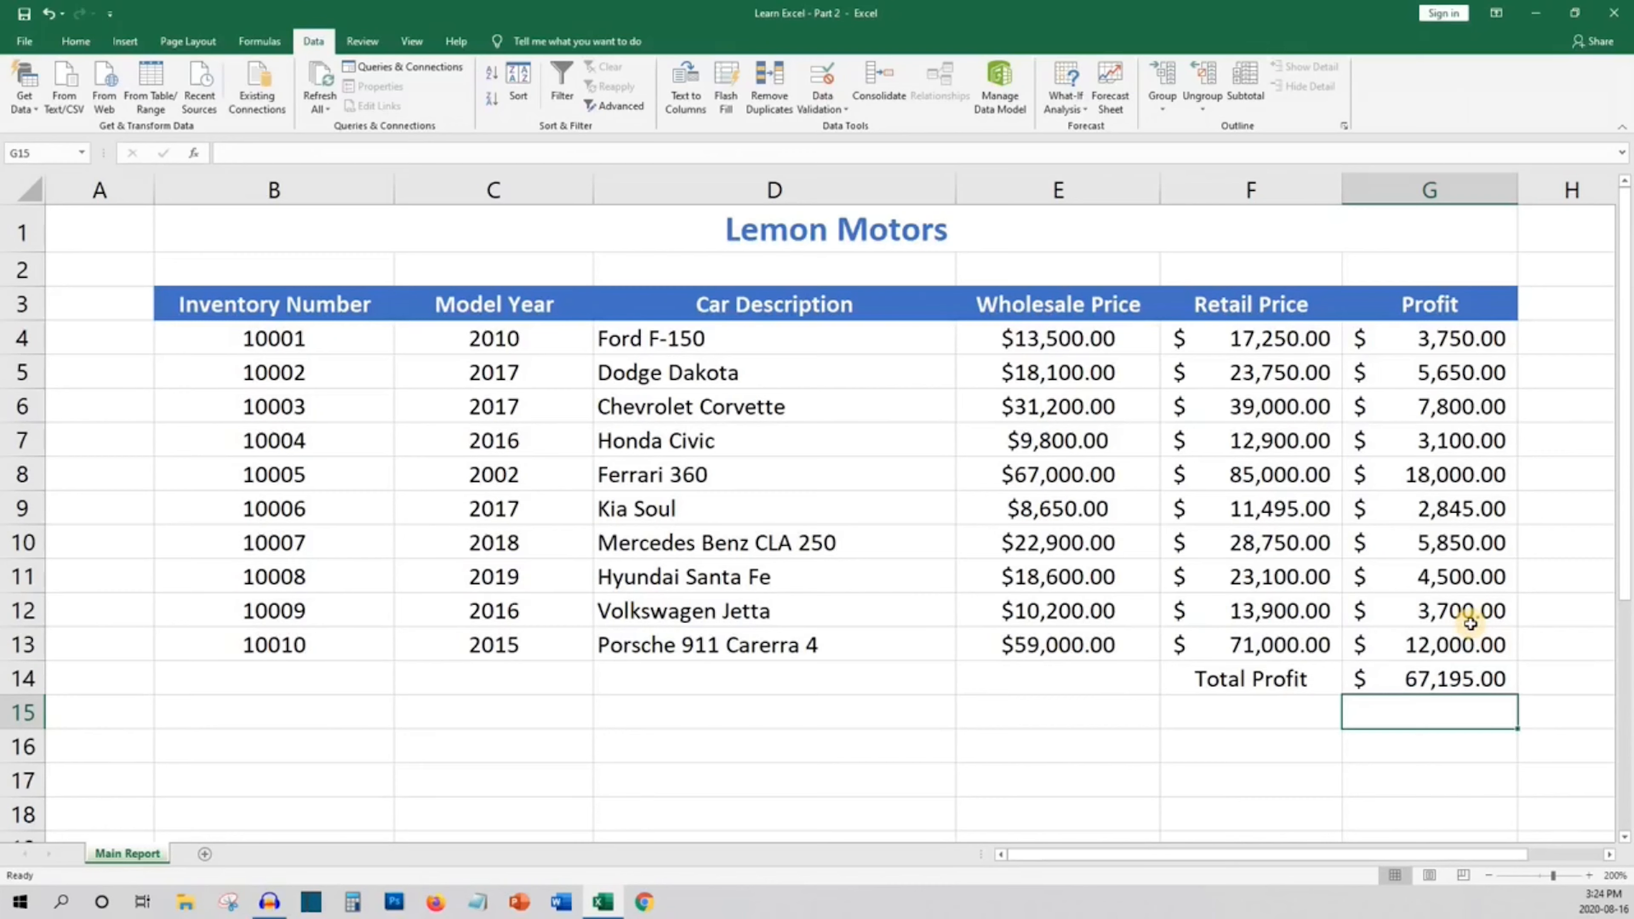
# Replace the total in G14 with an AutoSum of G4:G13
pyautogui.click(1457, 673)
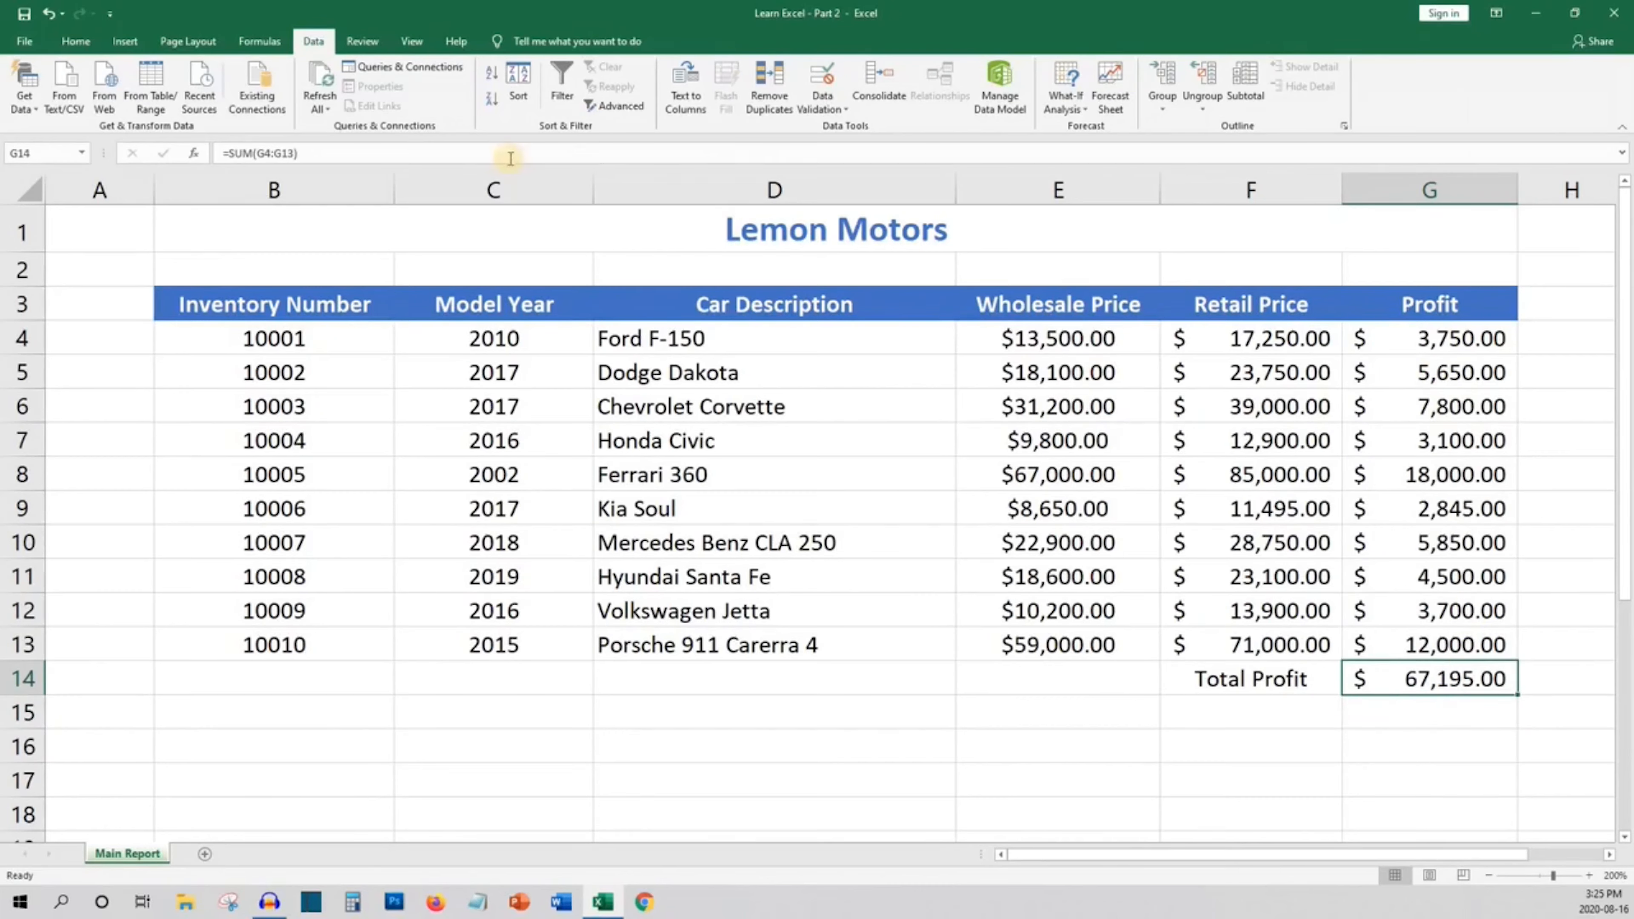
pyautogui.click(75, 40)
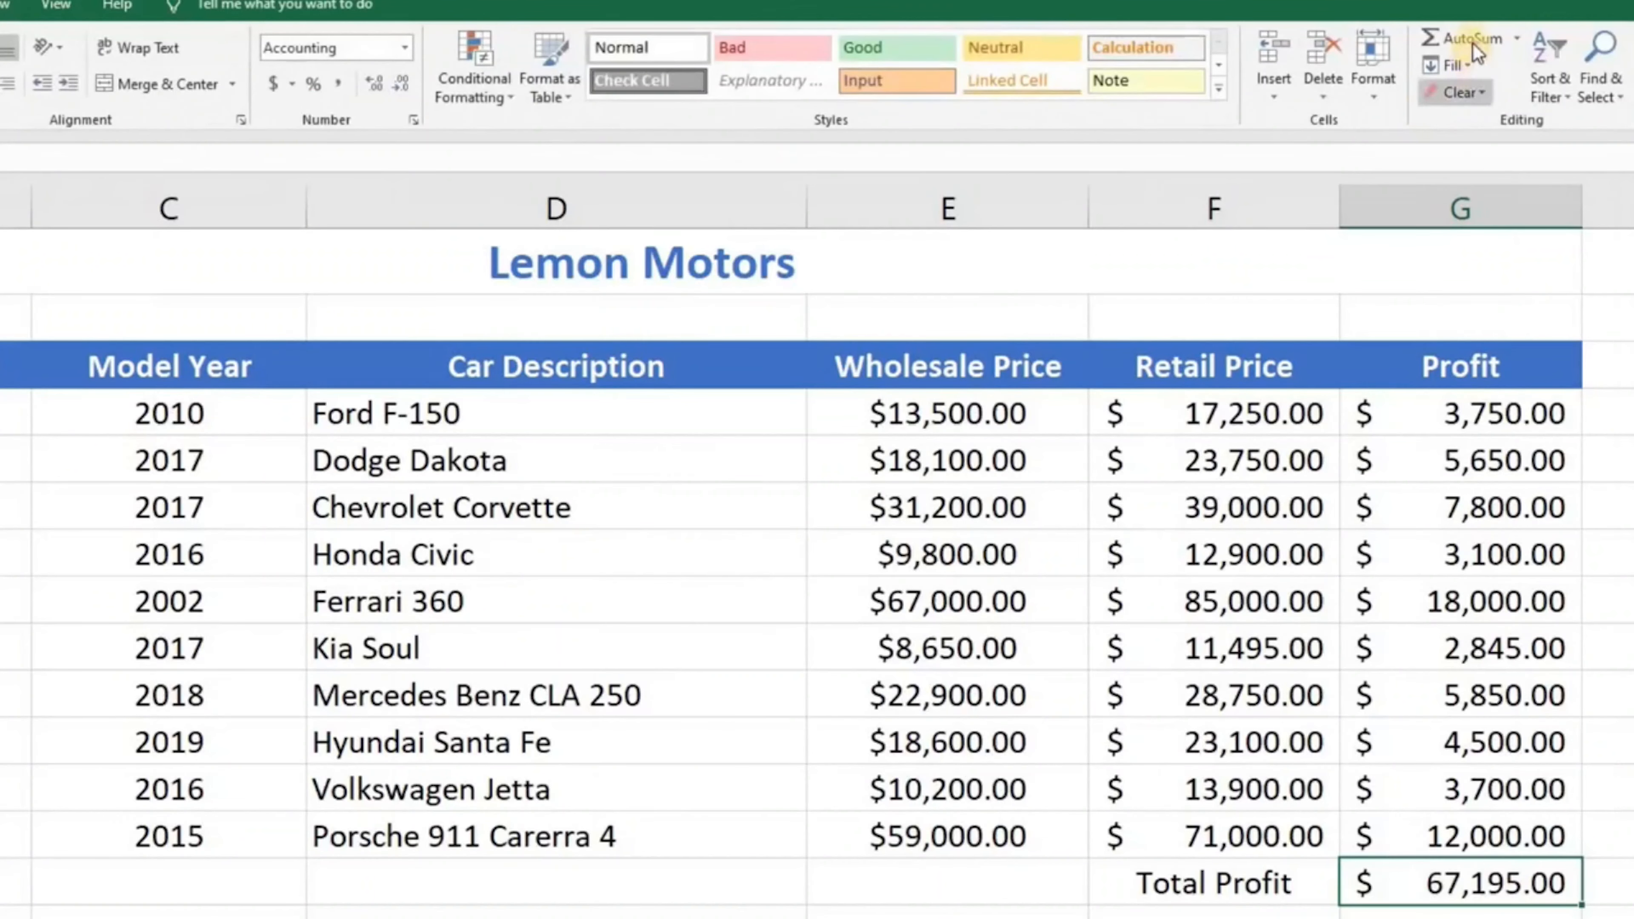
pyautogui.click(1473, 43)
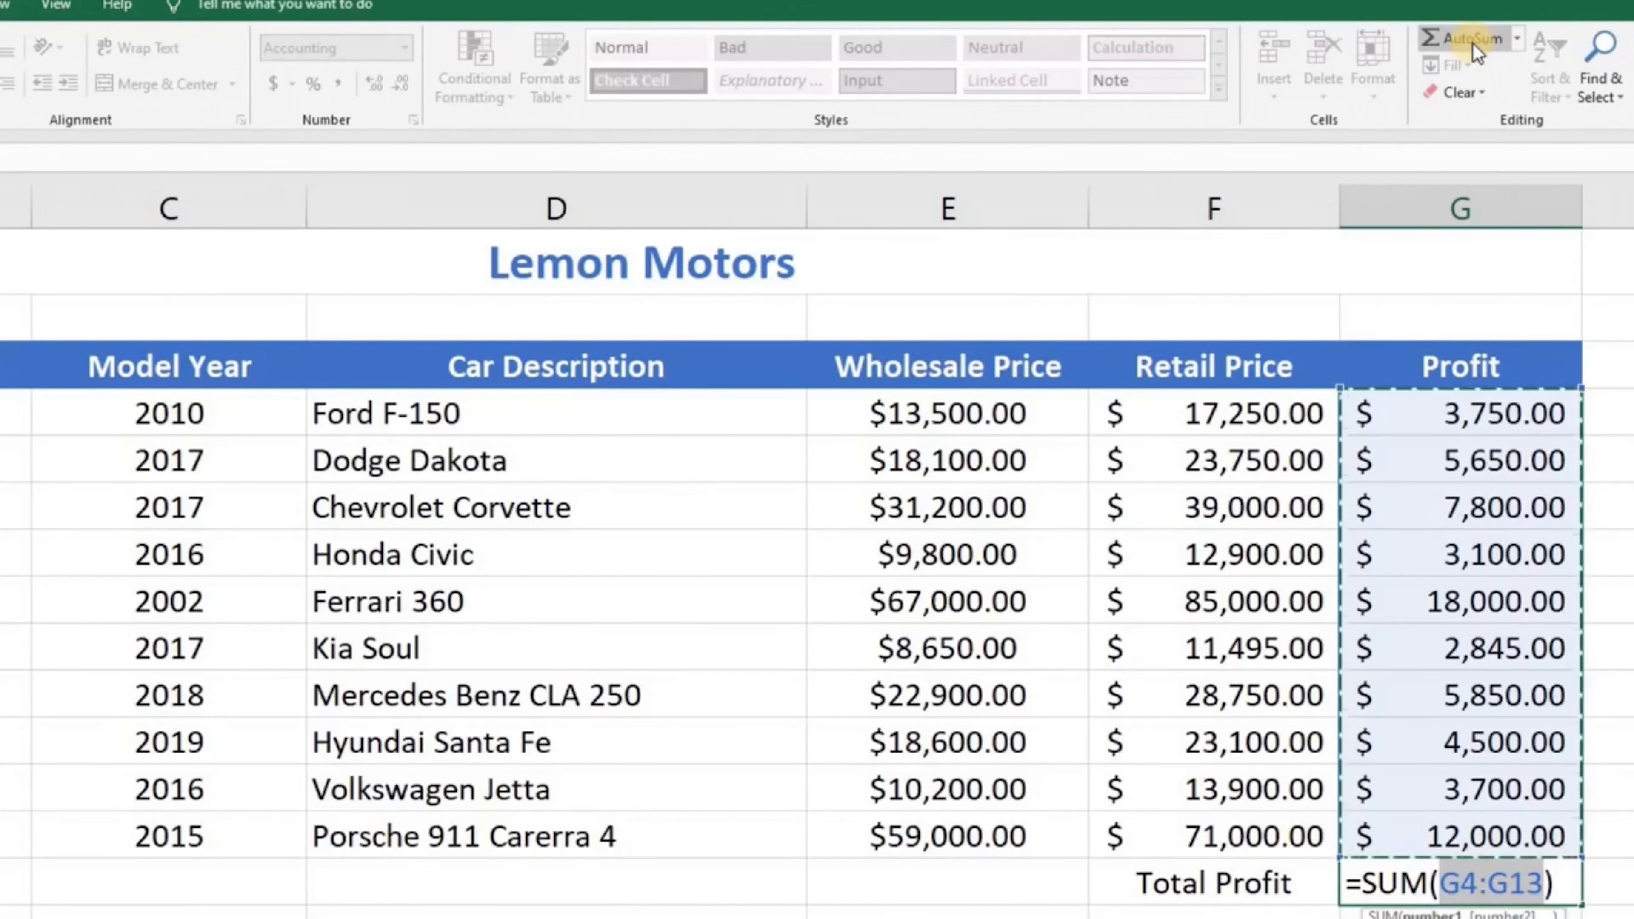
pyautogui.press('Return')
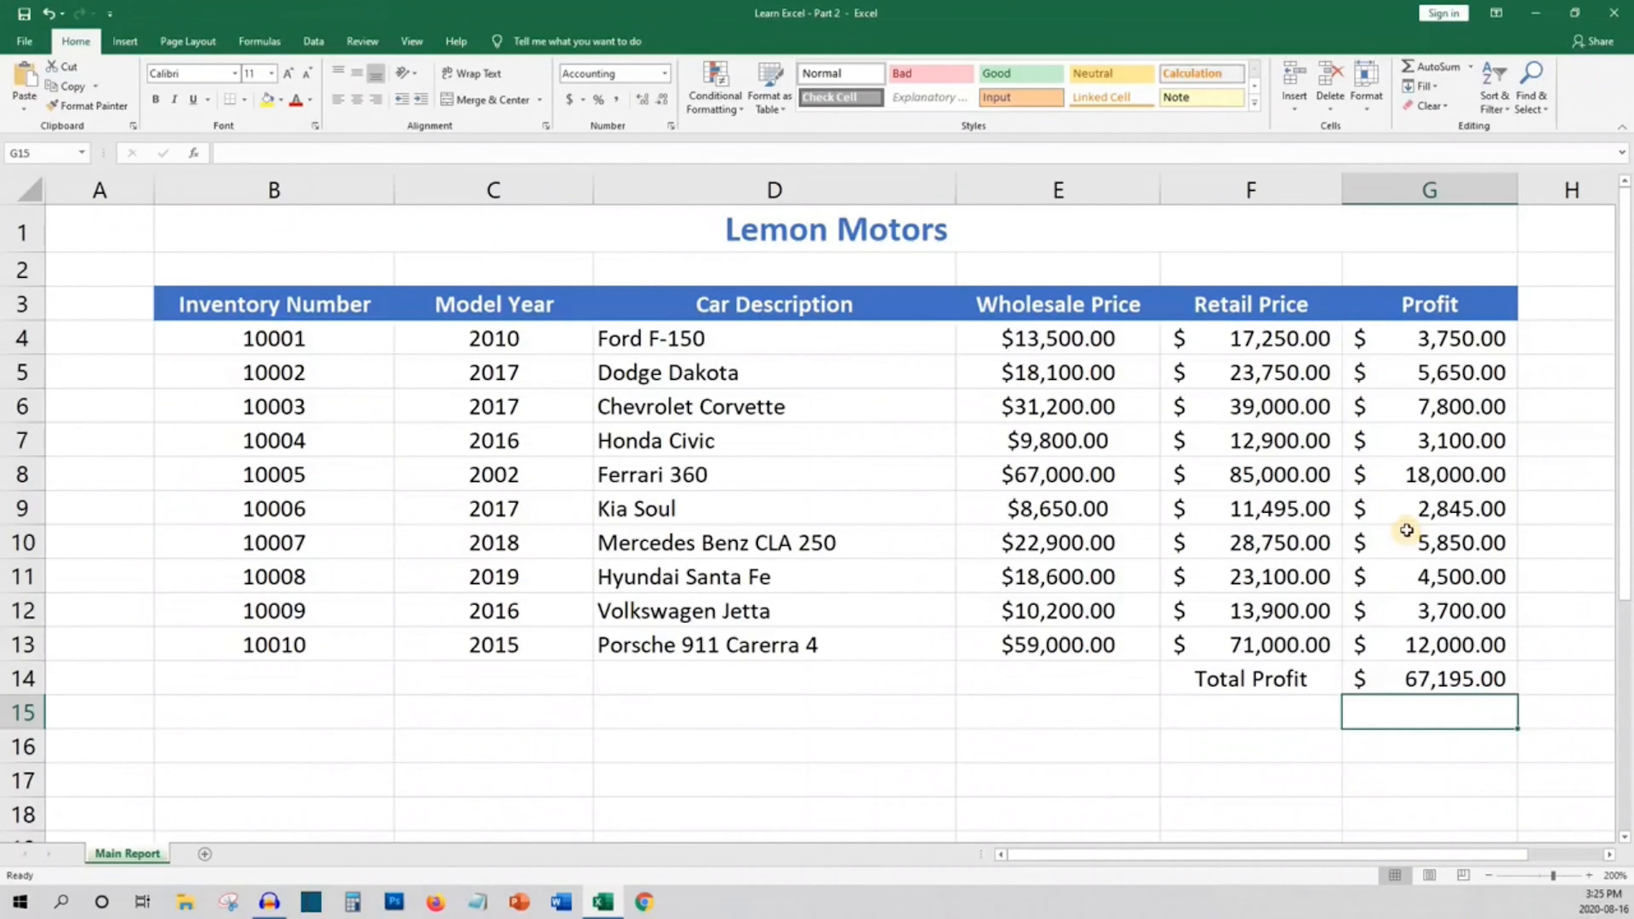
pyautogui.click(1312, 711)
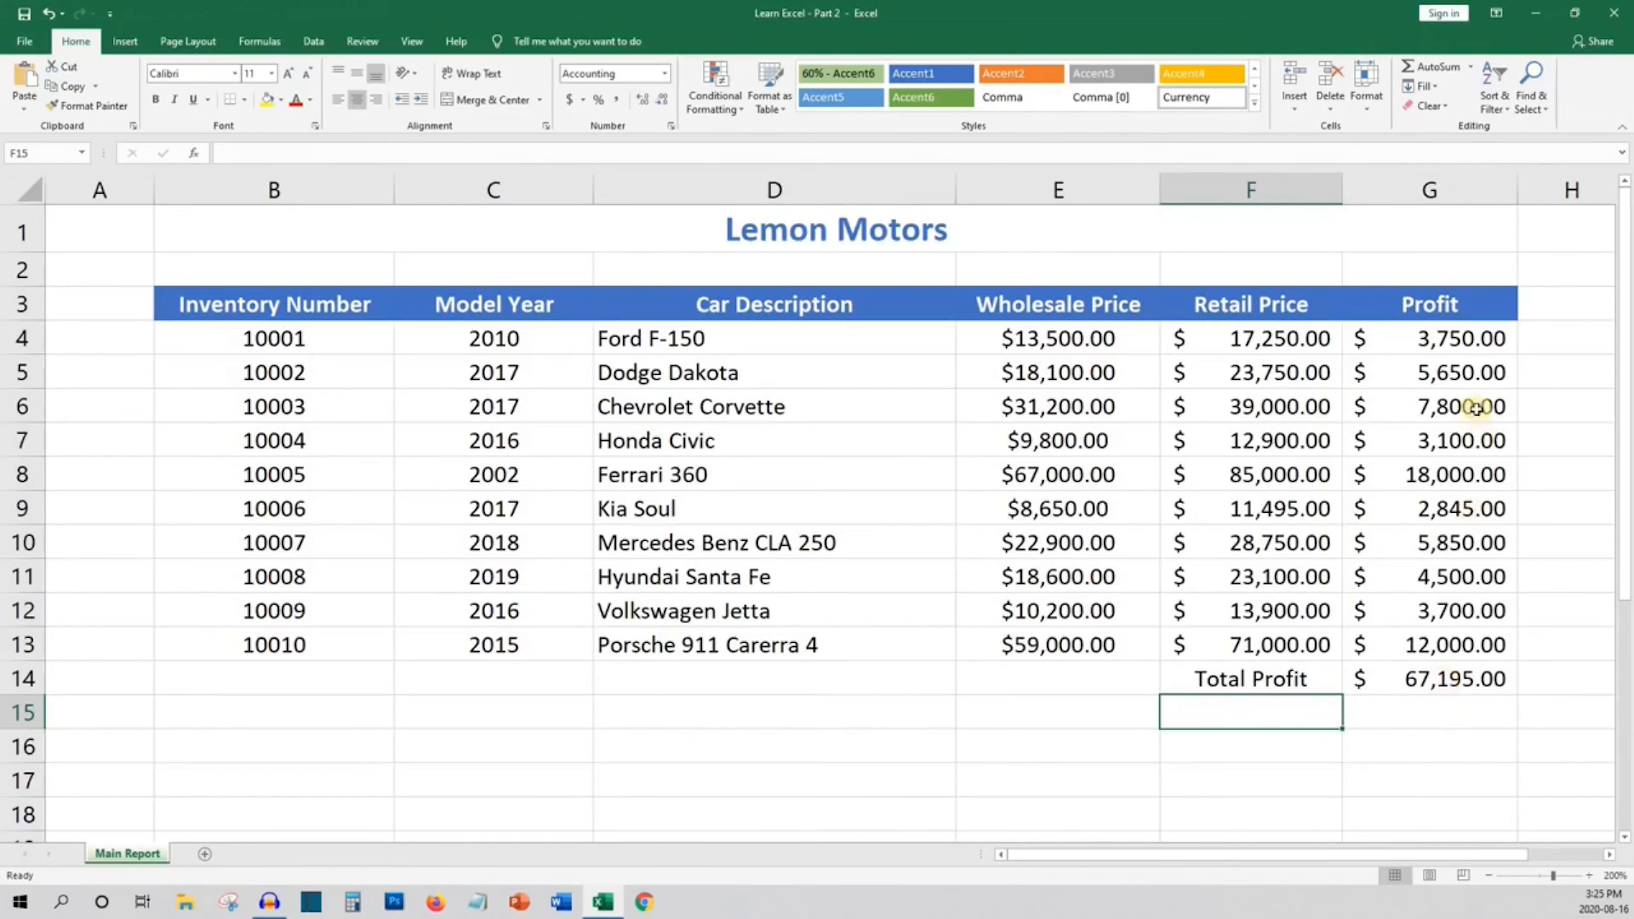
pyautogui.moveTo(1475, 341); pyautogui.dragTo(1467, 640)
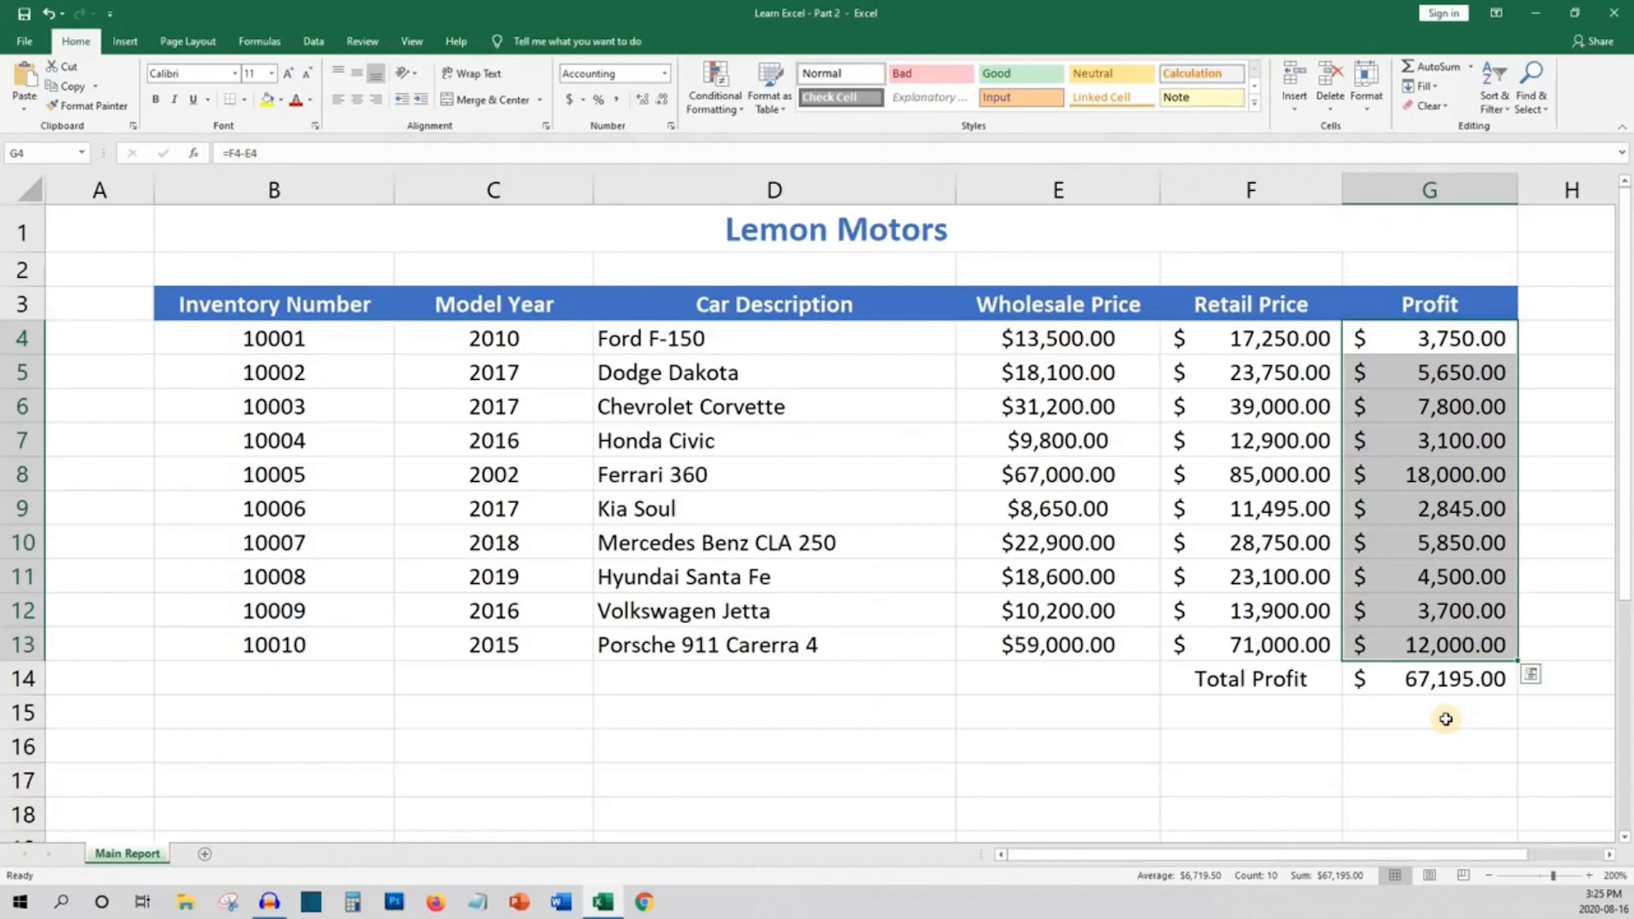
pyautogui.click(1456, 719)
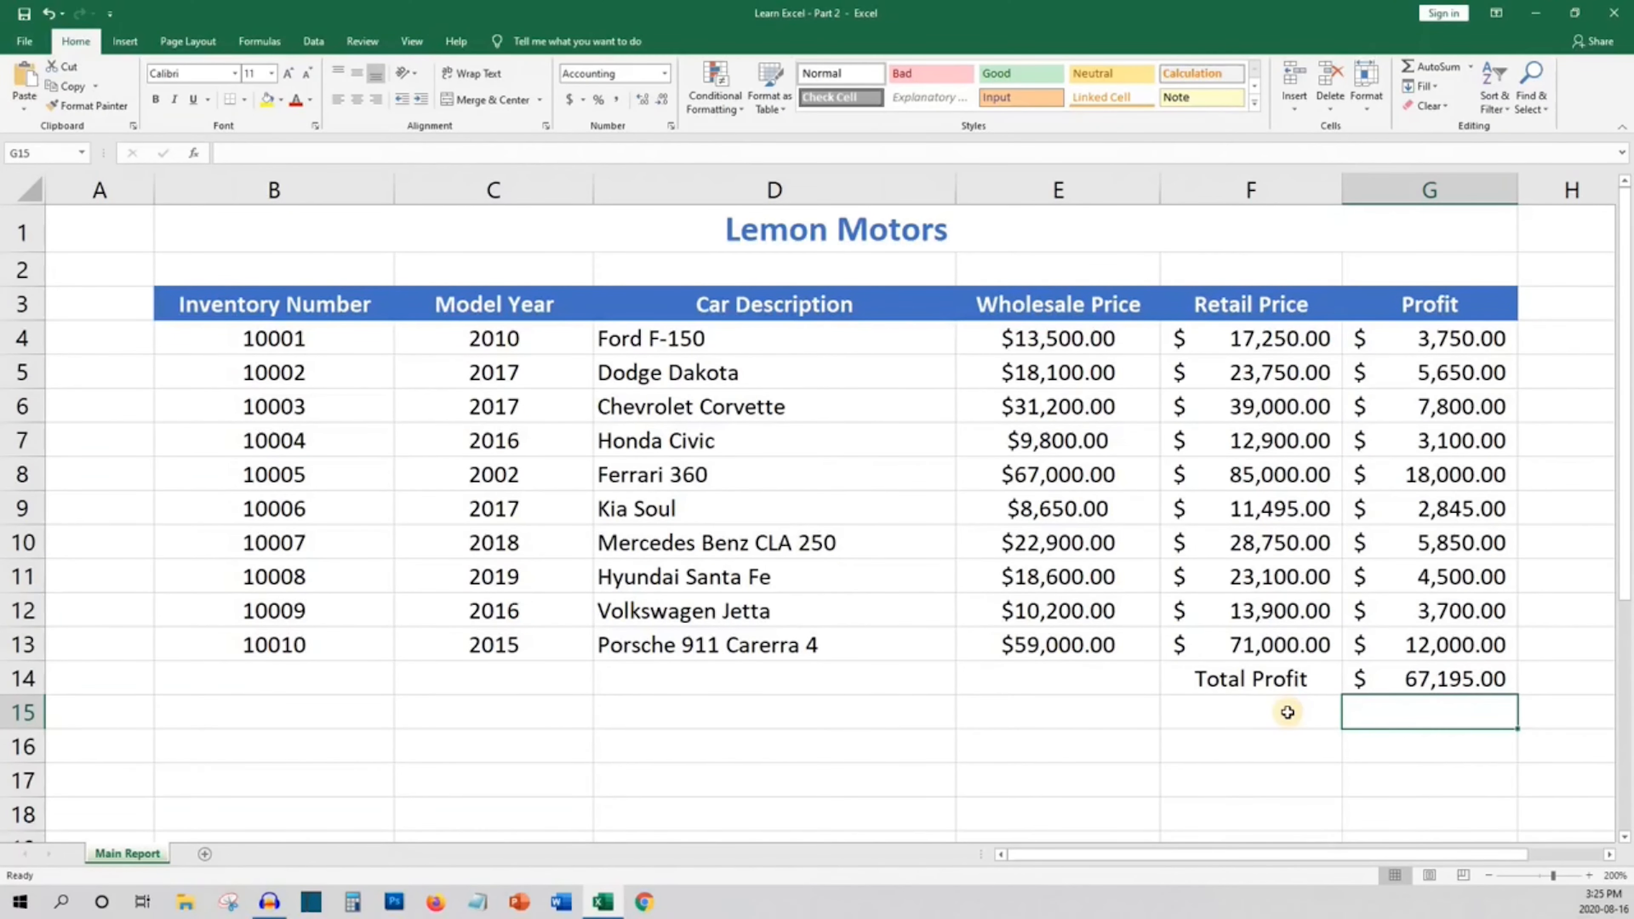
# Enter the label "Average Profit" in F15, below the Total Profit label
pyautogui.click(1337, 712)
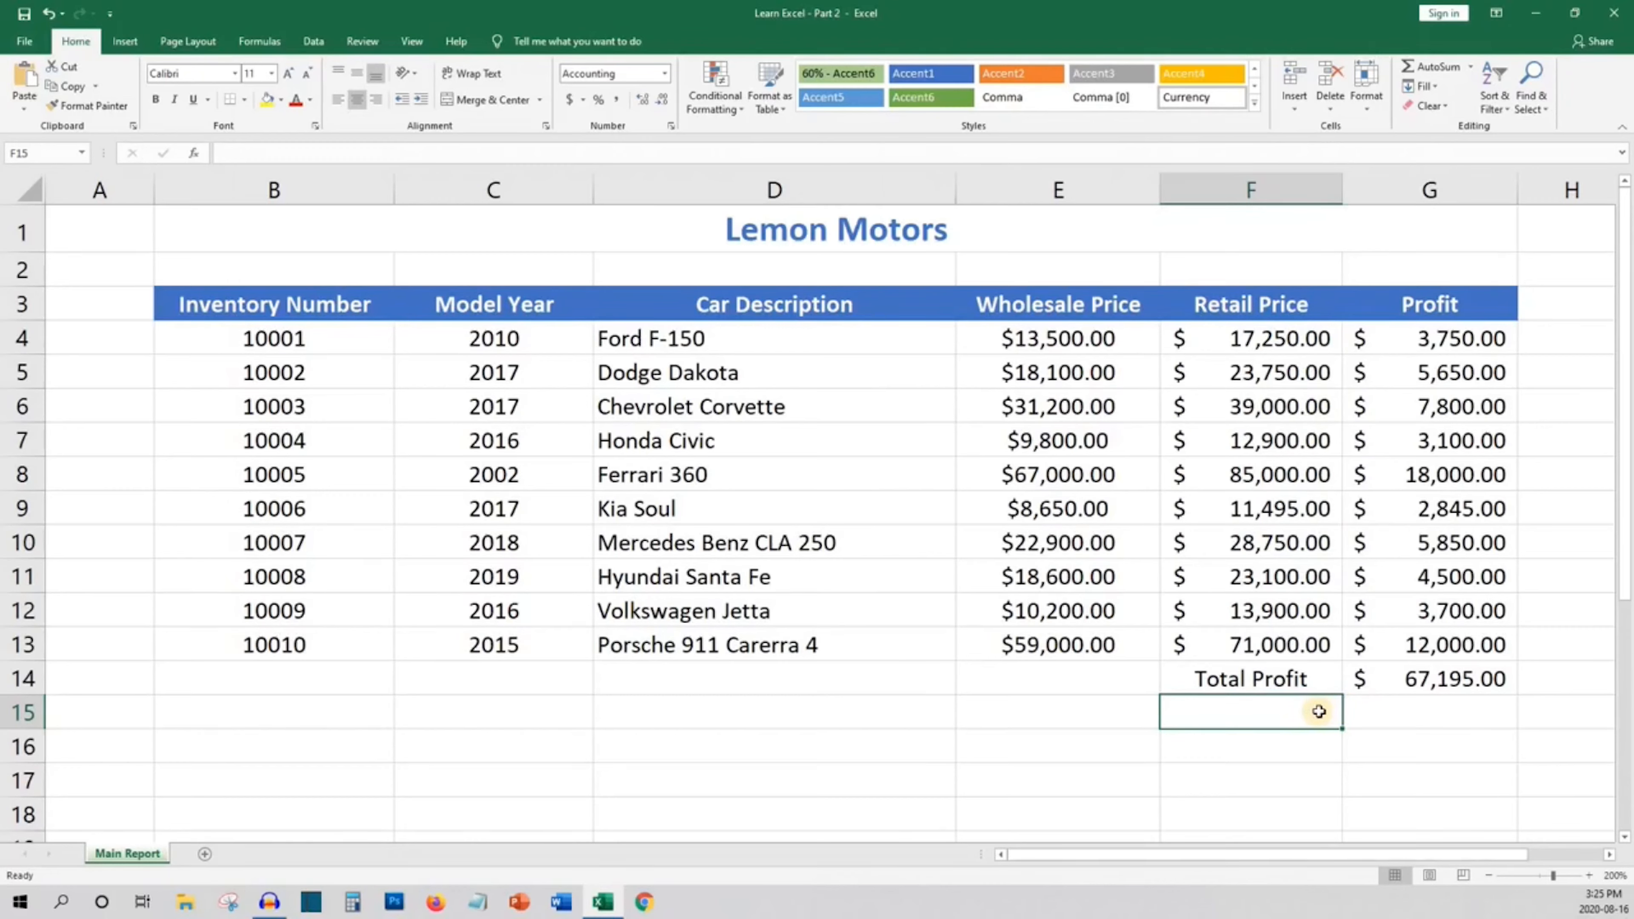
pyautogui.write('Aveag')
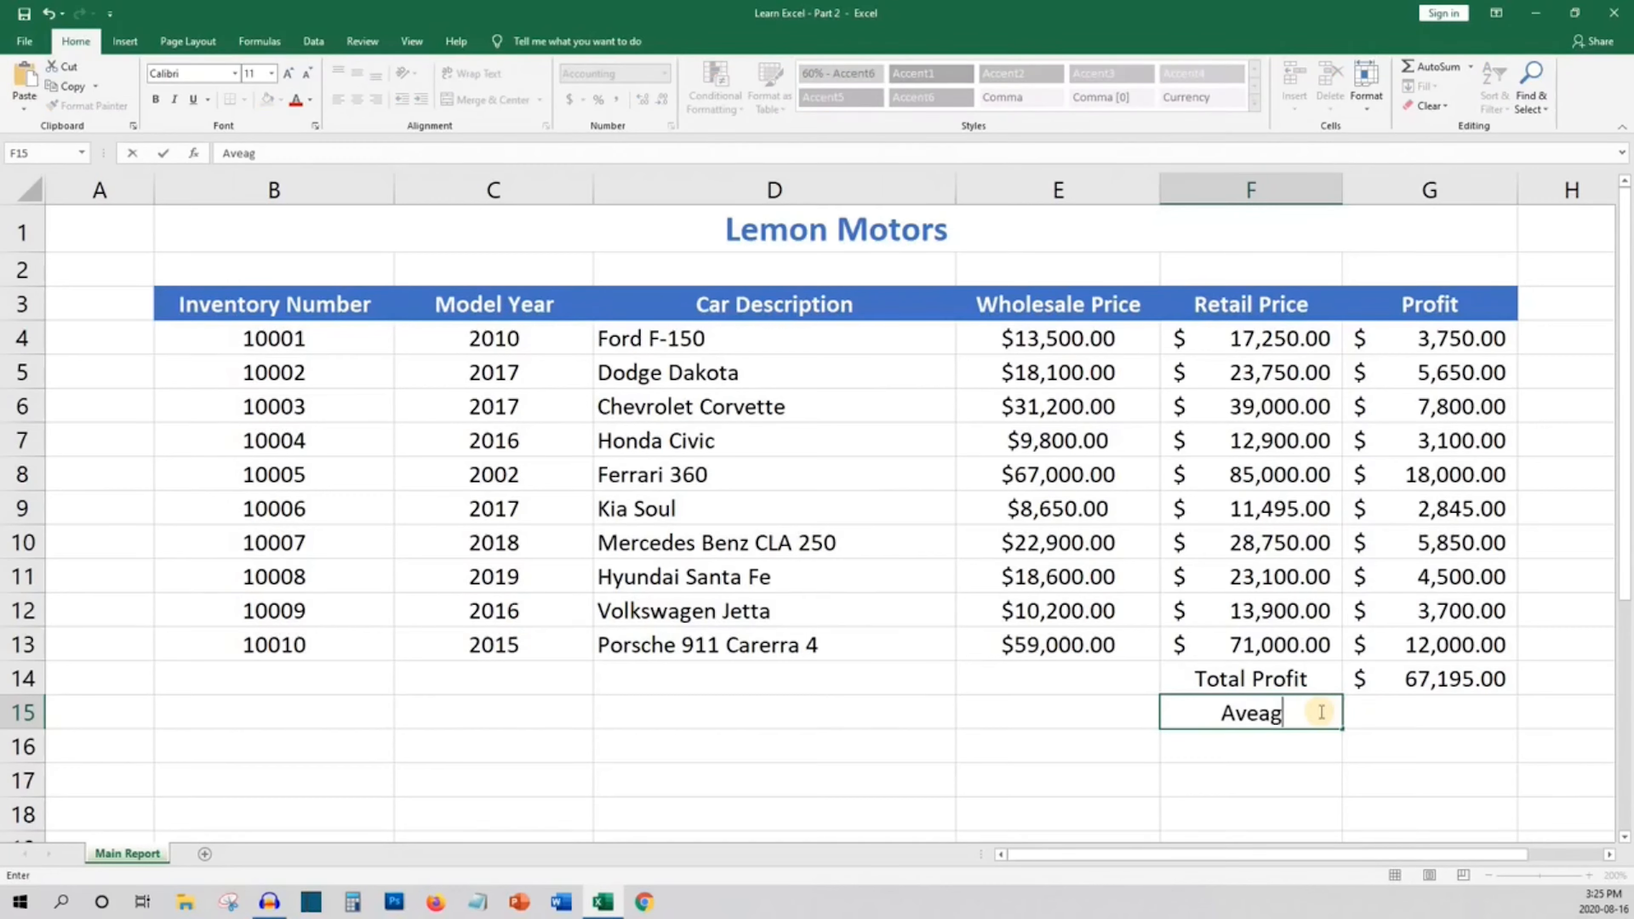
pyautogui.press('BackSpace')
pyautogui.press('BackSpace')
pyautogui.write('rae')
pyautogui.press('BackSpace')
pyautogui.write('ge Profit')
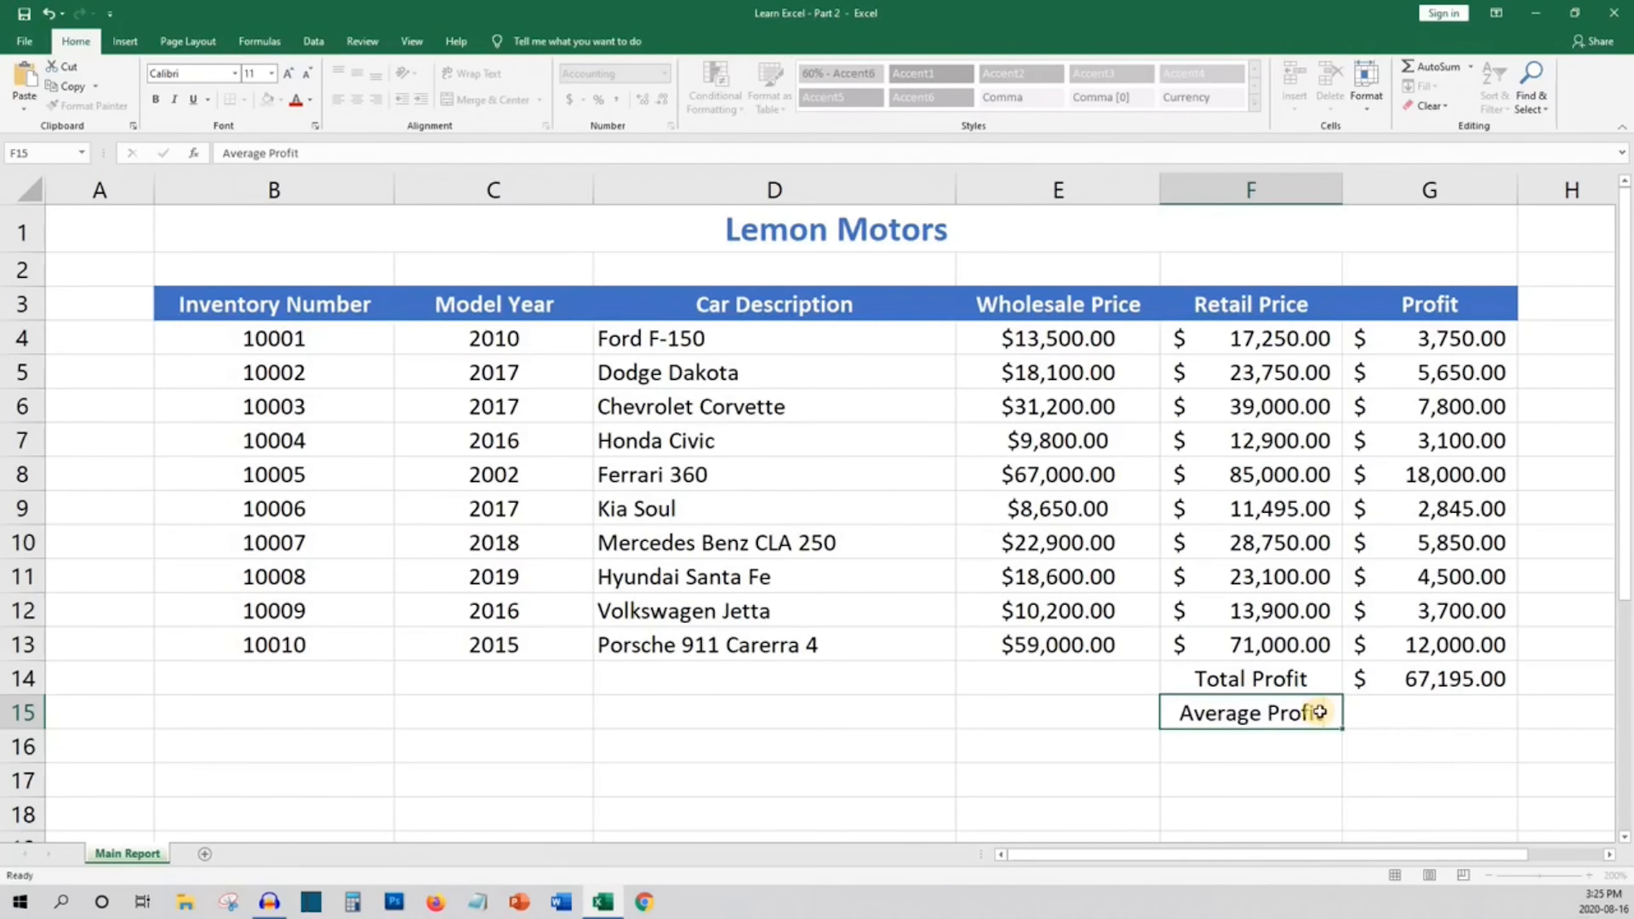
pyautogui.press('Tab')
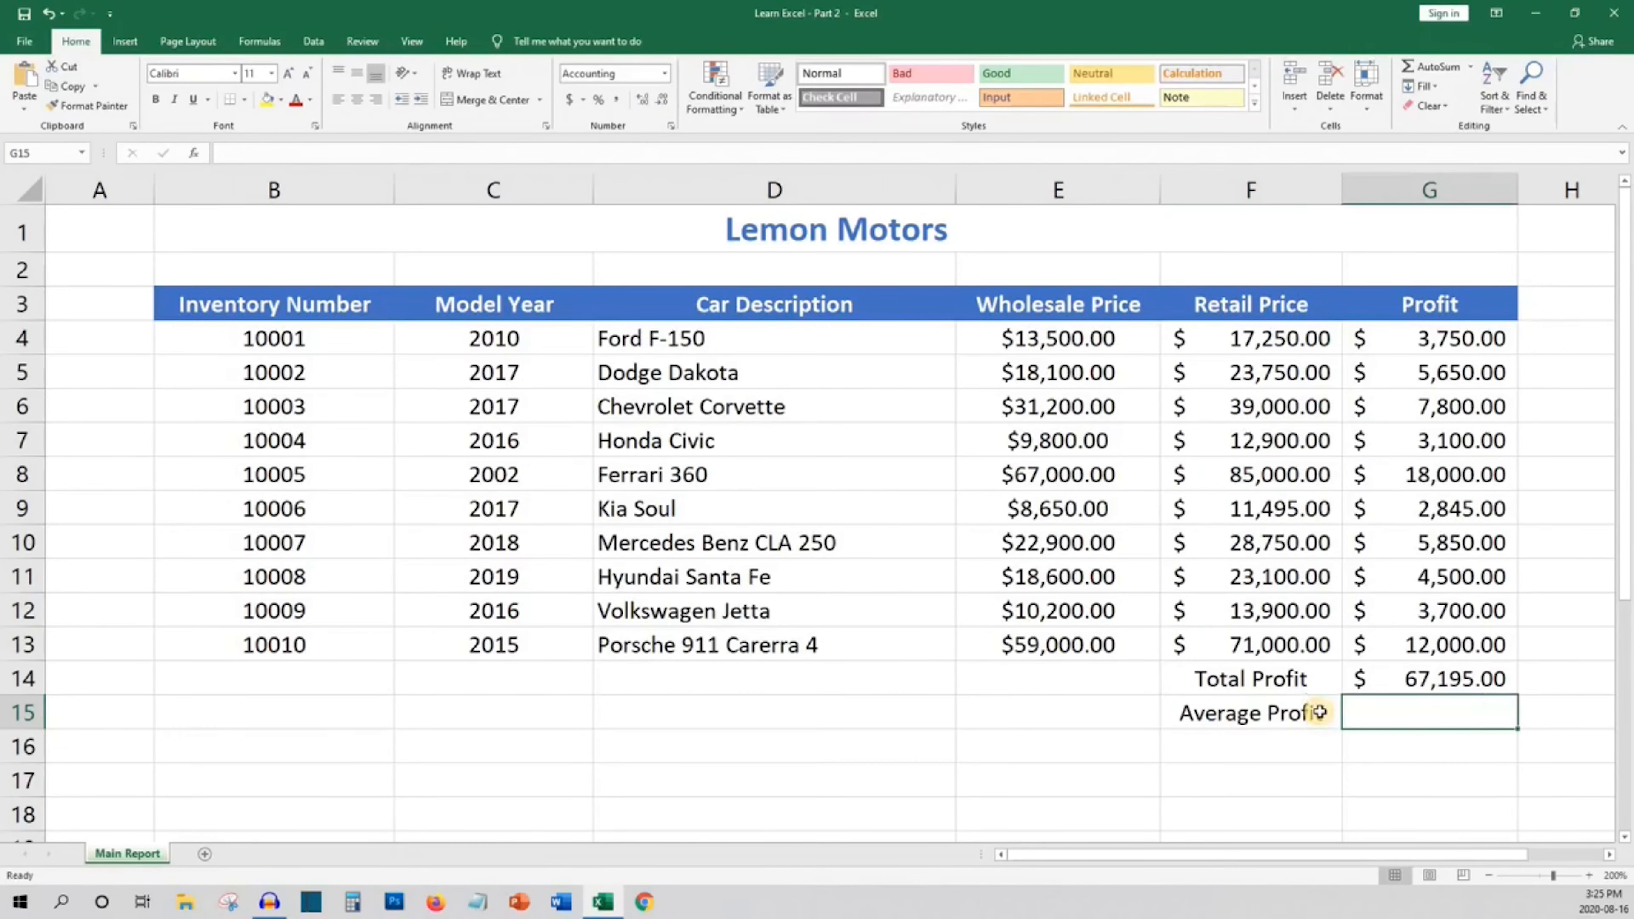
# Calculate the average profit in G15 with an AVERAGE formula over G4:G13
pyautogui.write('=AVERAGE(')
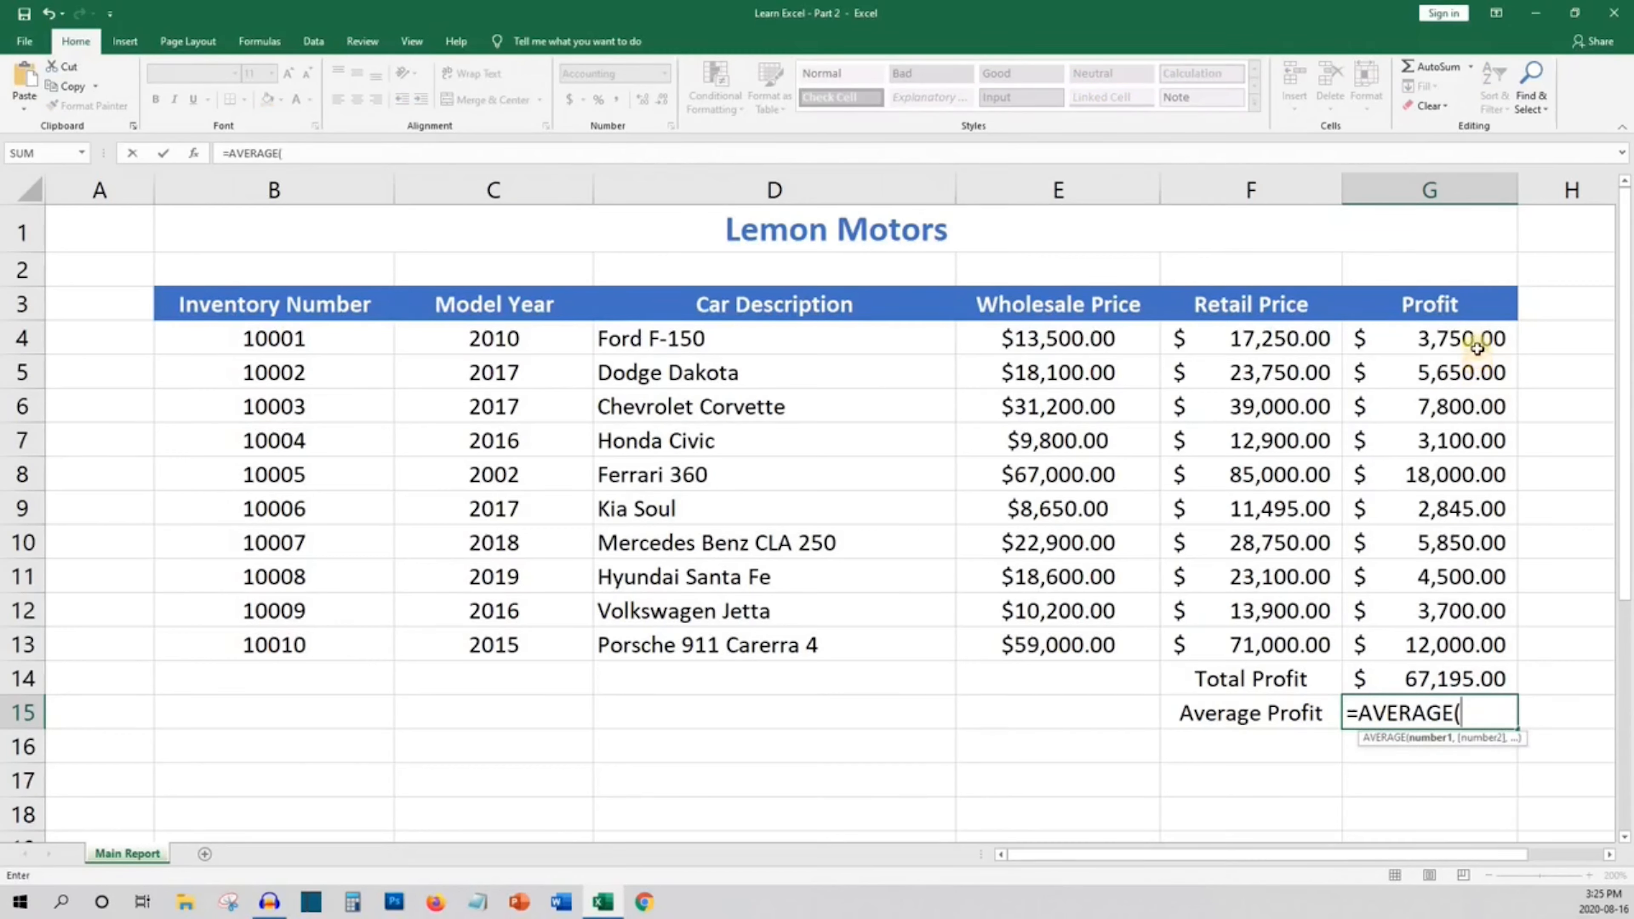
pyautogui.moveTo(1477, 348); pyautogui.dragTo(1472, 641)
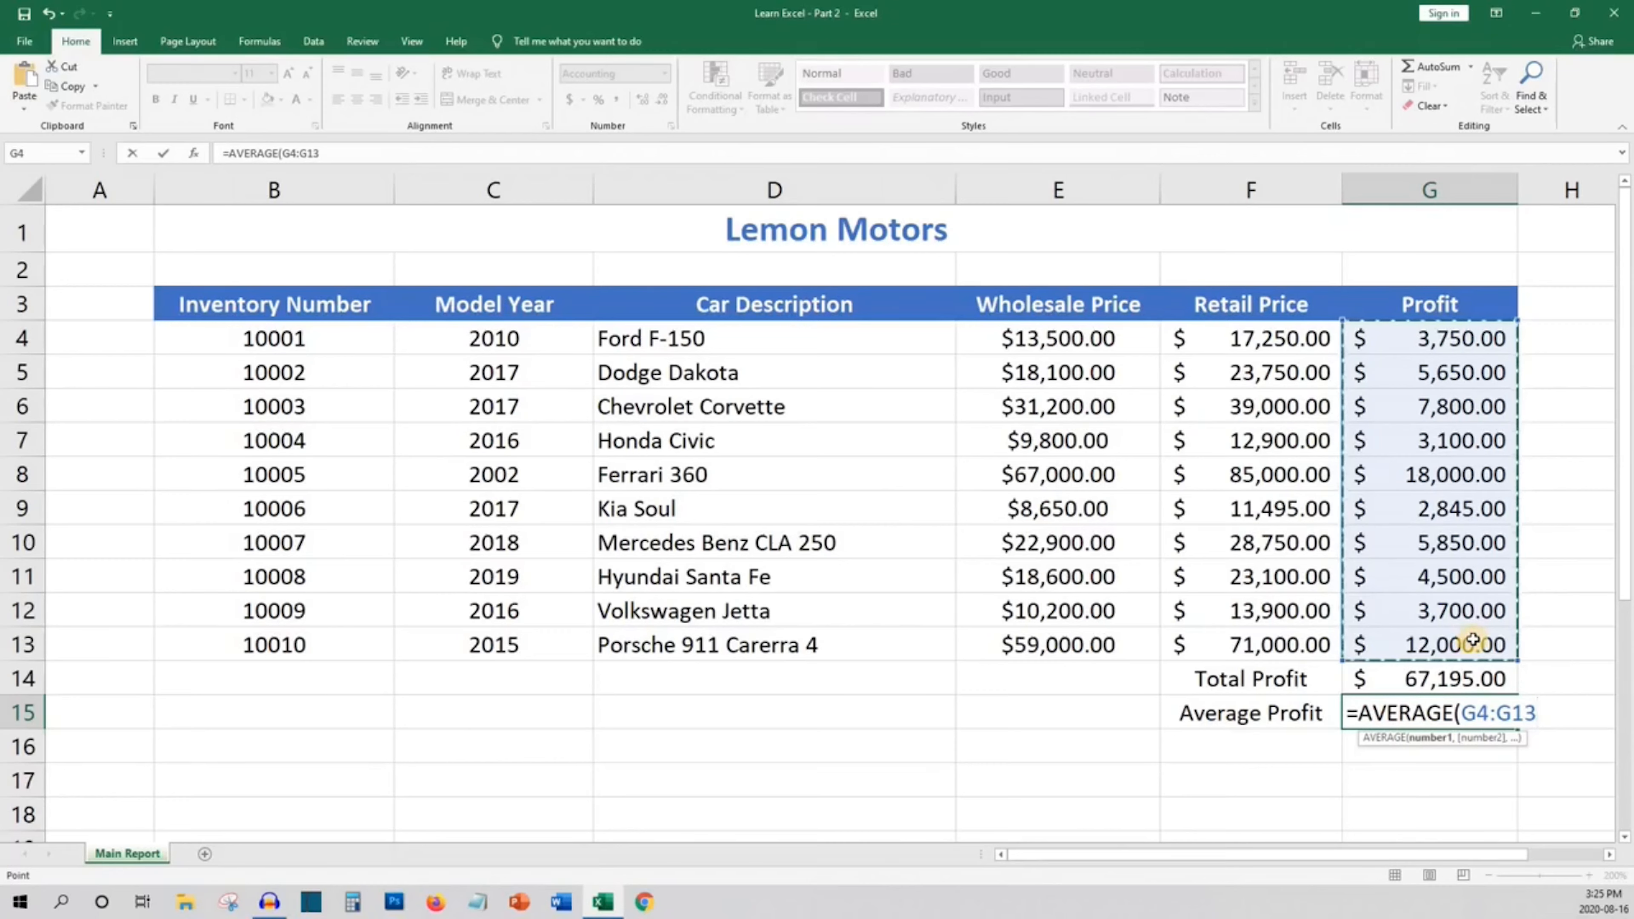
pyautogui.press('Return')
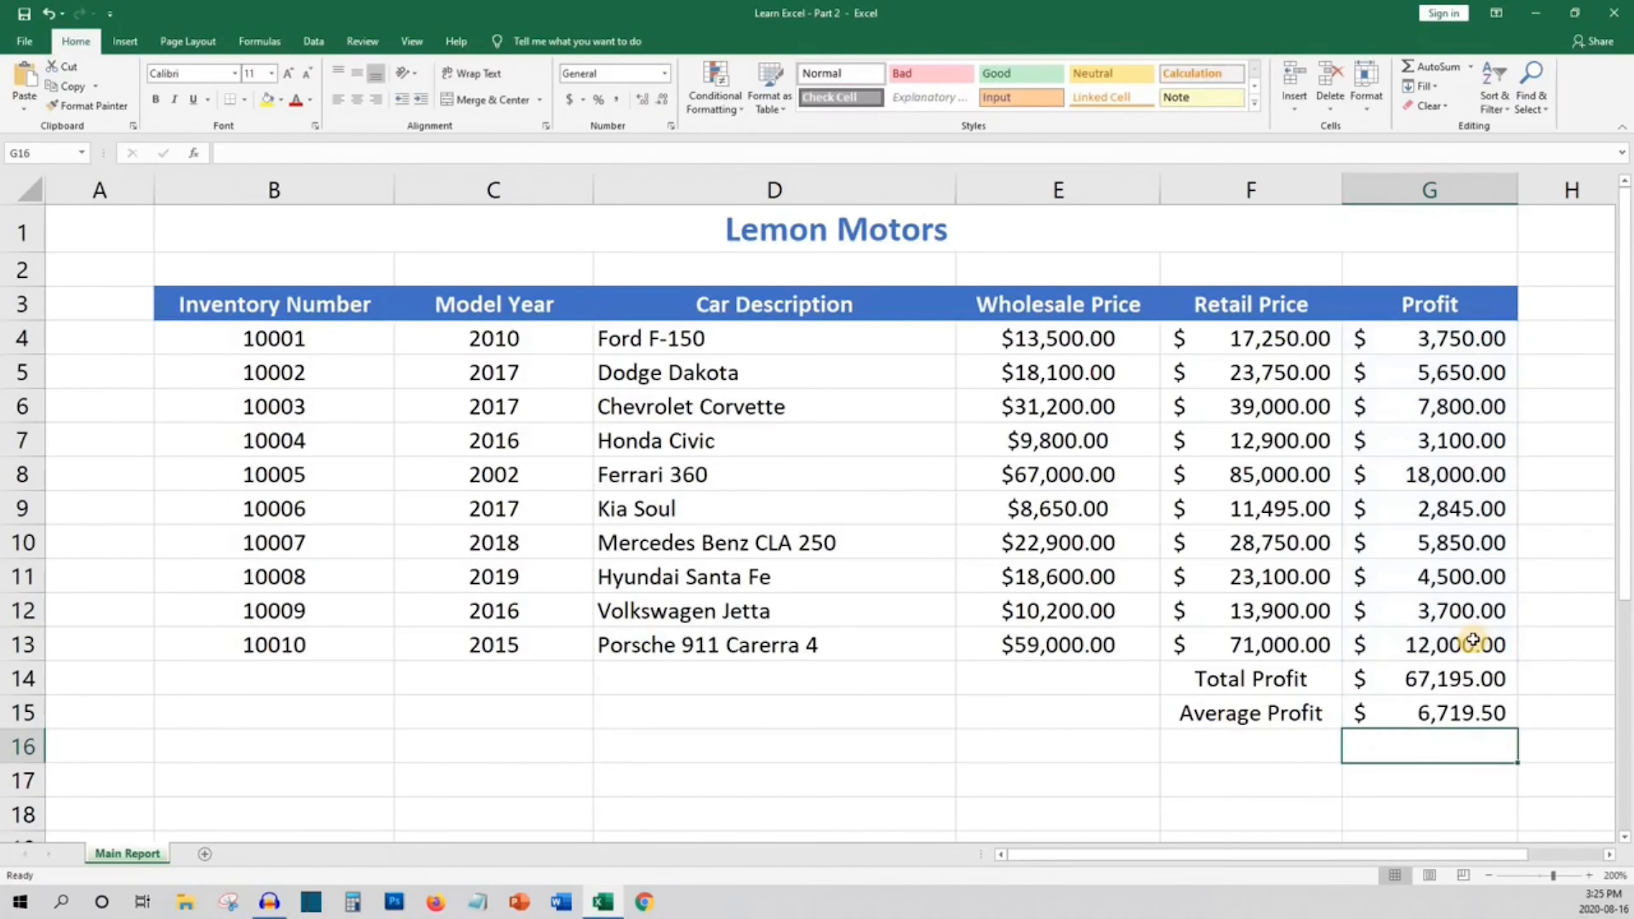
# Enter the label "Max Profit Car" in F16, below the Average Profit label
pyautogui.click(1294, 742)
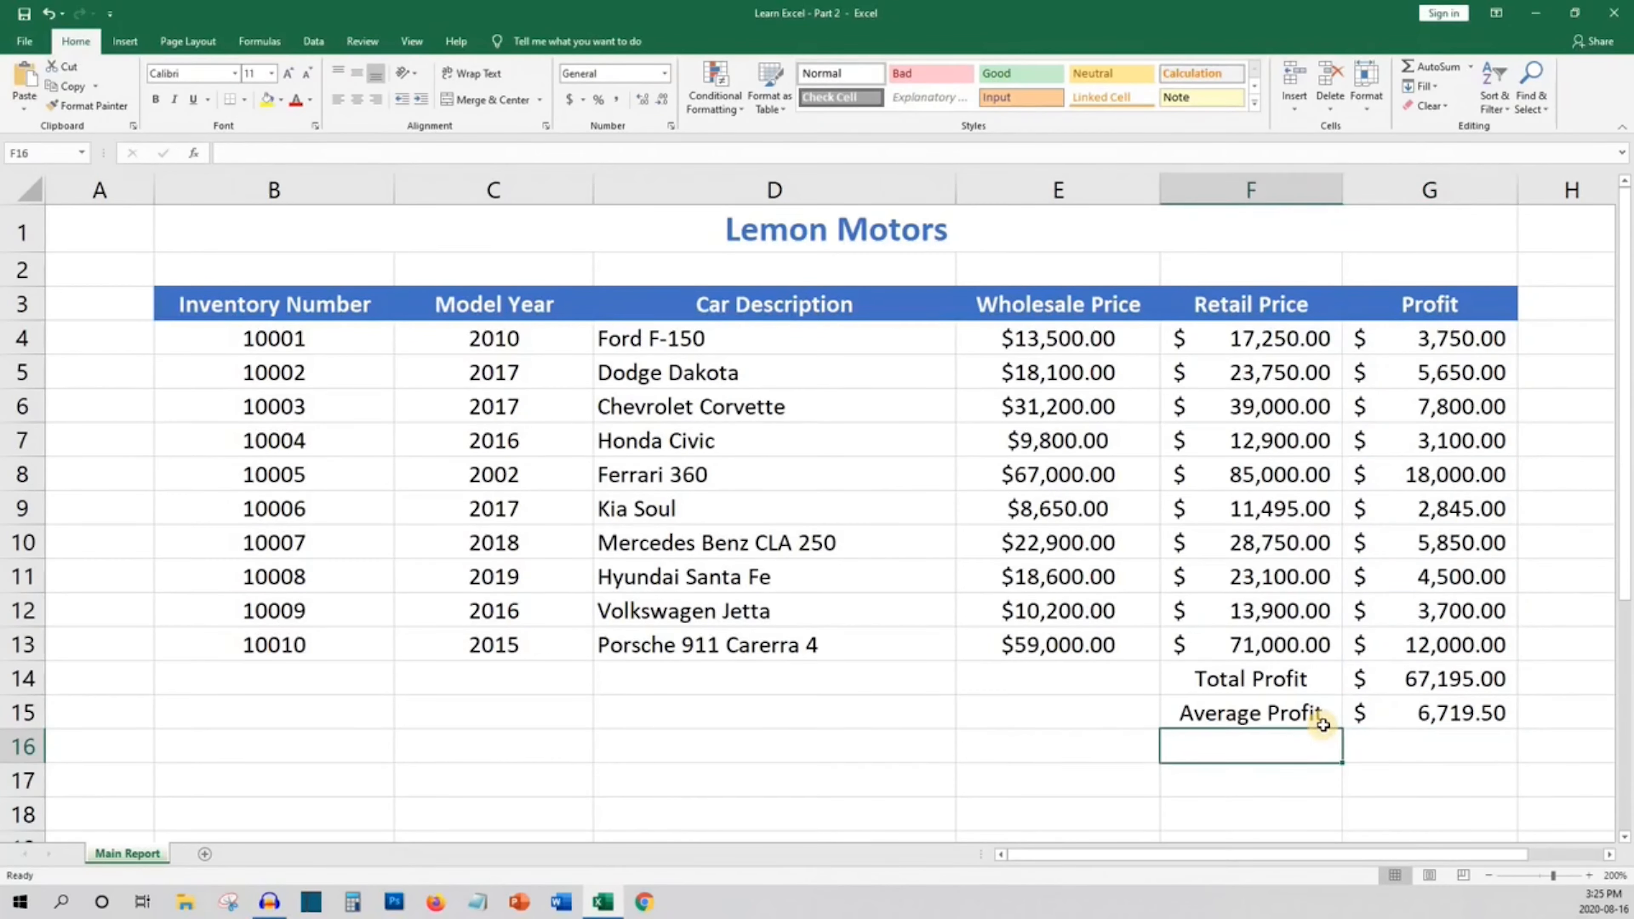
pyautogui.write('Max Pro')
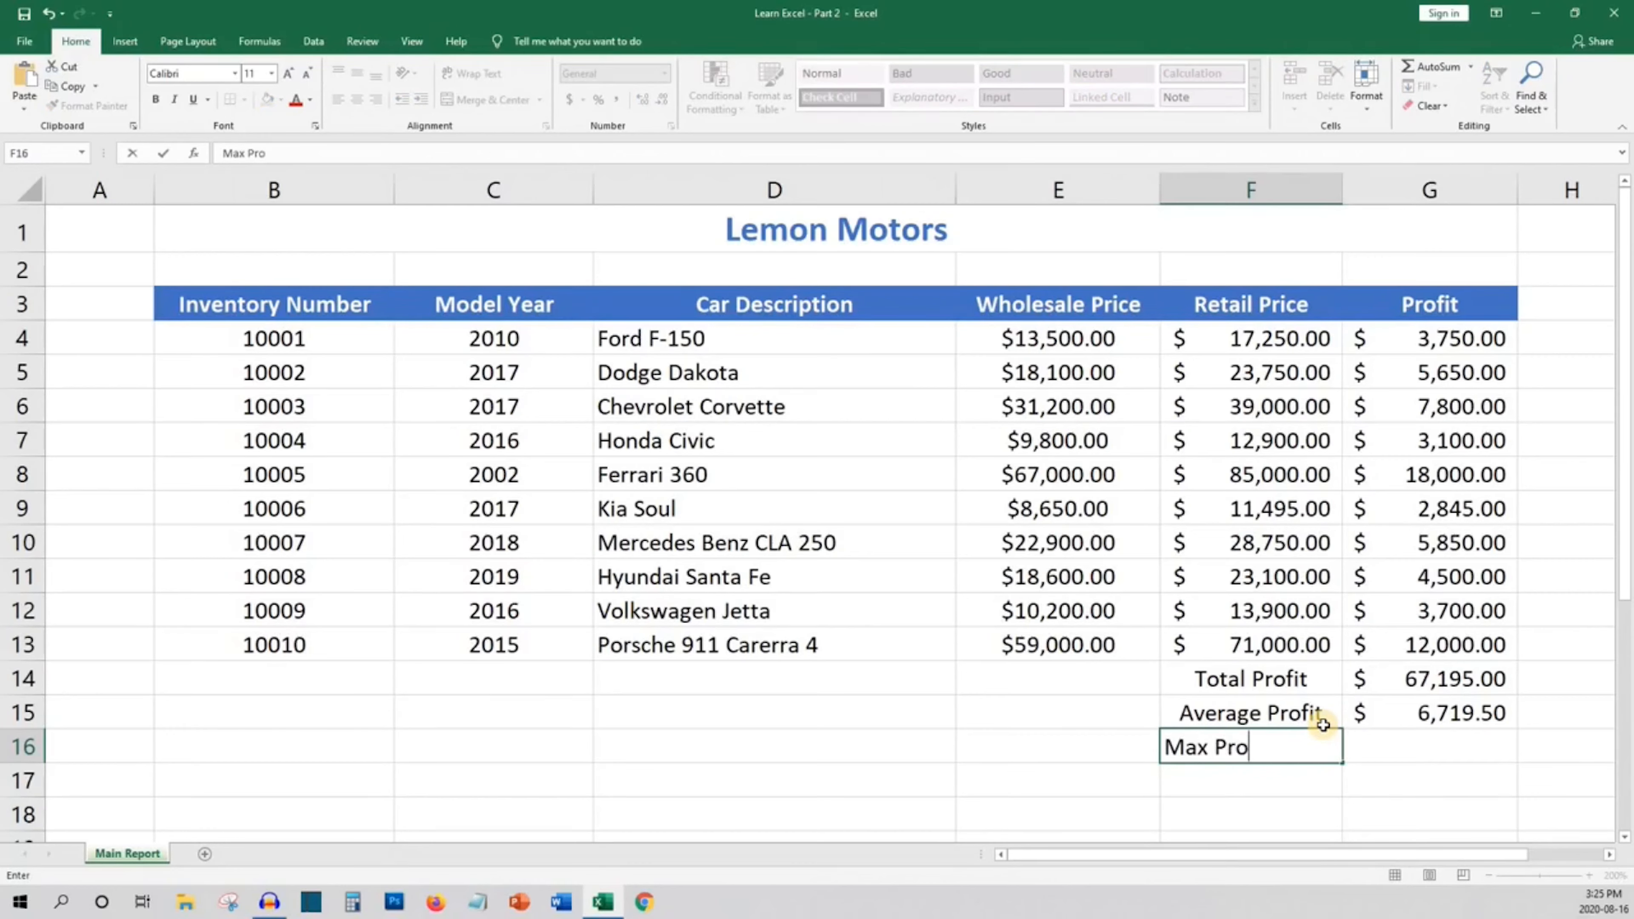
pyautogui.write('di')
pyautogui.press('BackSpace')
pyautogui.press('BackSpace')
pyautogui.press('BackSpace')
pyautogui.write('fit Car')
pyautogui.press('Tab')
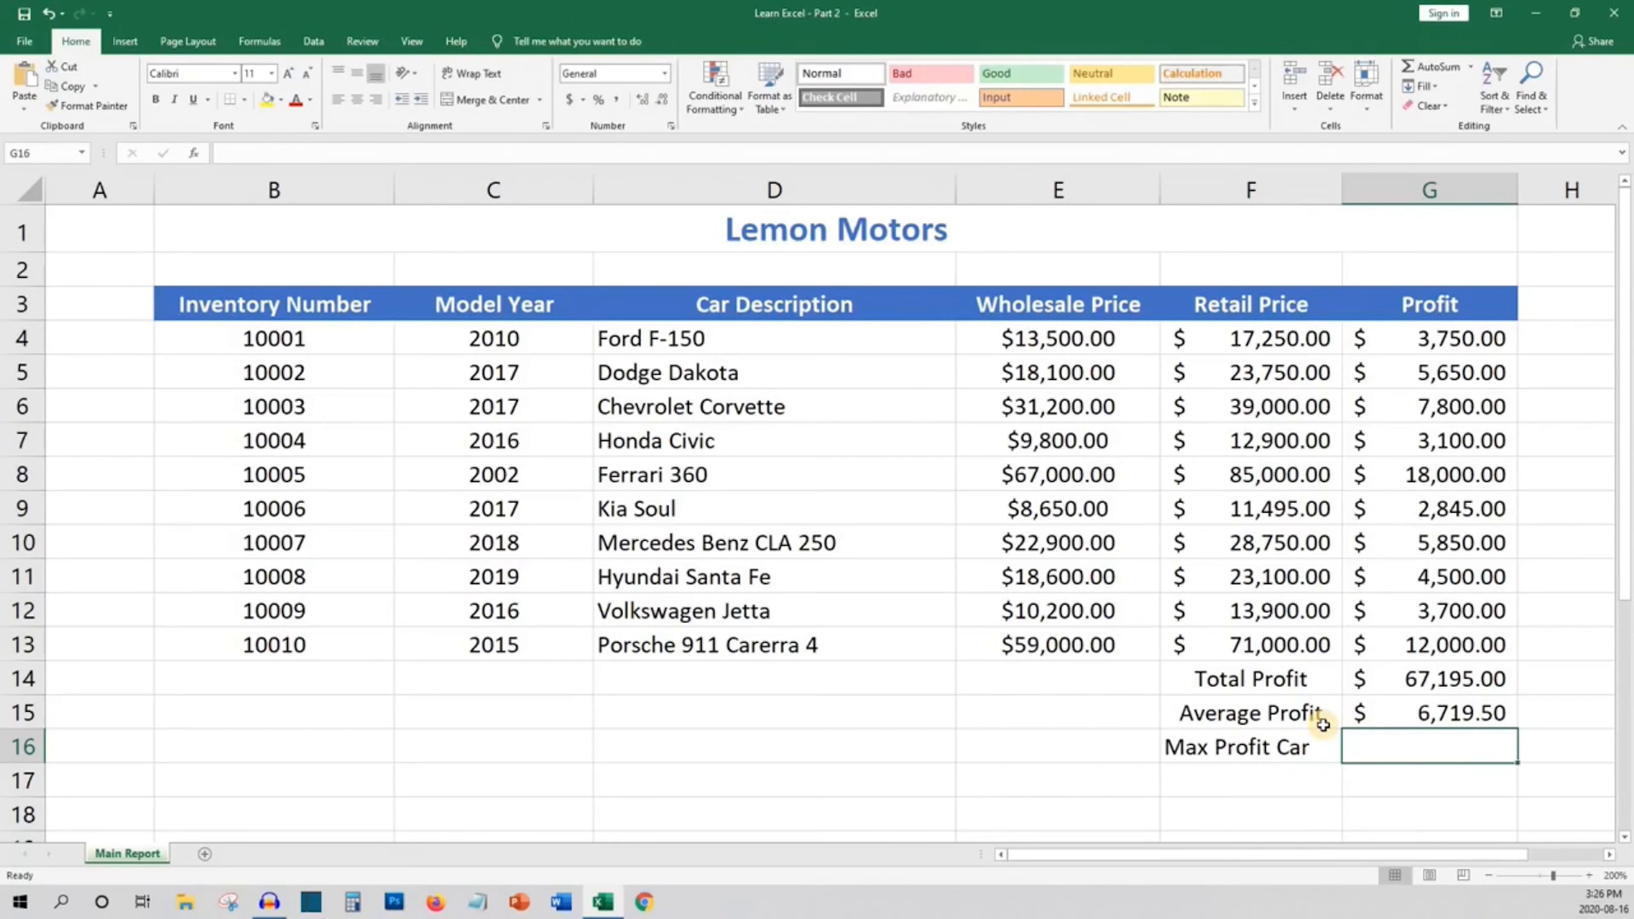
# Calculate the highest profit in G16 with a MAX formula over G4:G13
pyautogui.write('=MAX(')
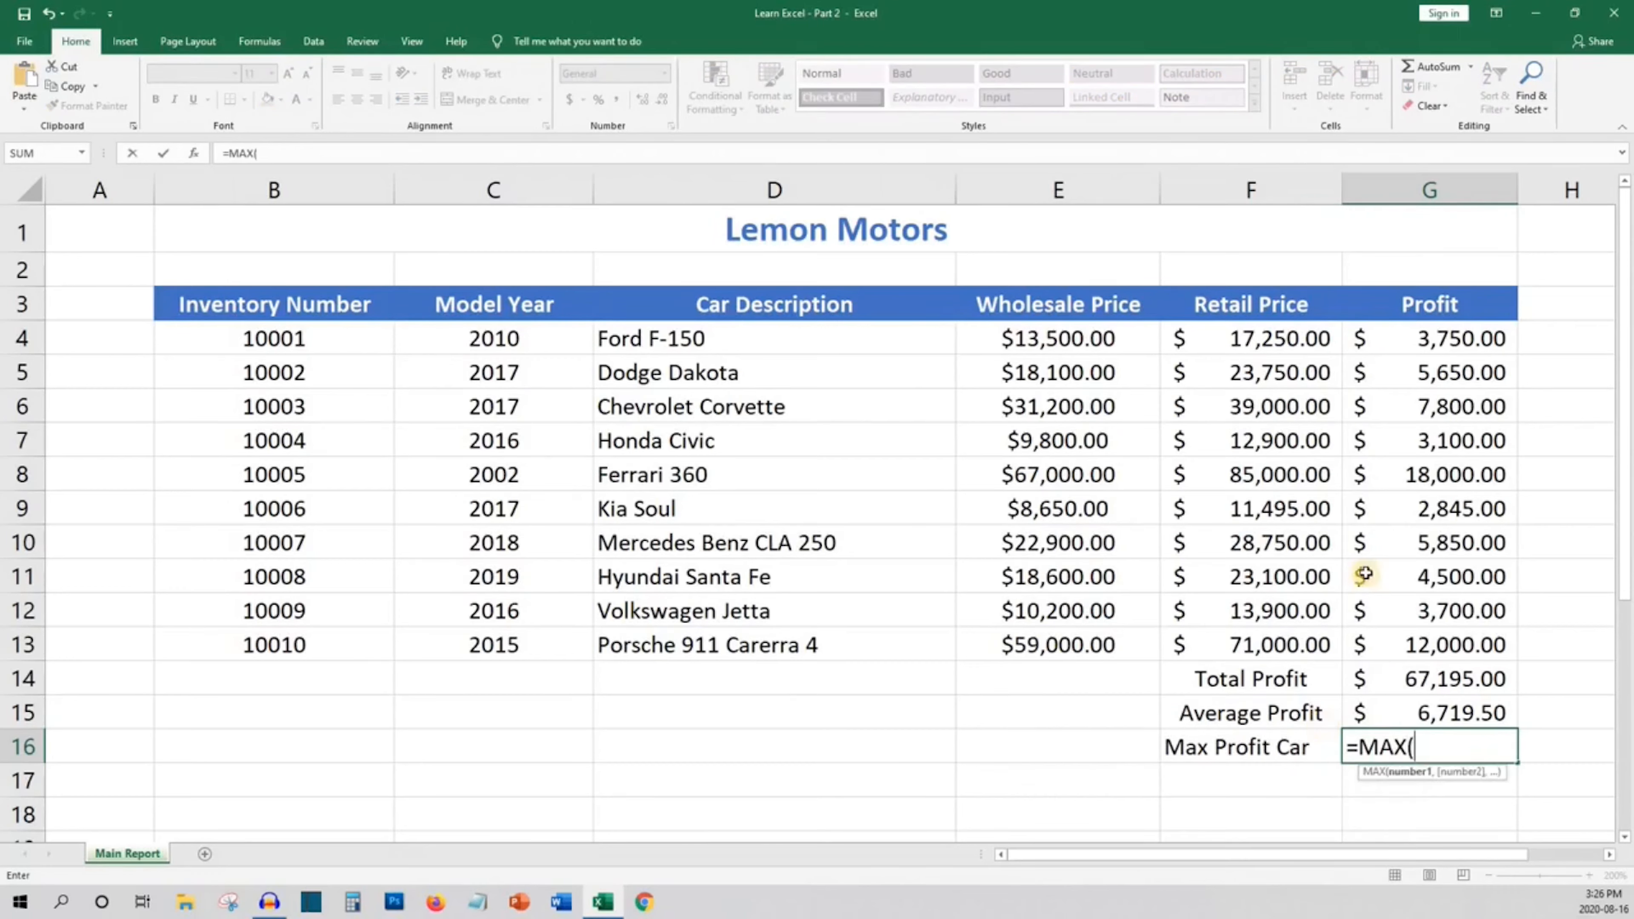
pyautogui.moveTo(1453, 345); pyautogui.dragTo(1444, 644)
pyautogui.press('Return')
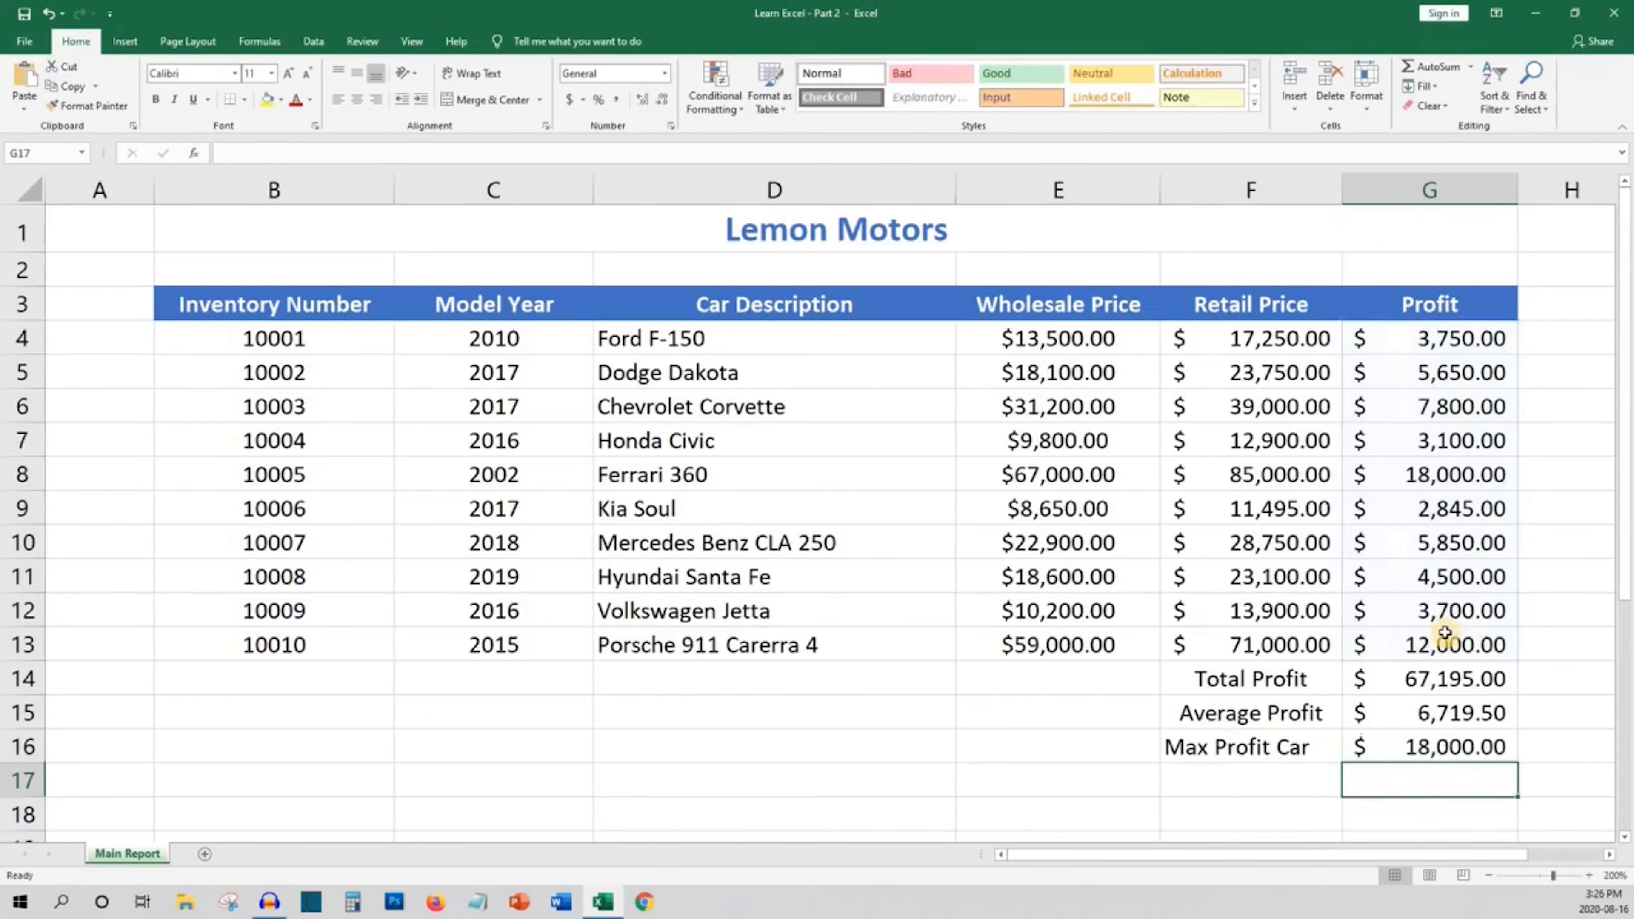
# Enter the label "Min Profit Car" in F17, below the Max Profit Car label
pyautogui.click(1312, 770)
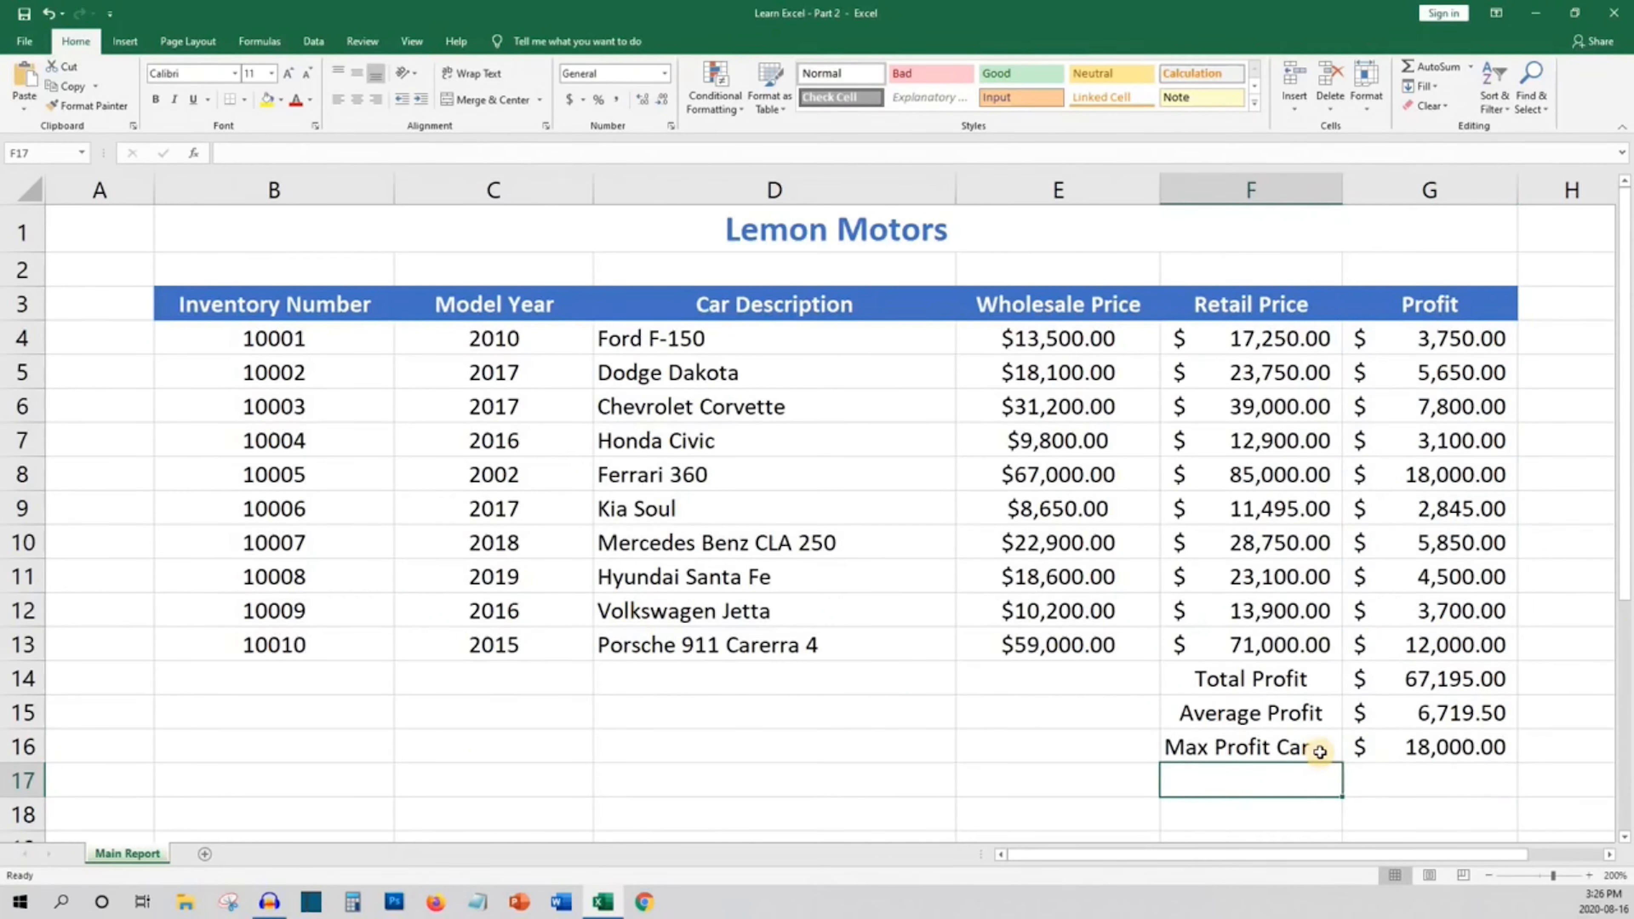
pyautogui.write('Min Profit ')
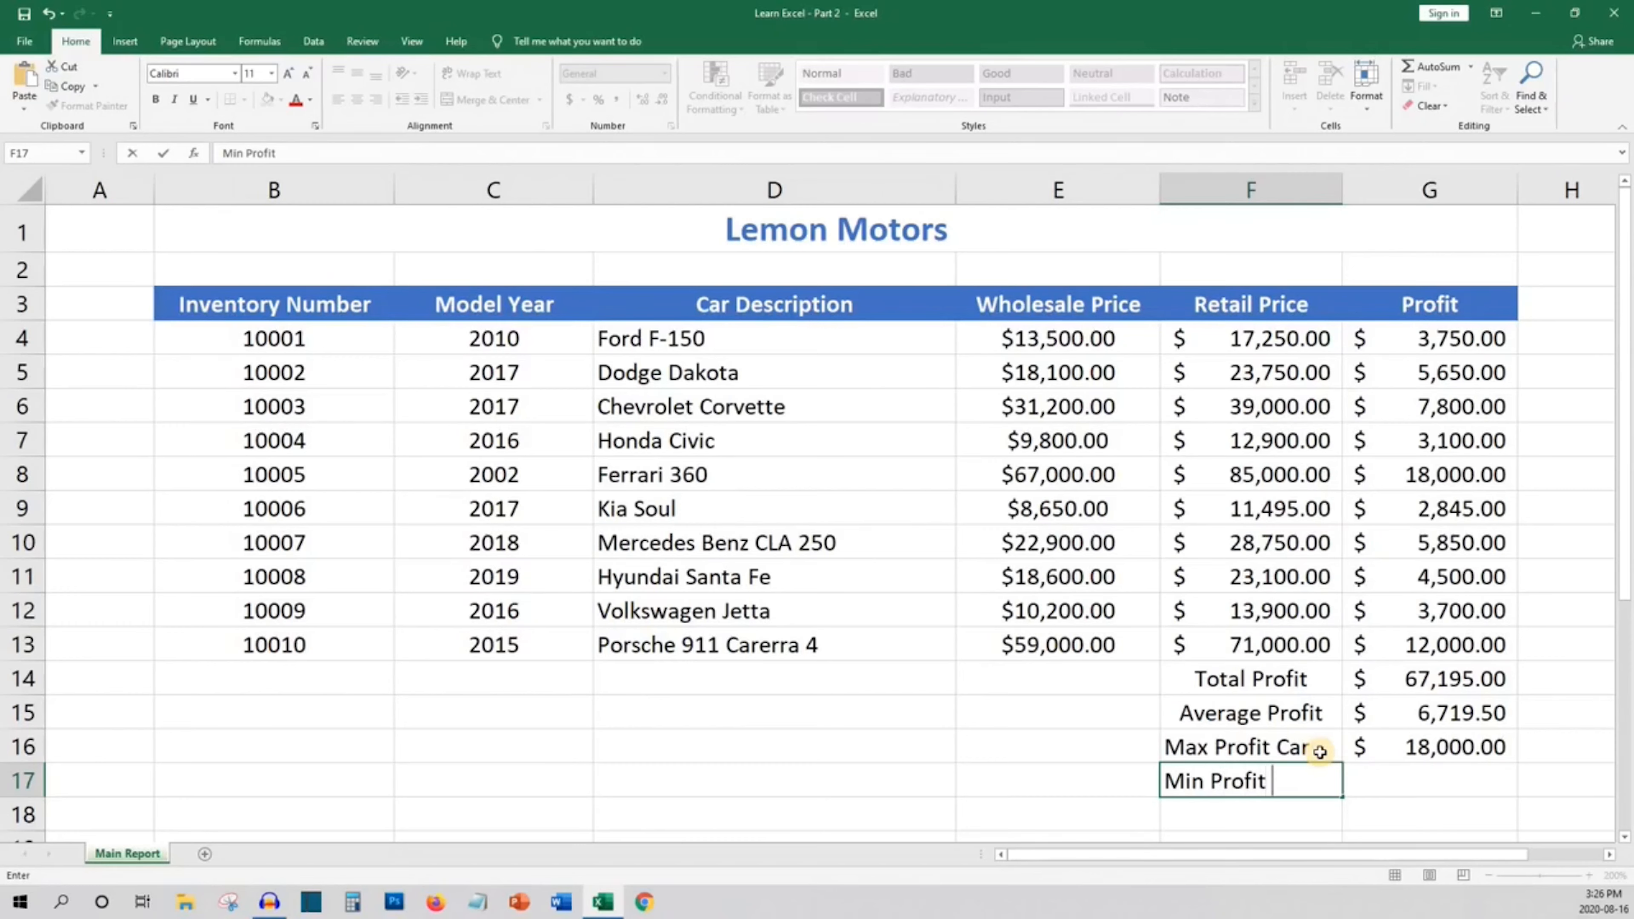
pyautogui.write('Car')
pyautogui.press('Tab')
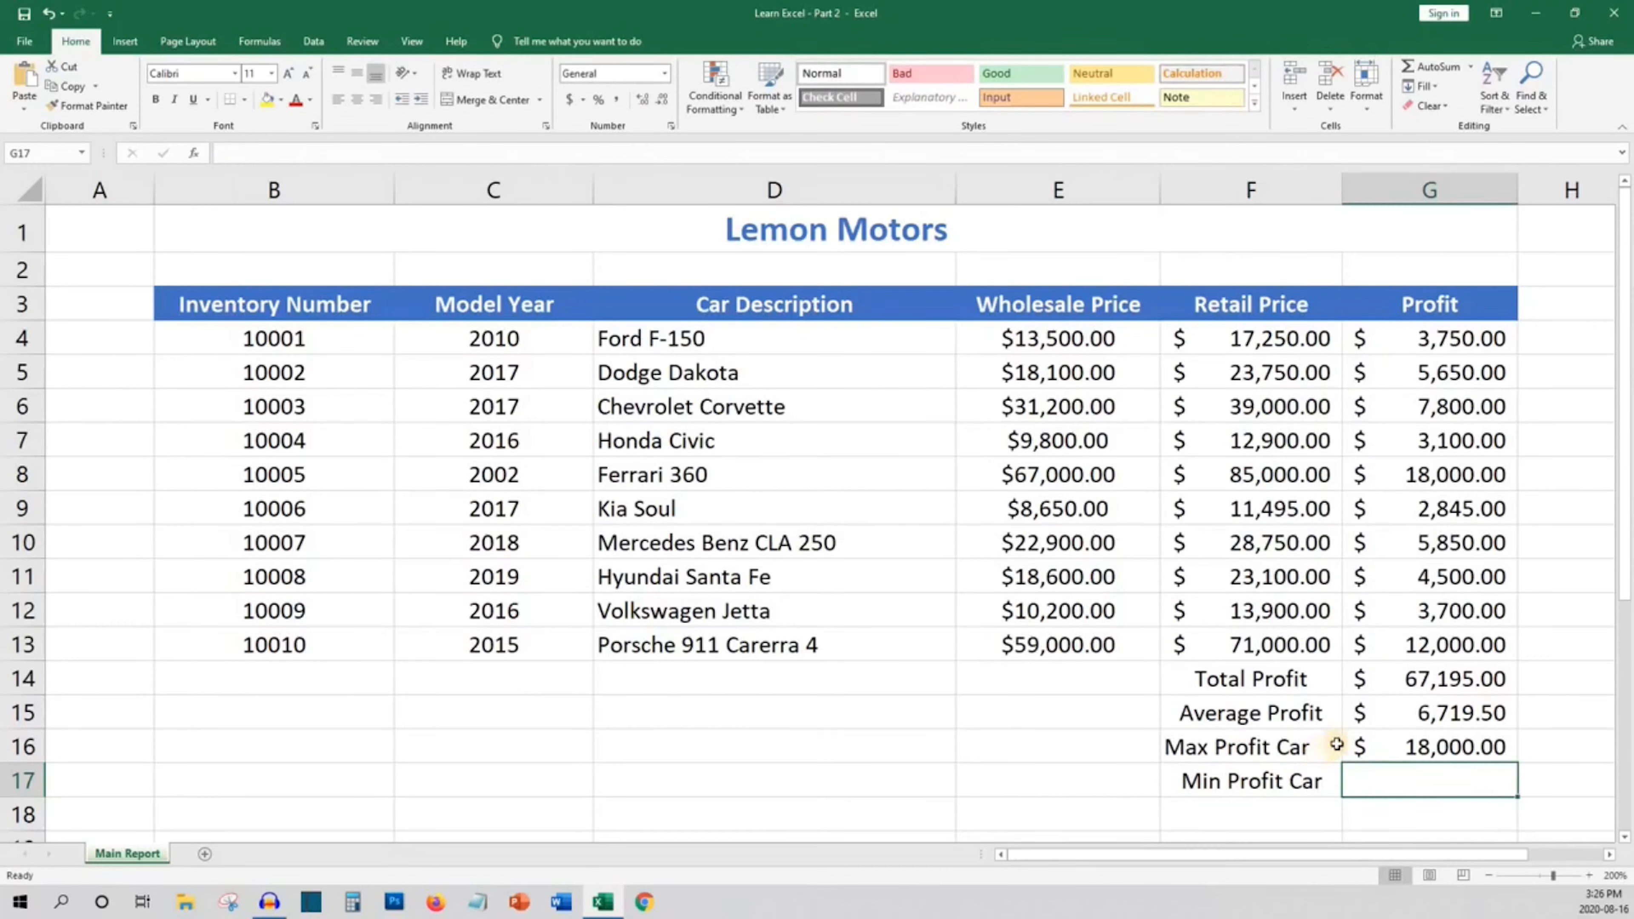
# Calculate the lowest profit in G17 with a MIN formula over G4:G13
pyautogui.write('=MIN(')
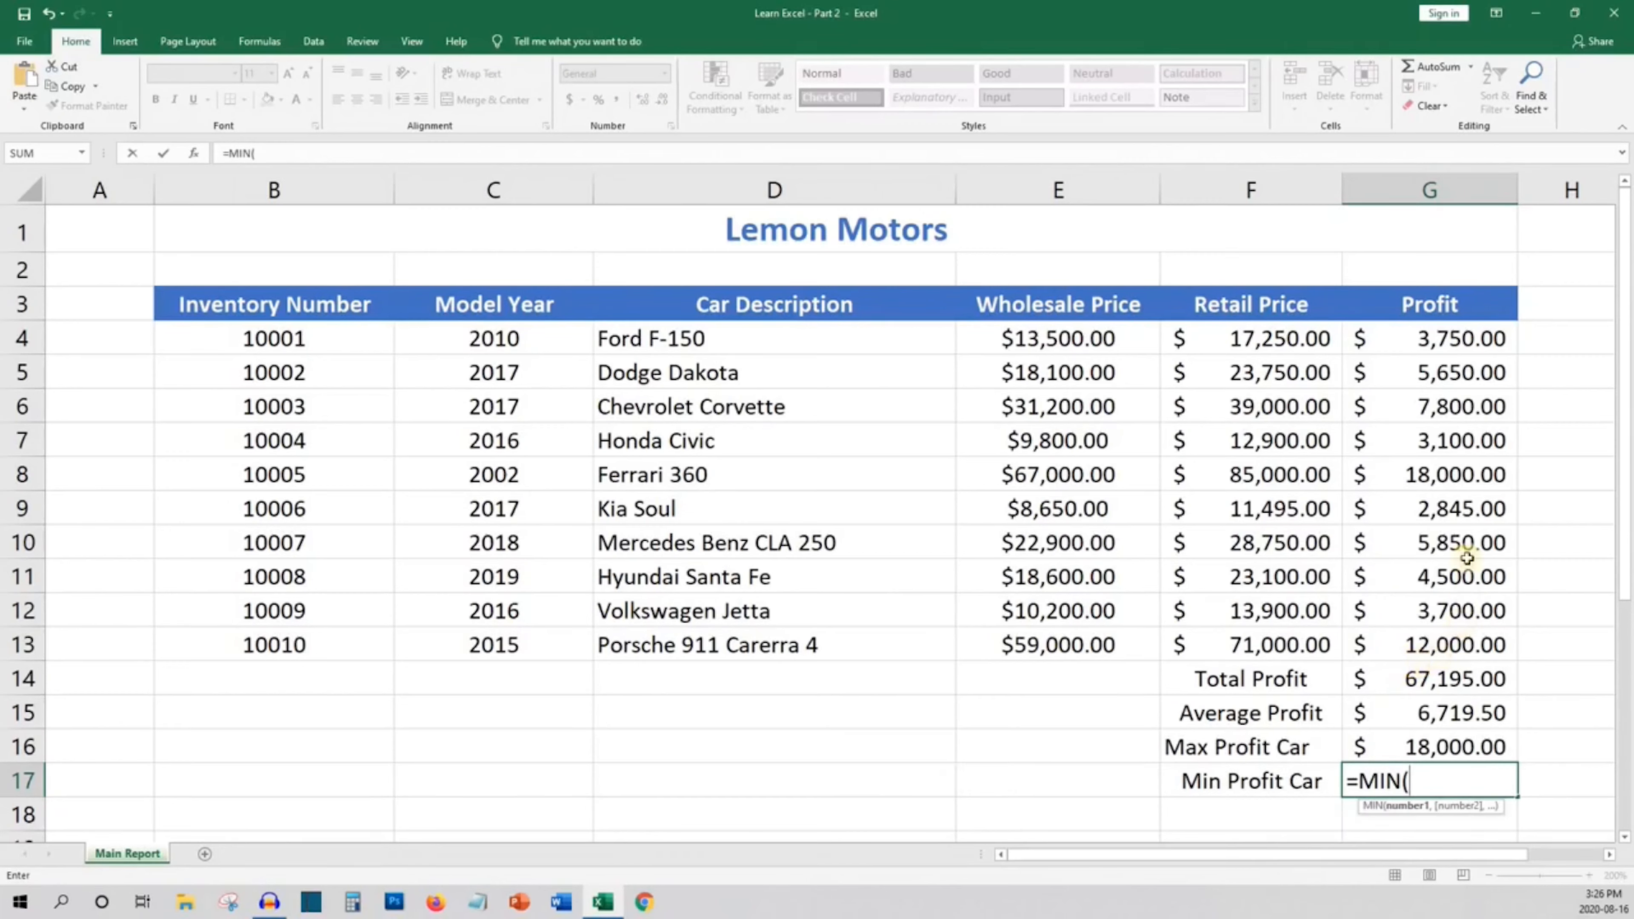
pyautogui.moveTo(1458, 338); pyautogui.dragTo(1462, 628)
pyautogui.press('Return')
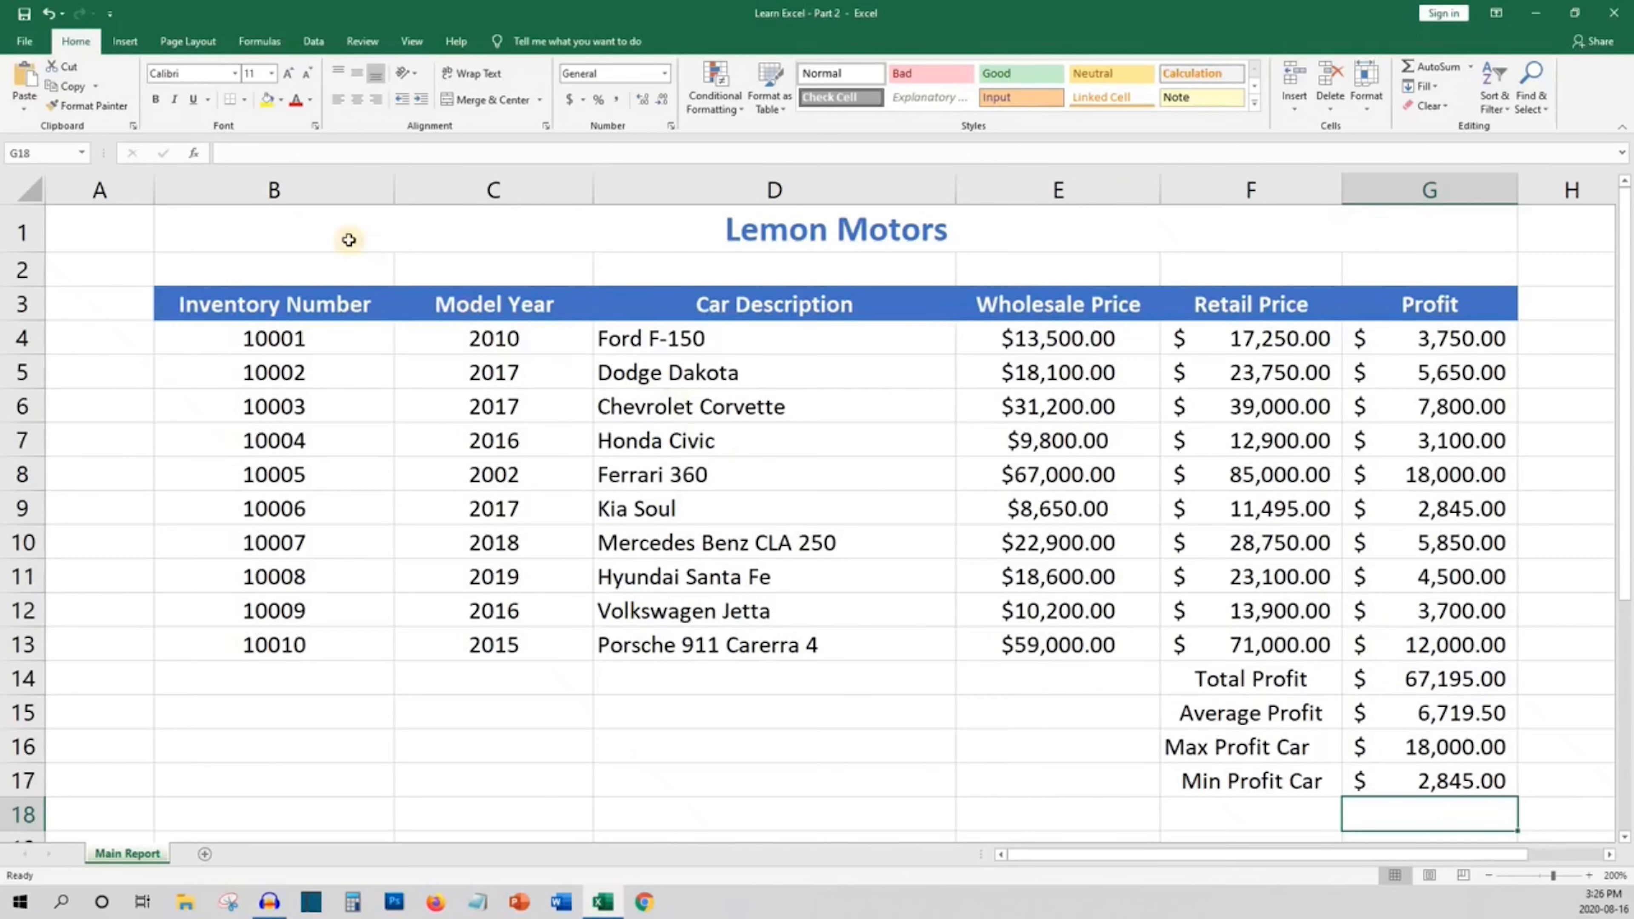
# Browse the function library's Financial, Logical and Date & Time categories to see which functions are available
pyautogui.click(261, 41)
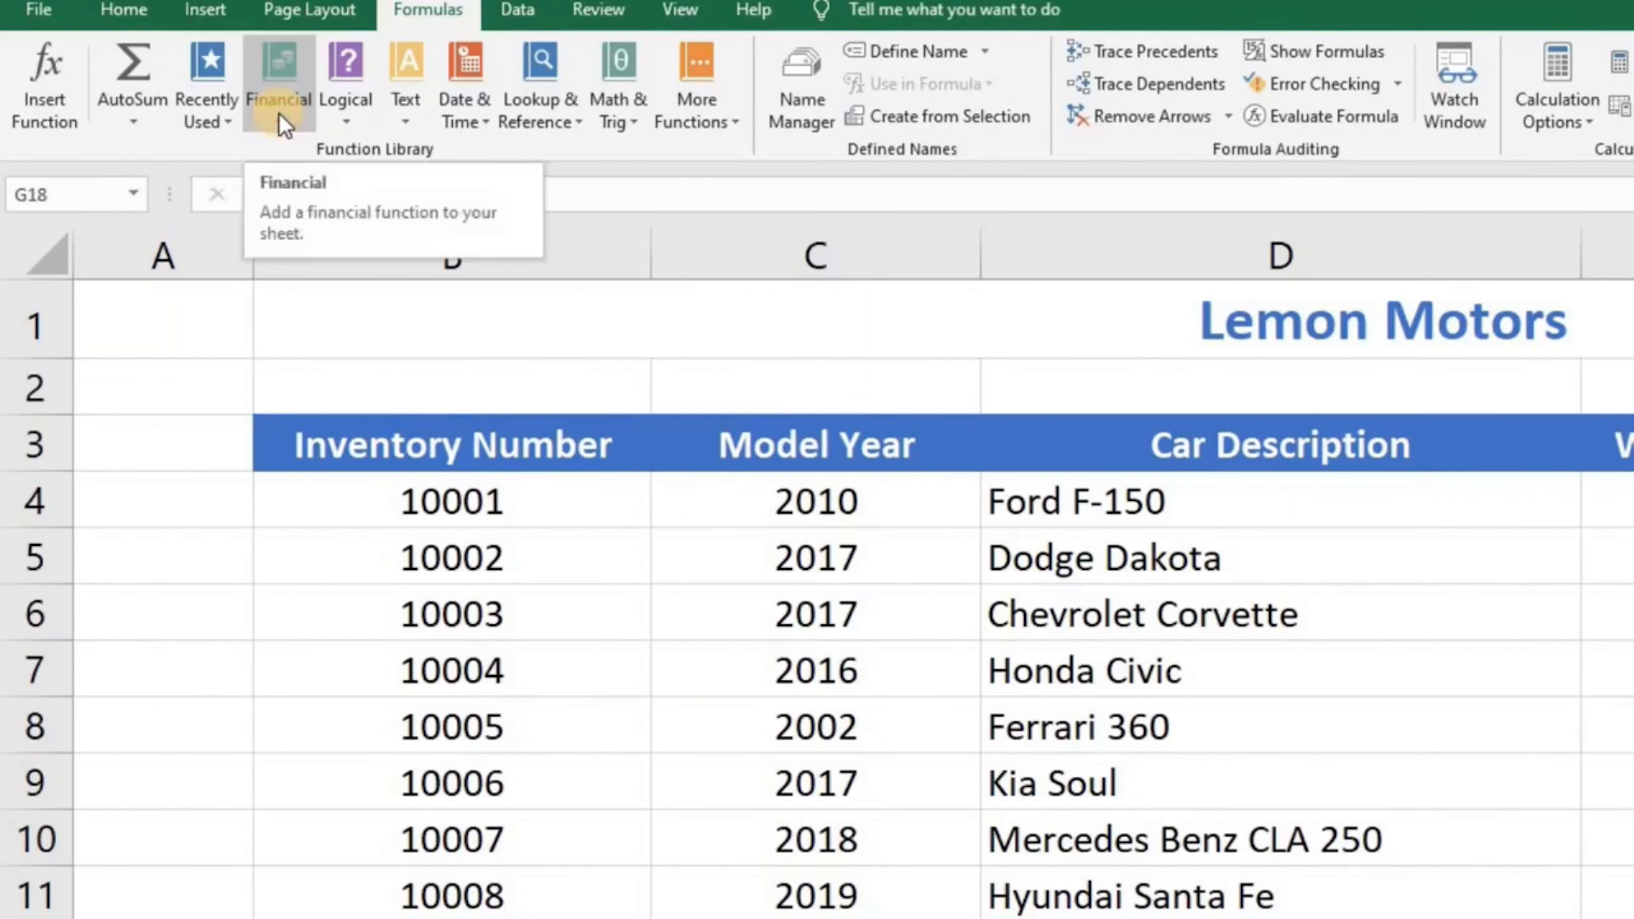
pyautogui.click(280, 115)
pyautogui.click(341, 116)
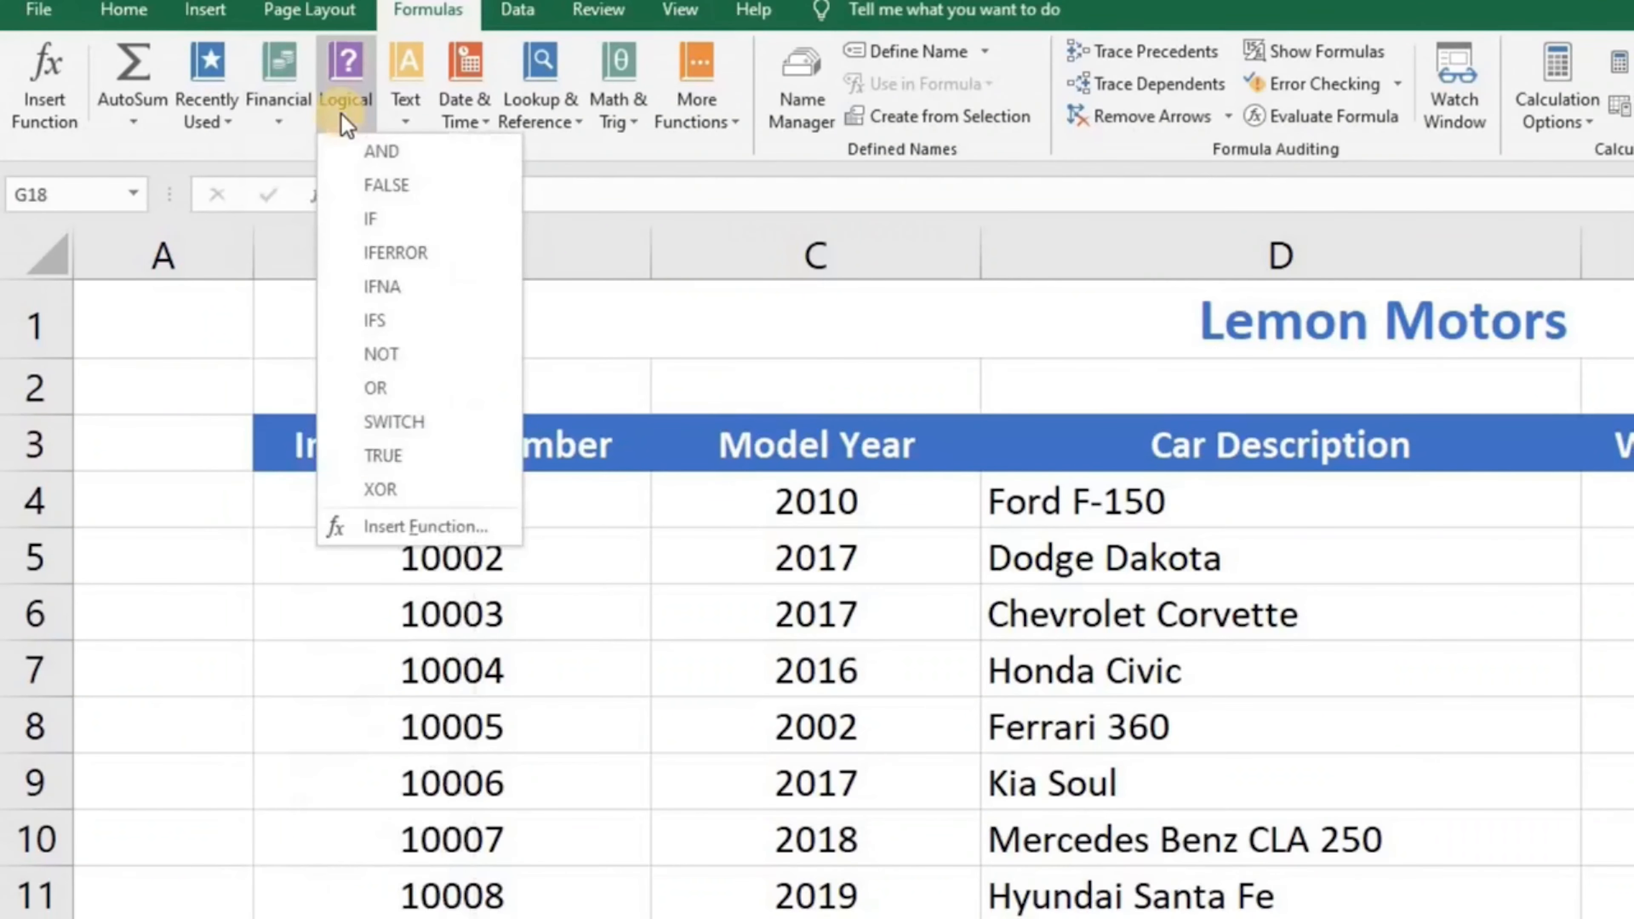
pyautogui.click(463, 114)
pyautogui.click(280, 114)
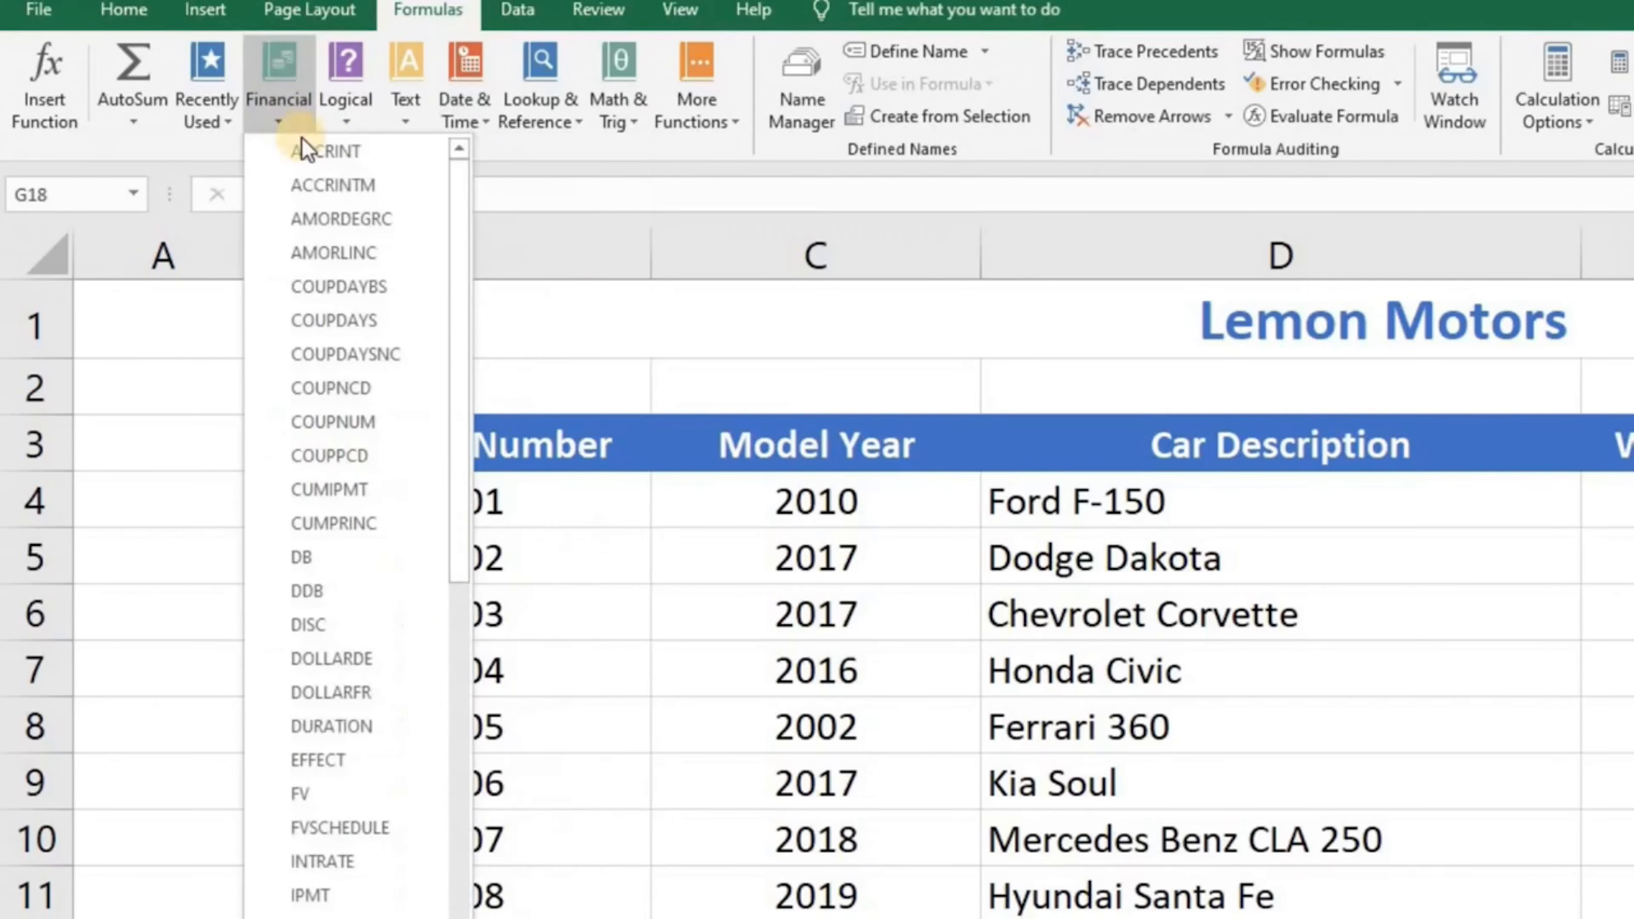
pyautogui.moveTo(320, 158)
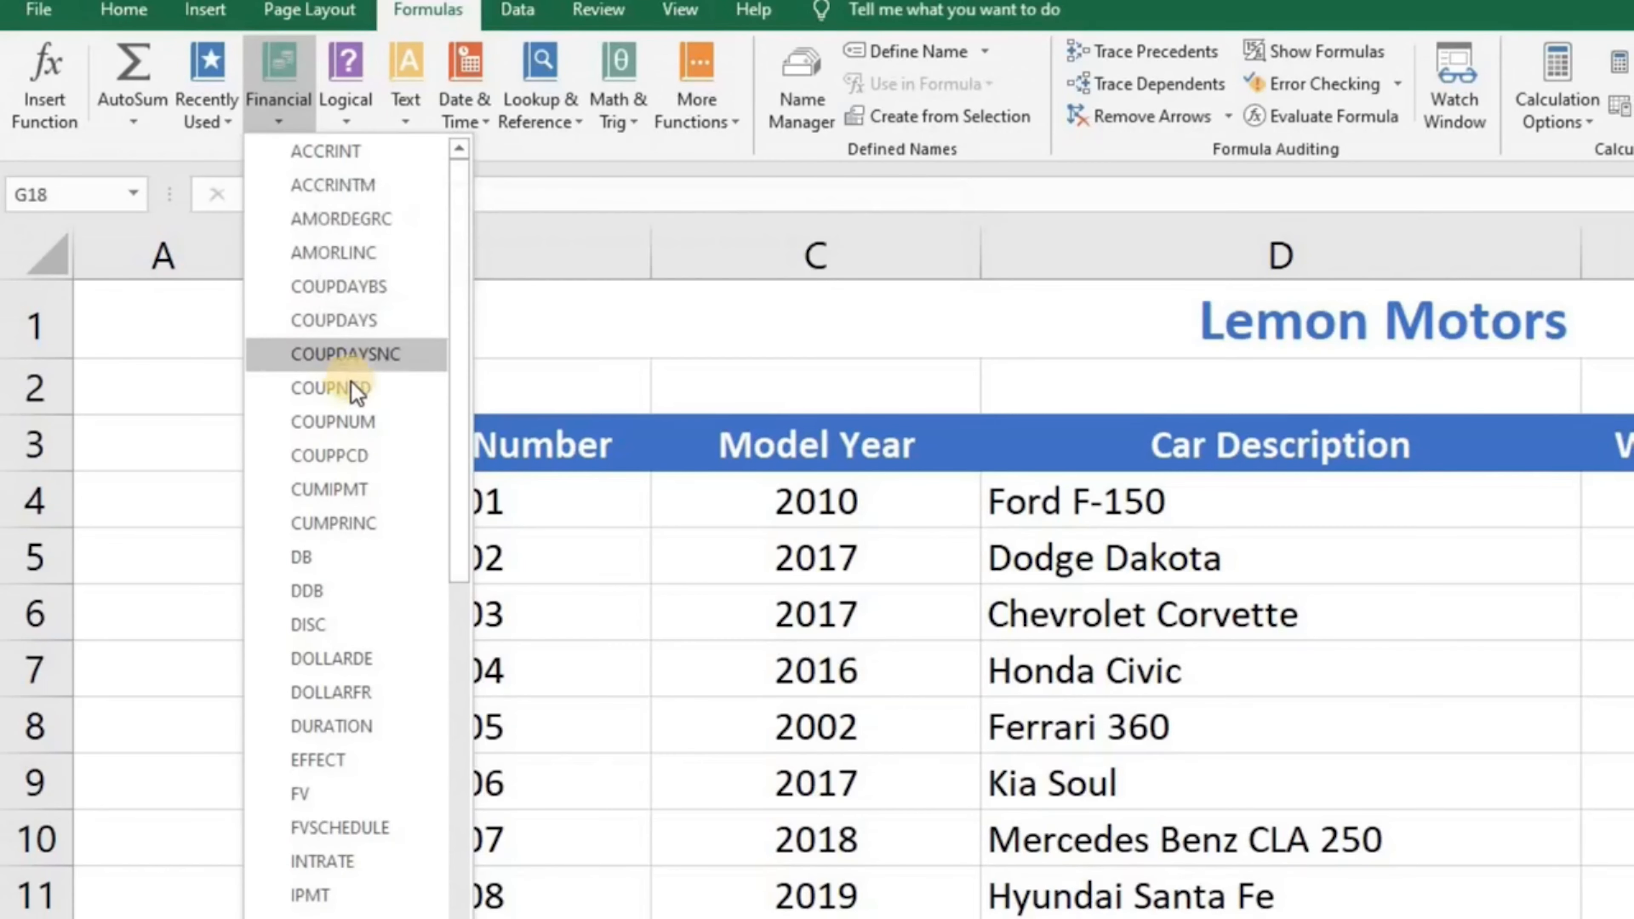
pyautogui.moveTo(356, 390)
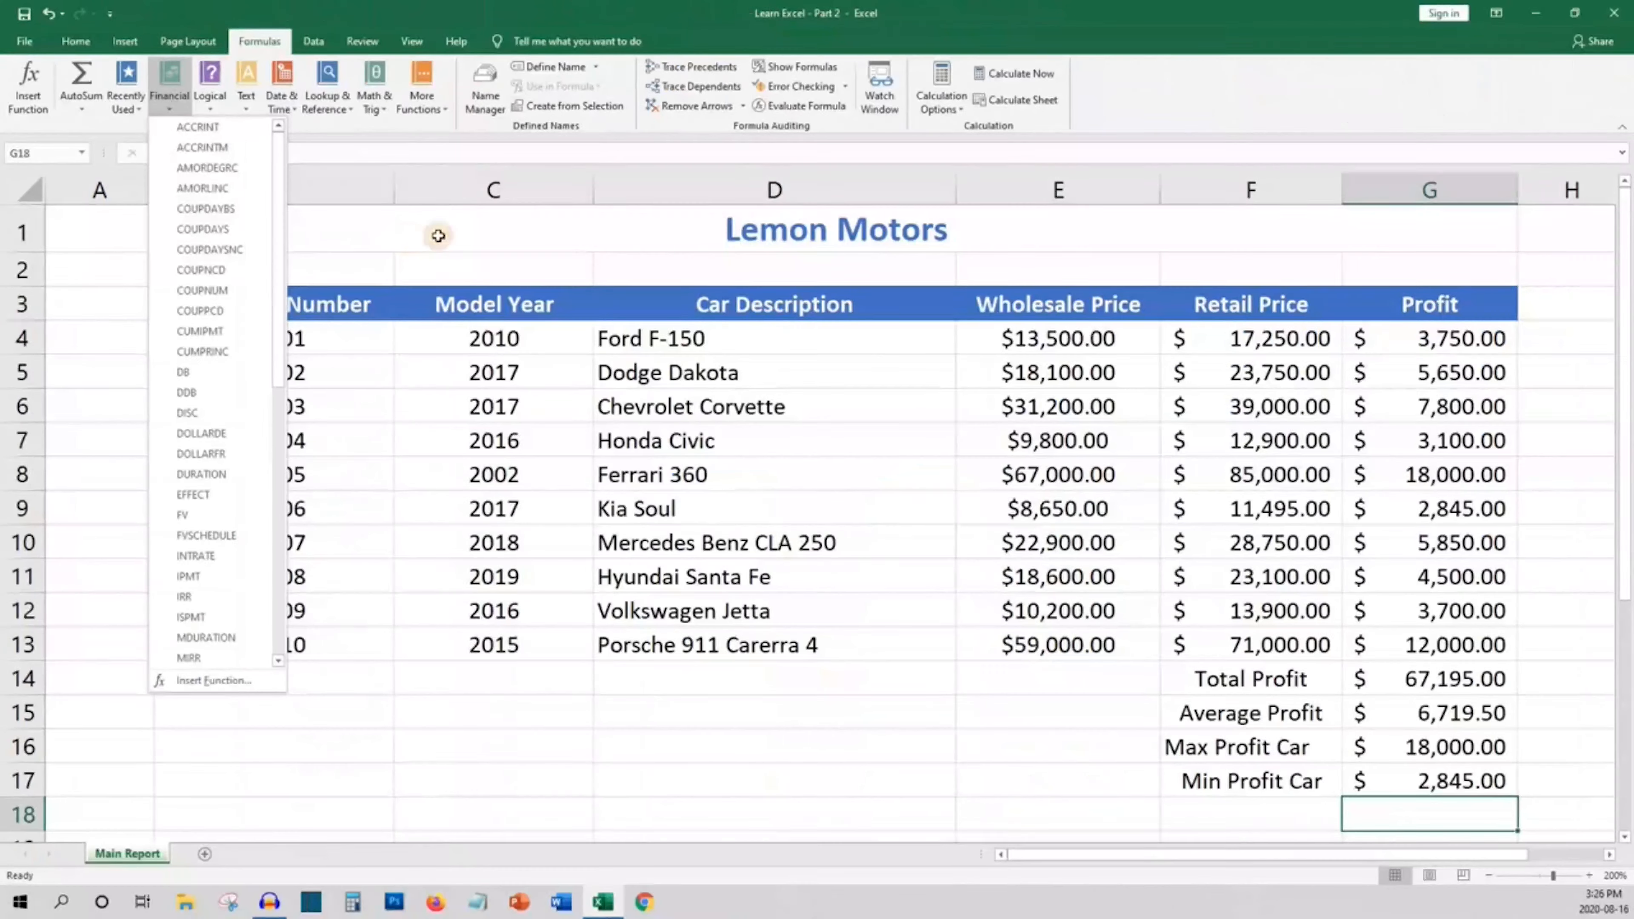
pyautogui.click(722, 333)
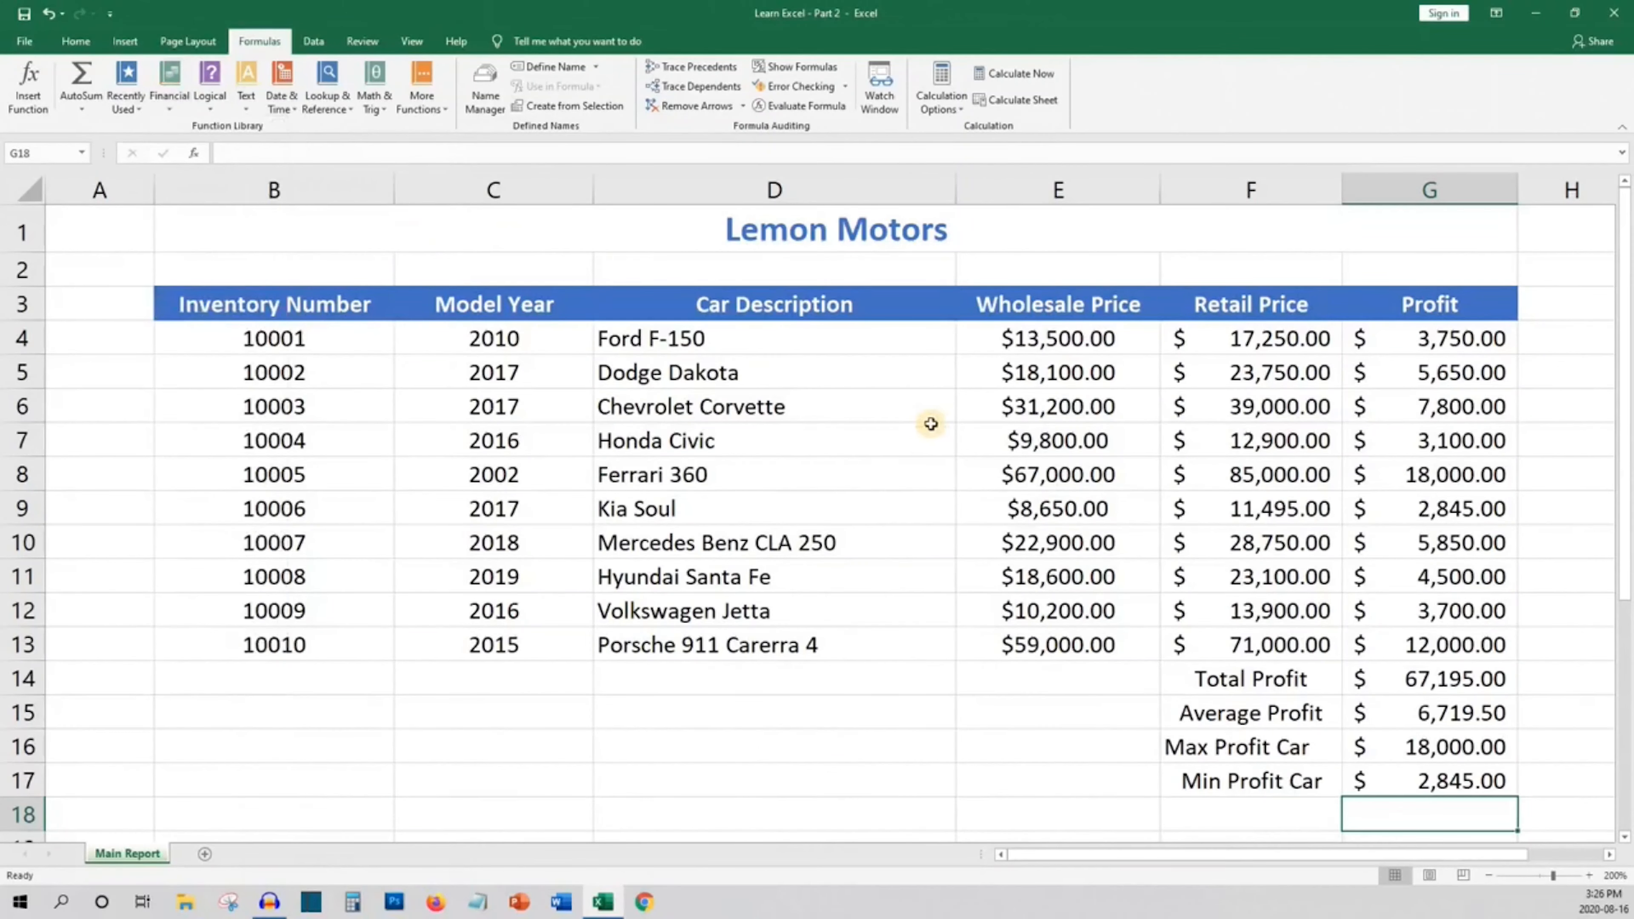
pyautogui.click(1042, 465)
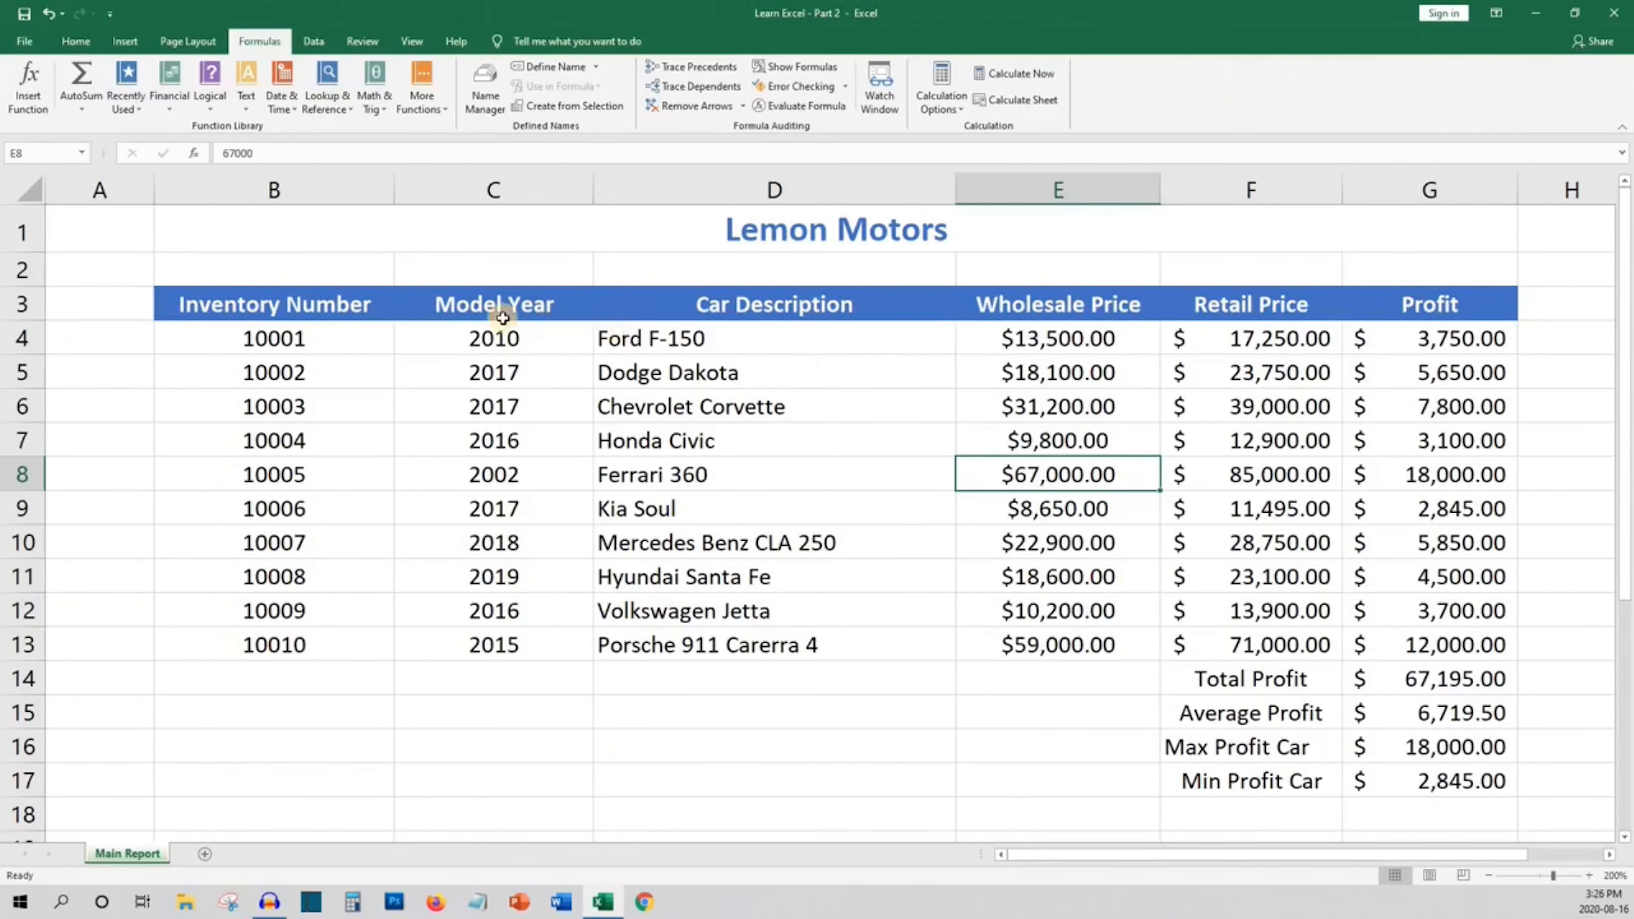
# Clear the profit summary labels and formulas in F14:G17 below the table
pyautogui.moveTo(1226, 682); pyautogui.dragTo(1368, 777)
pyautogui.press('Delete')
pyautogui.click(1011, 713)
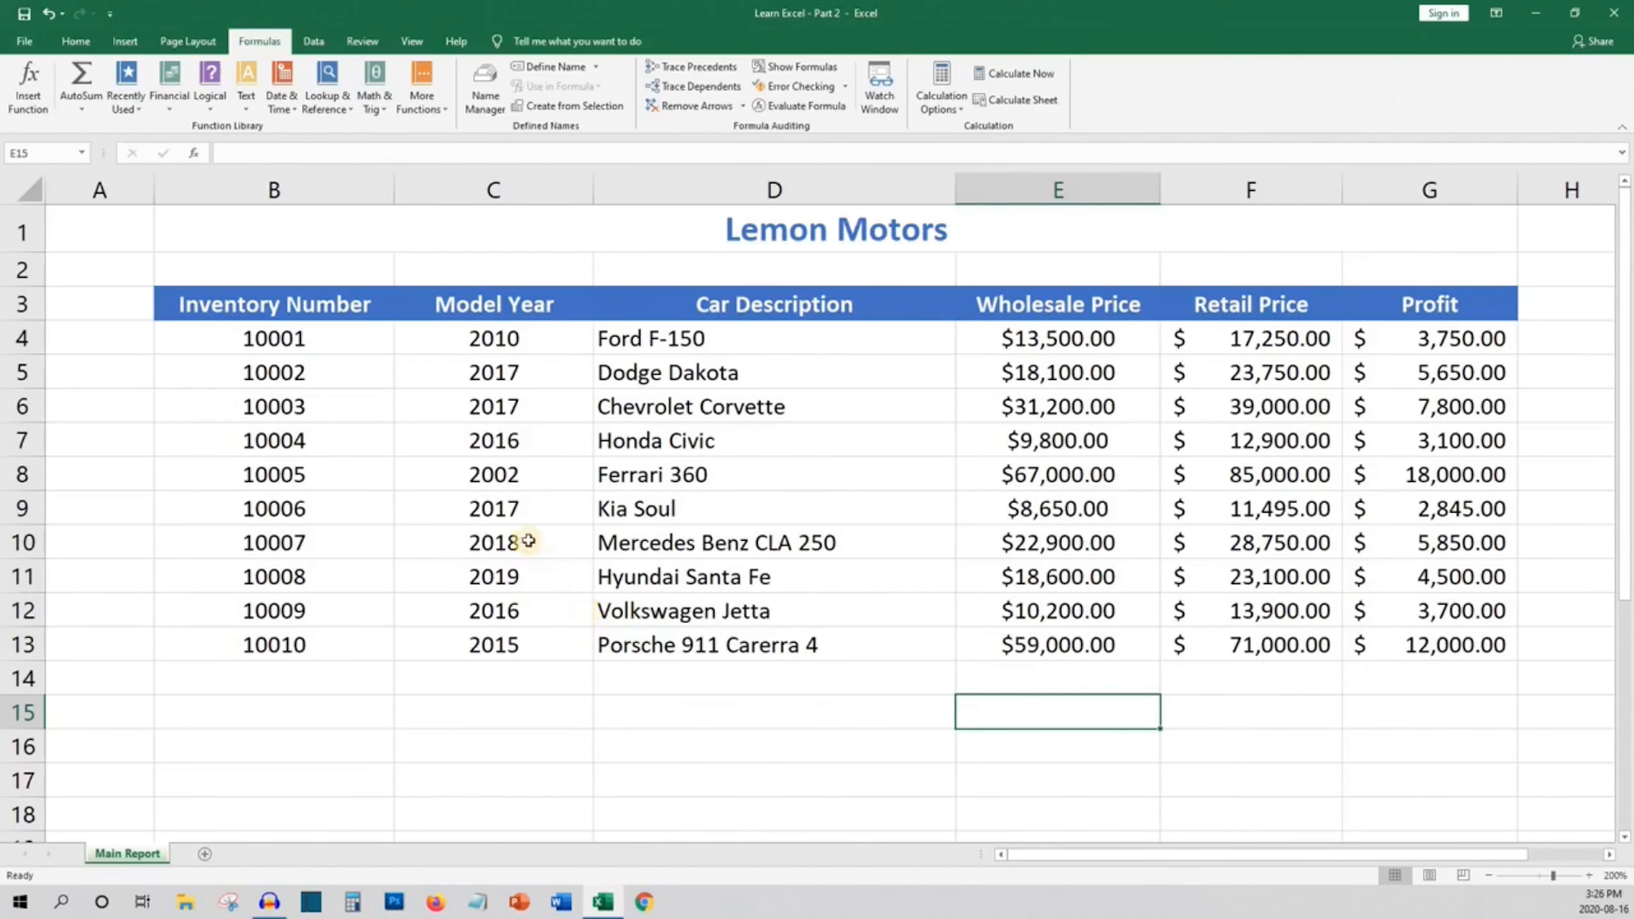
# Copy the car data in C8:G13 and paste it directly below the table, starting at C14
pyautogui.moveTo(451, 474); pyautogui.dragTo(1370, 644)
pyautogui.hotkey('ctrl', 'c')
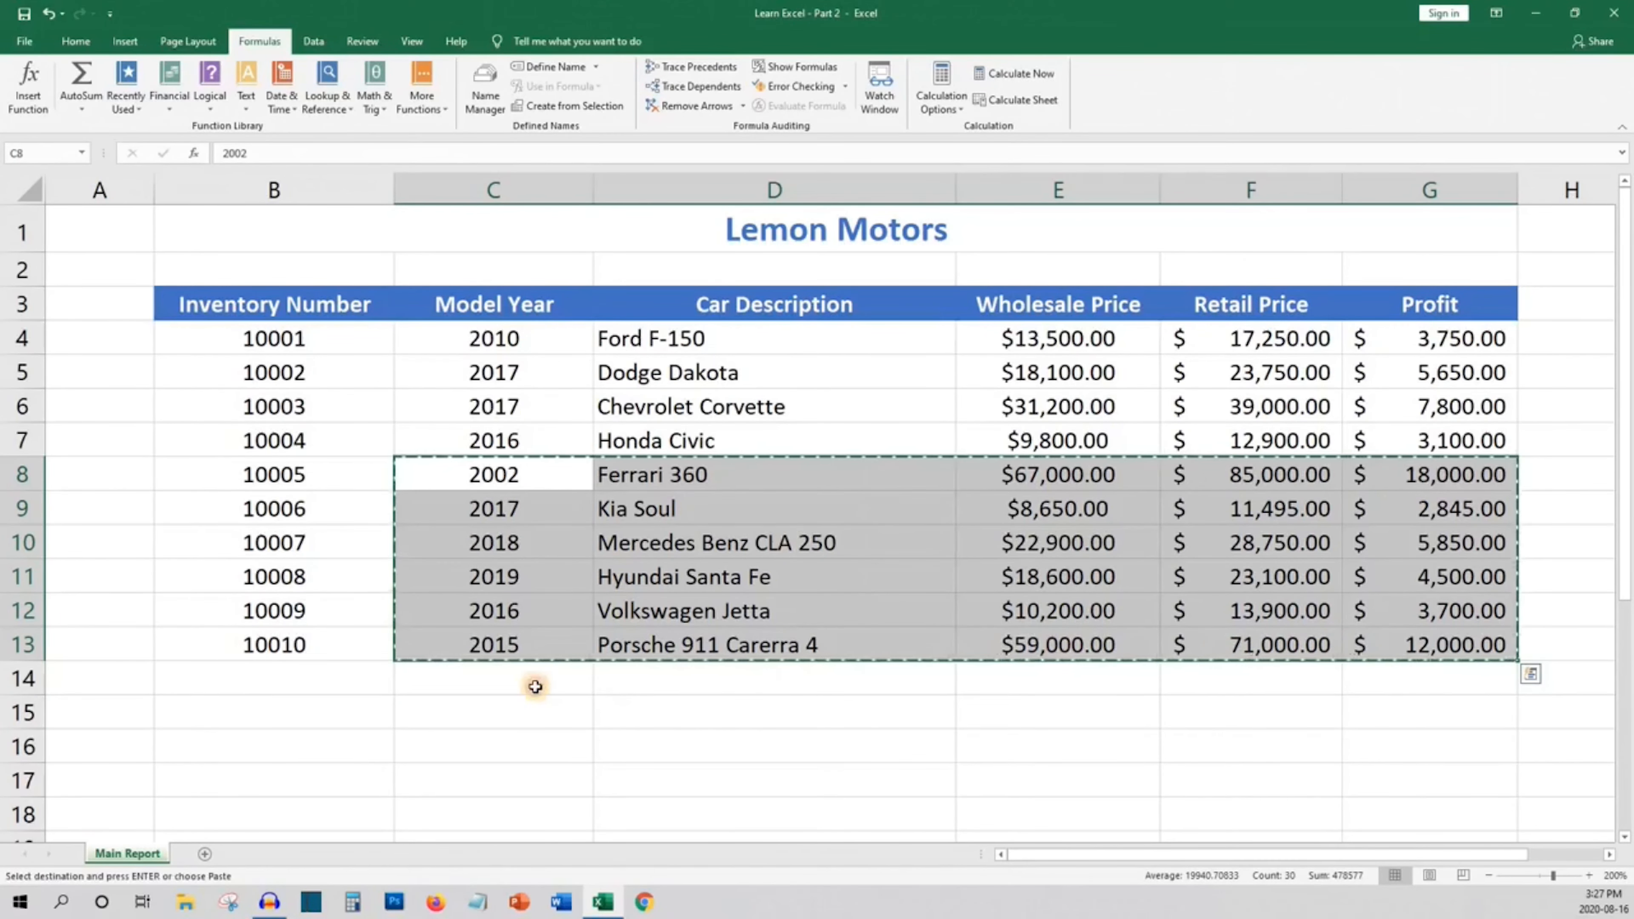
pyautogui.click(533, 683)
pyautogui.hotkey('ctrl', 'v')
pyautogui.scroll(-2, 555, 686)
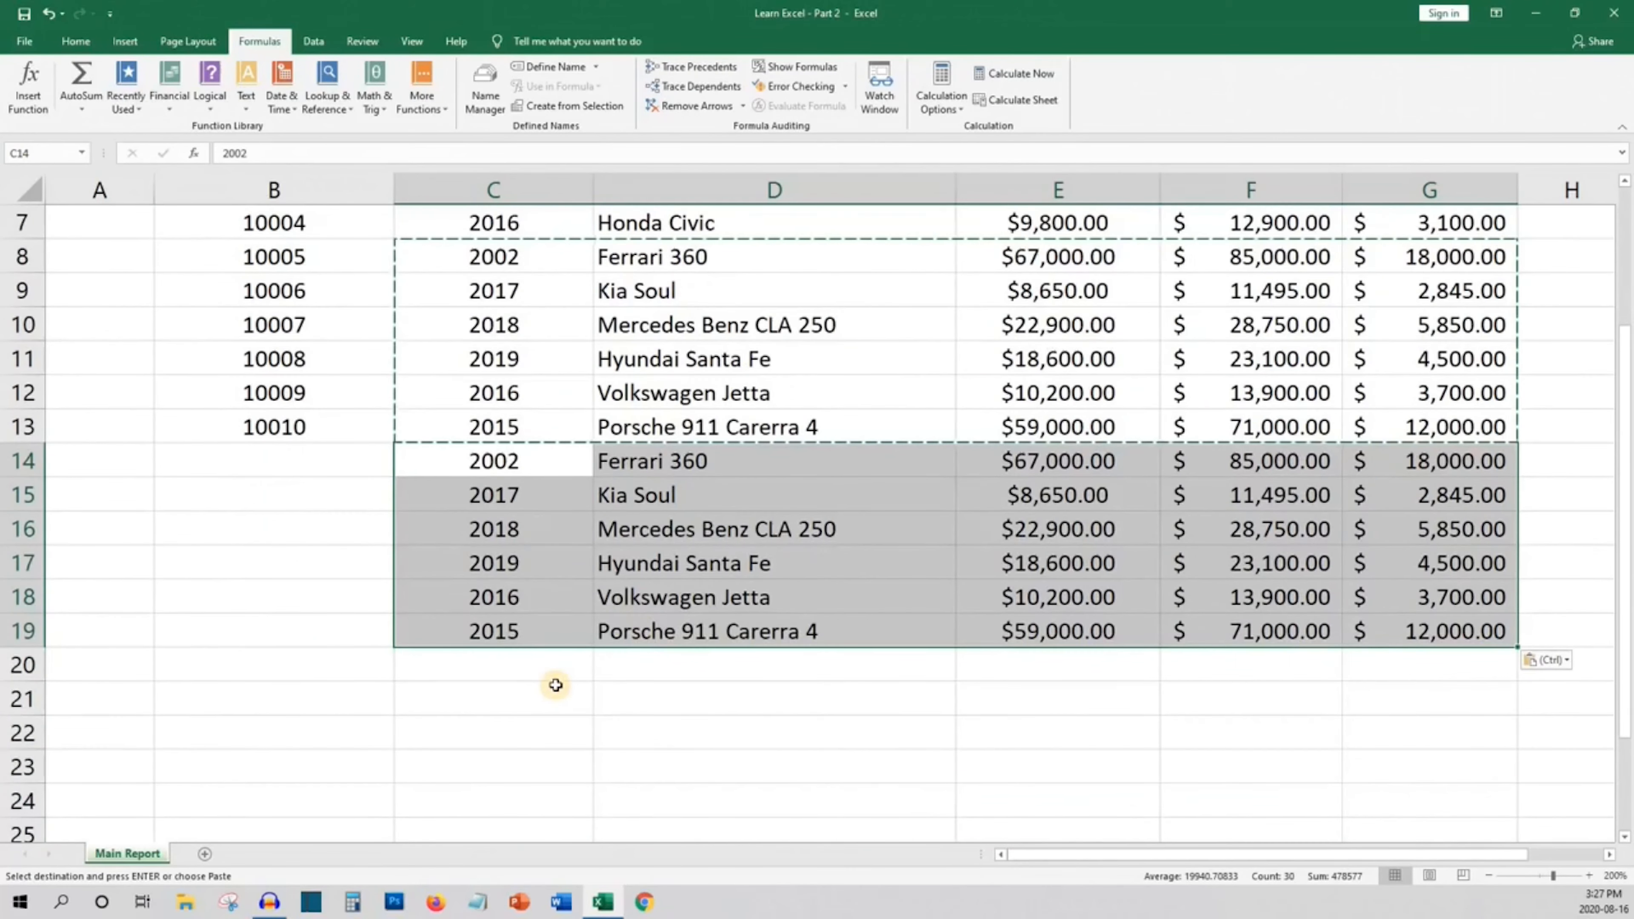
pyautogui.click(558, 639)
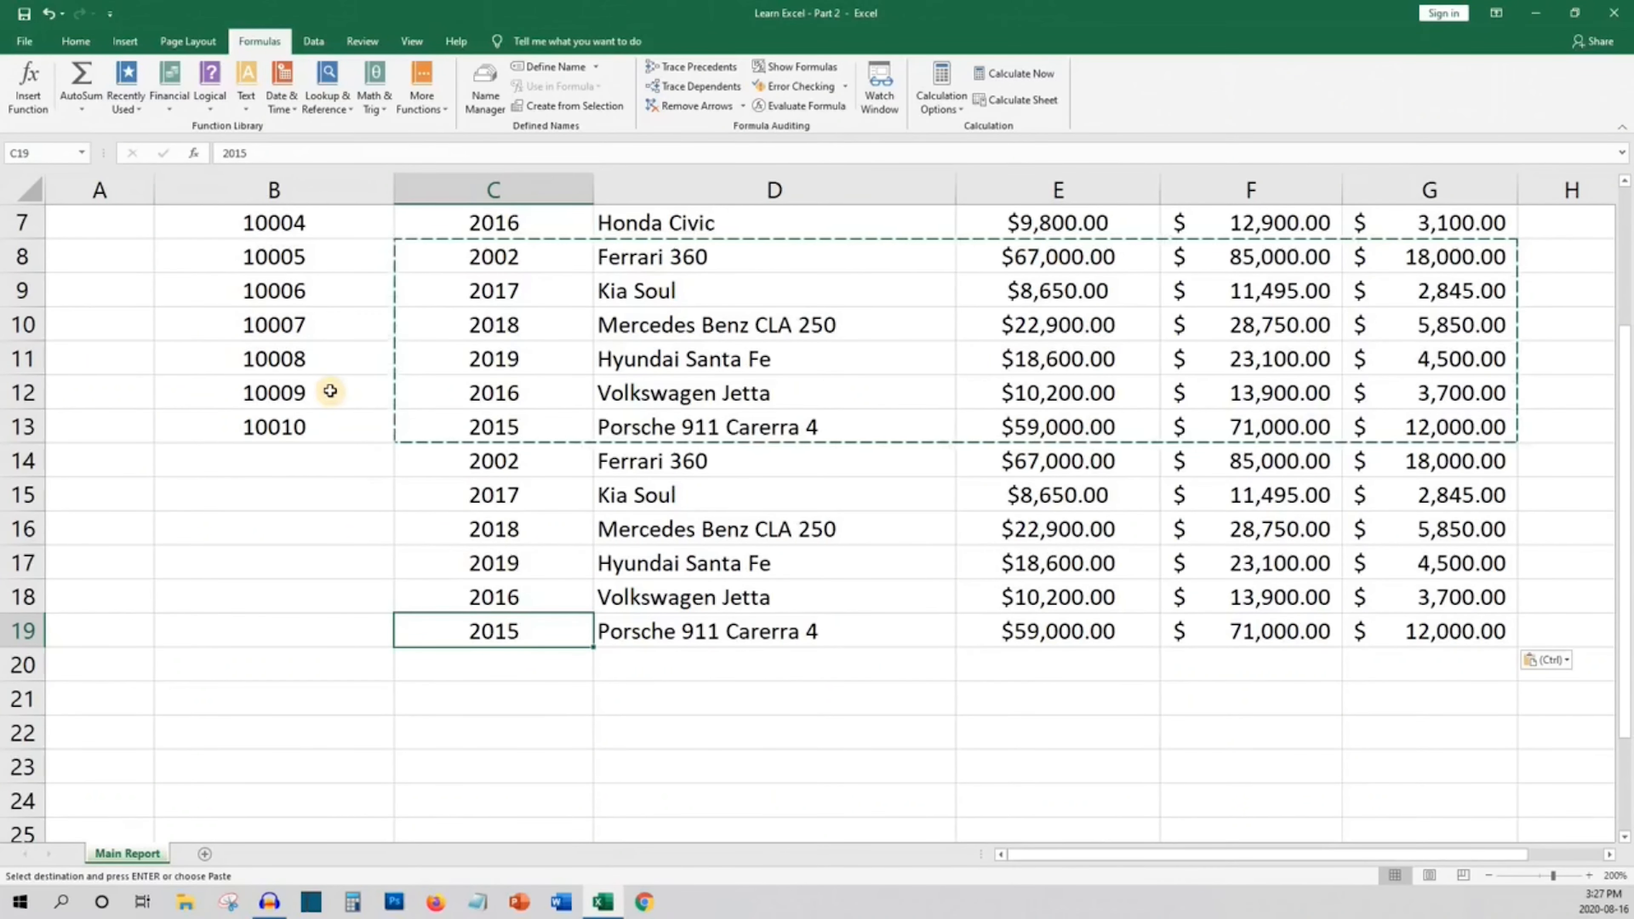
# Continue the inventory number series from B12:B13 down to B19 with AutoFill
pyautogui.moveTo(330, 402); pyautogui.dragTo(331, 423)
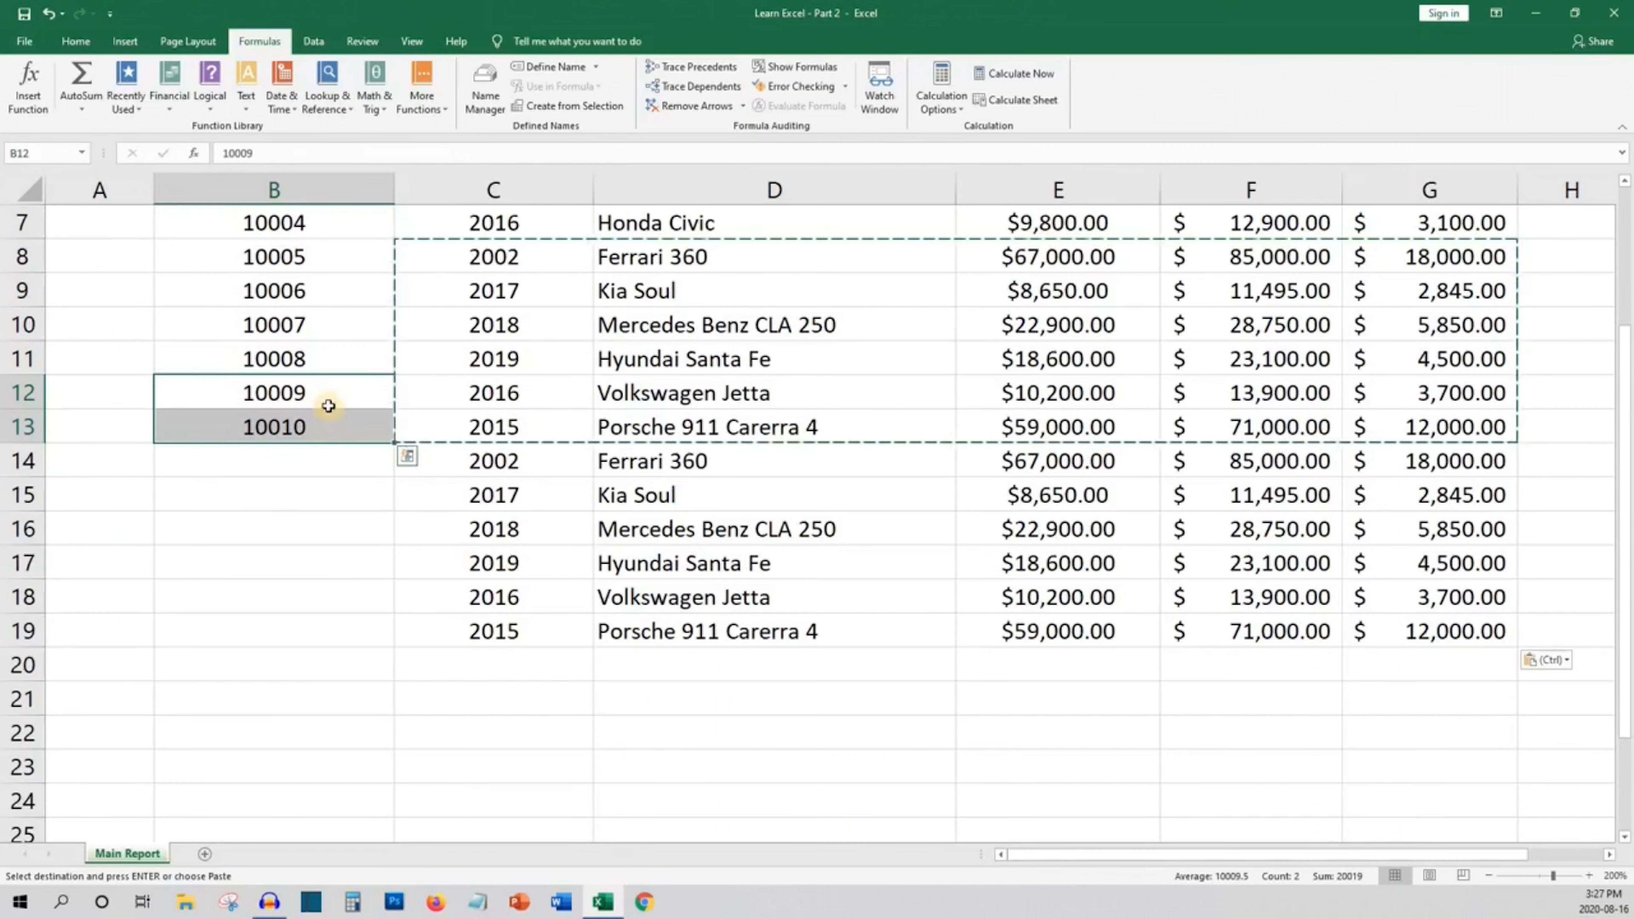
pyautogui.click(322, 416)
pyautogui.moveTo(321, 390); pyautogui.dragTo(320, 424)
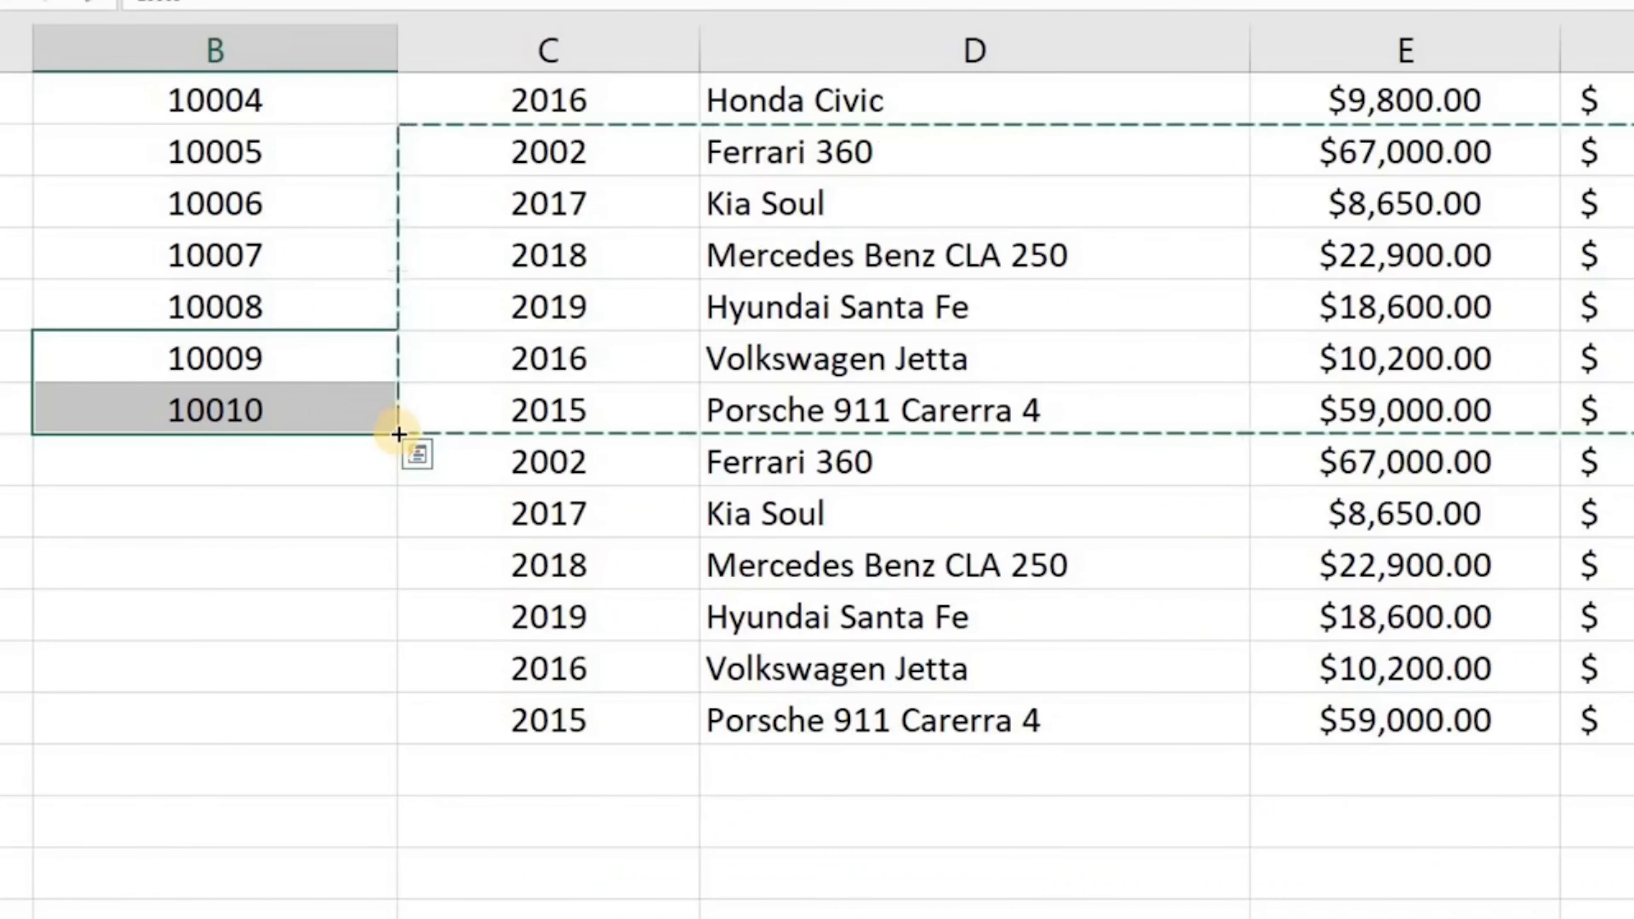
pyautogui.moveTo(399, 434); pyautogui.dragTo(397, 727)
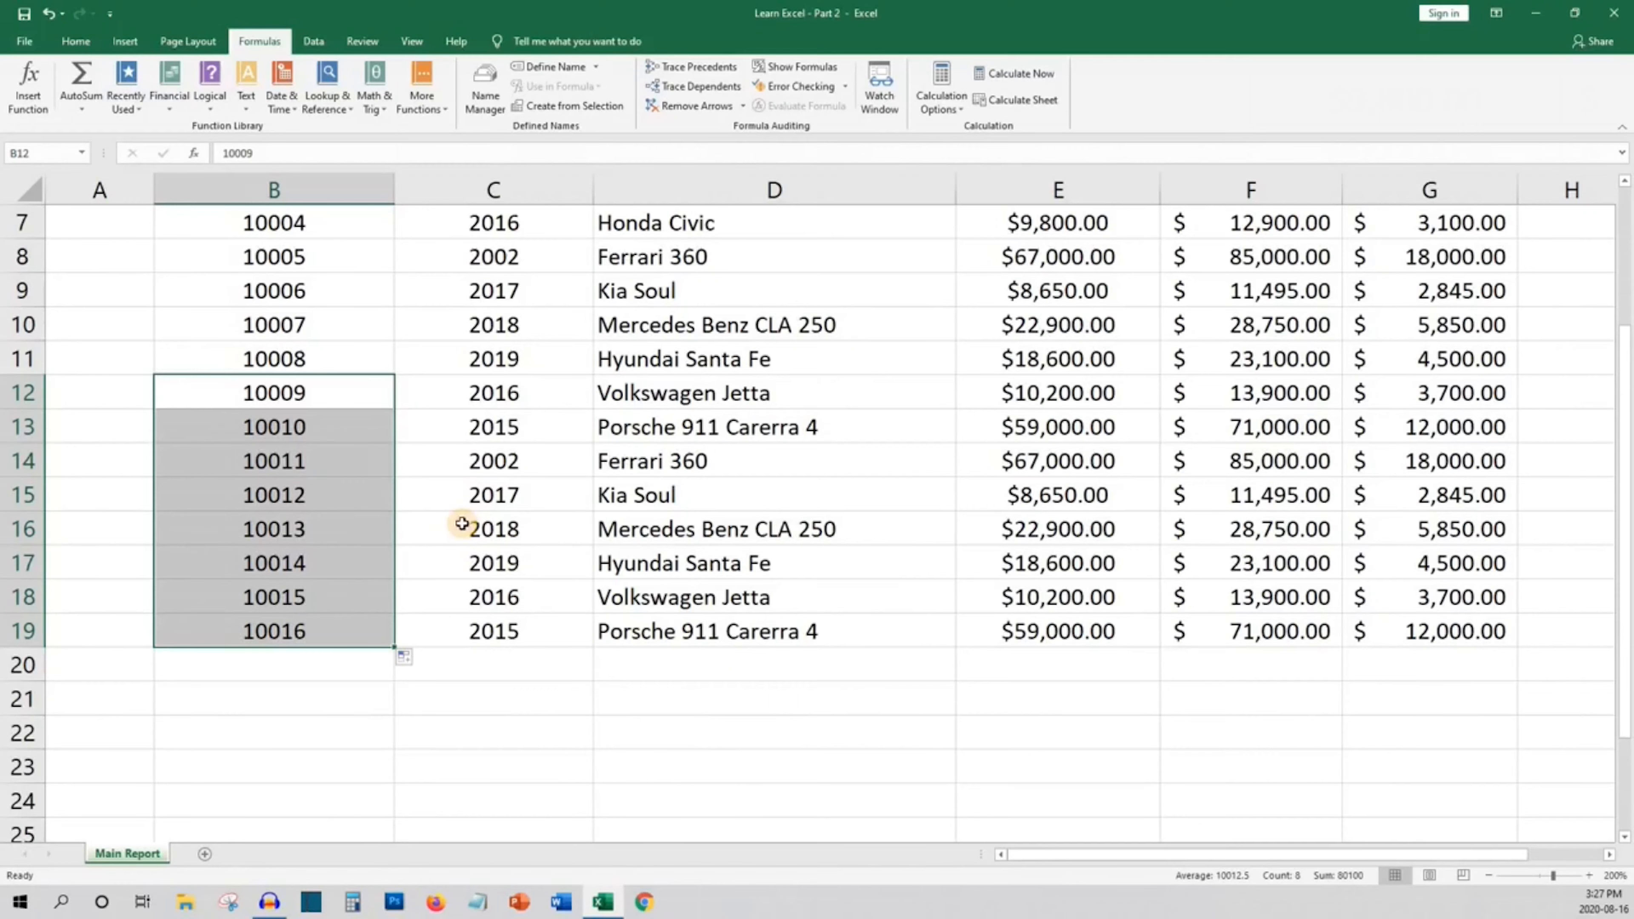
pyautogui.click(462, 524)
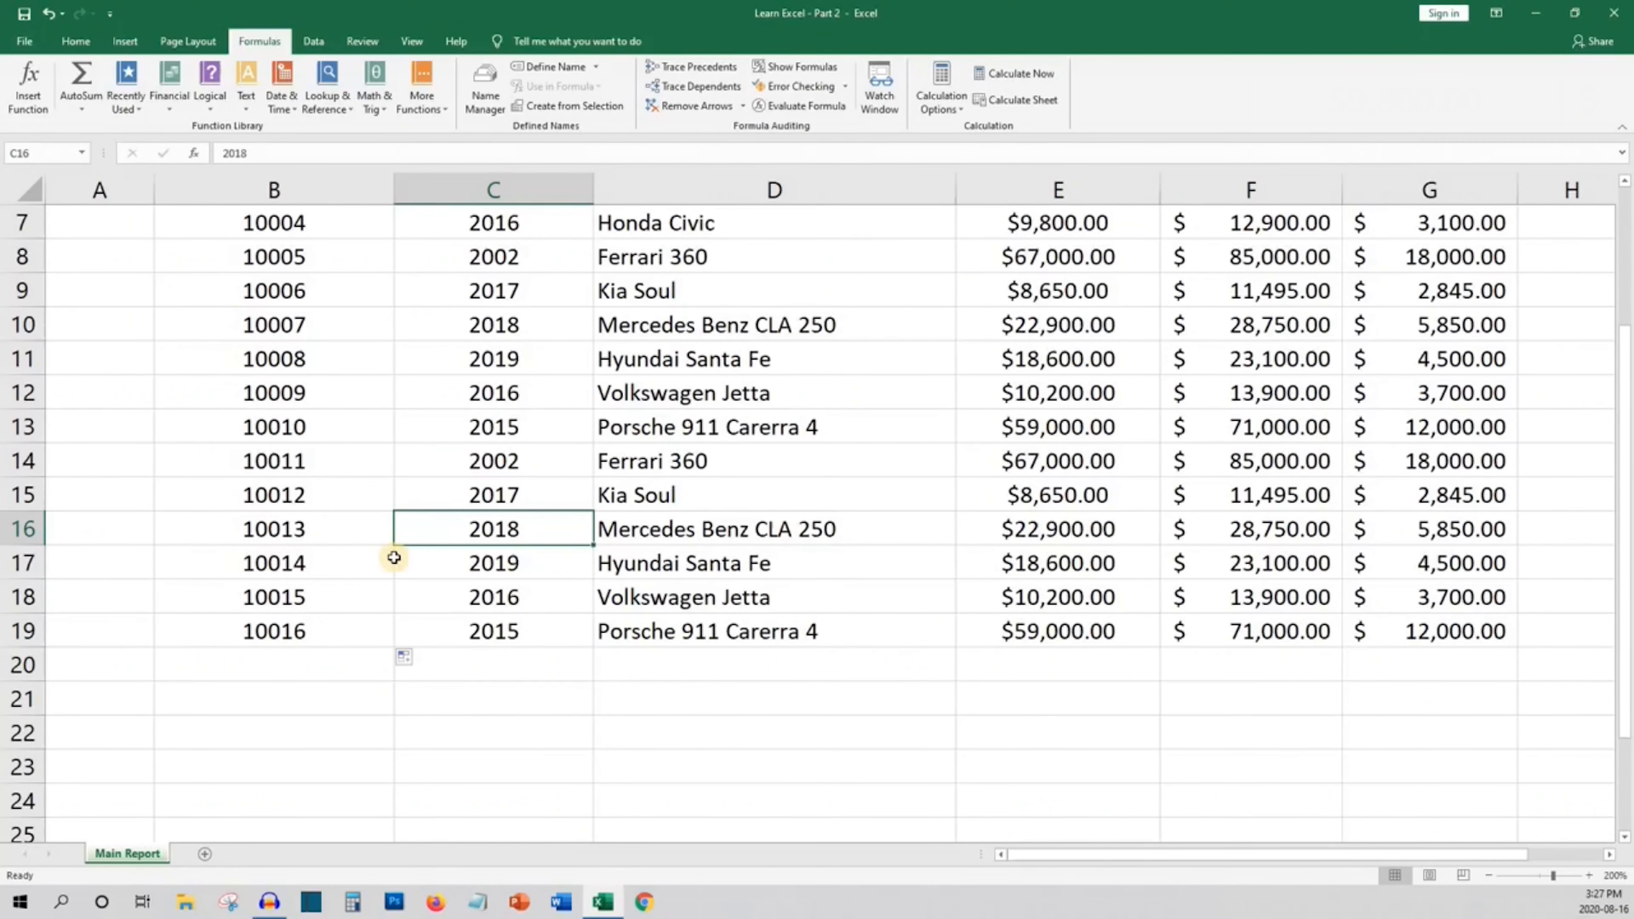
pyautogui.scroll(2, 394, 555)
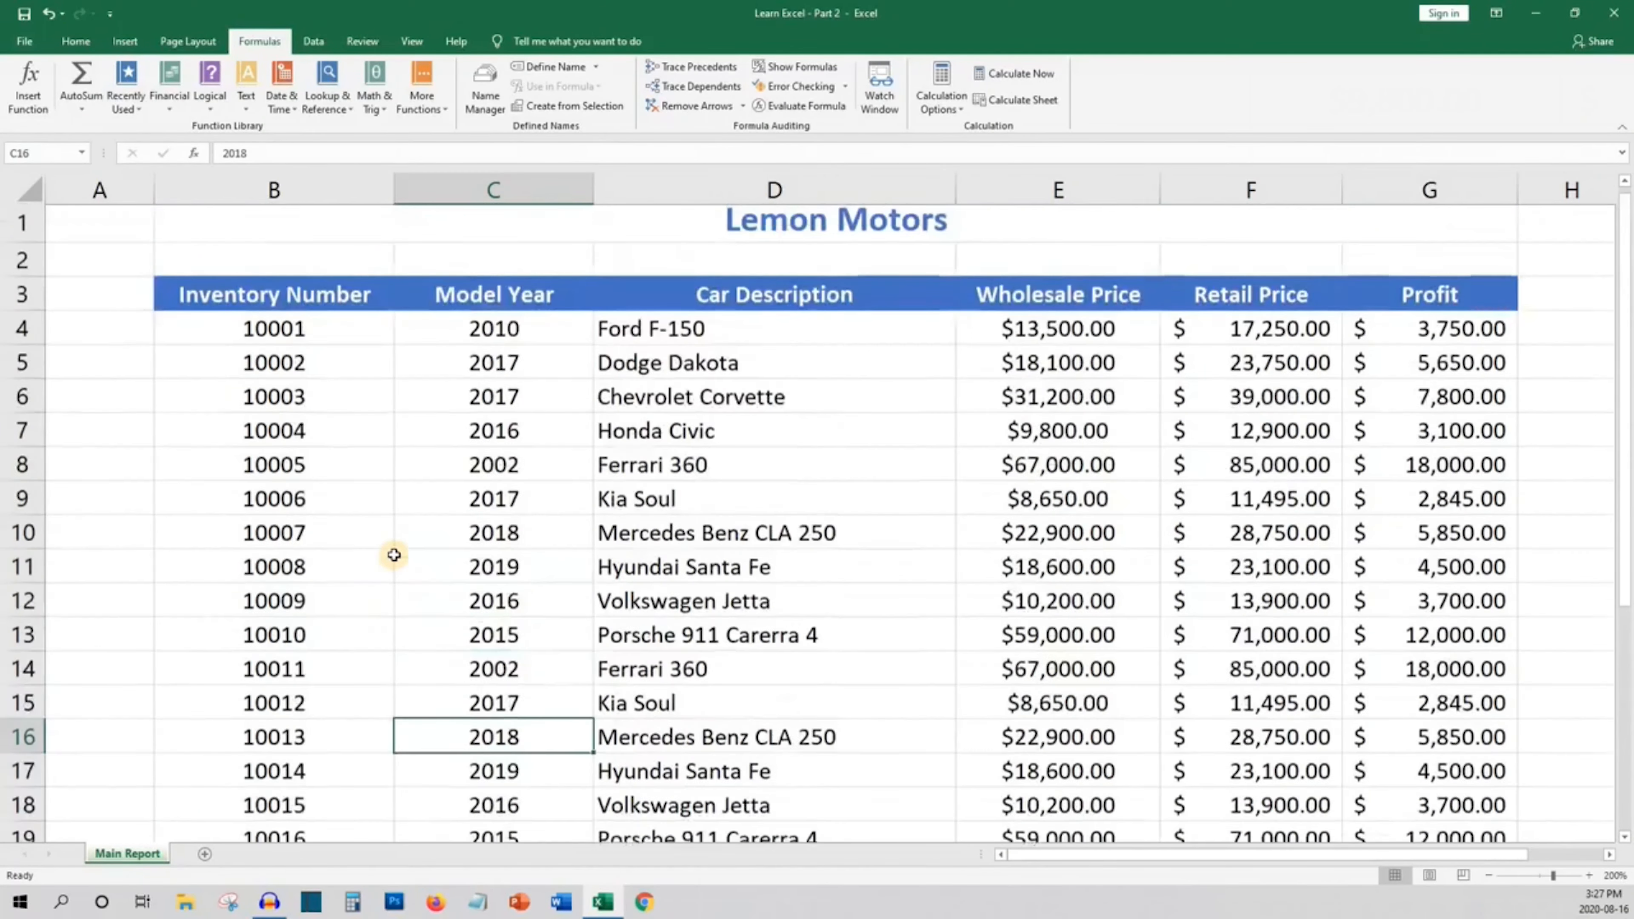
pyautogui.scroll(-2, 393, 555)
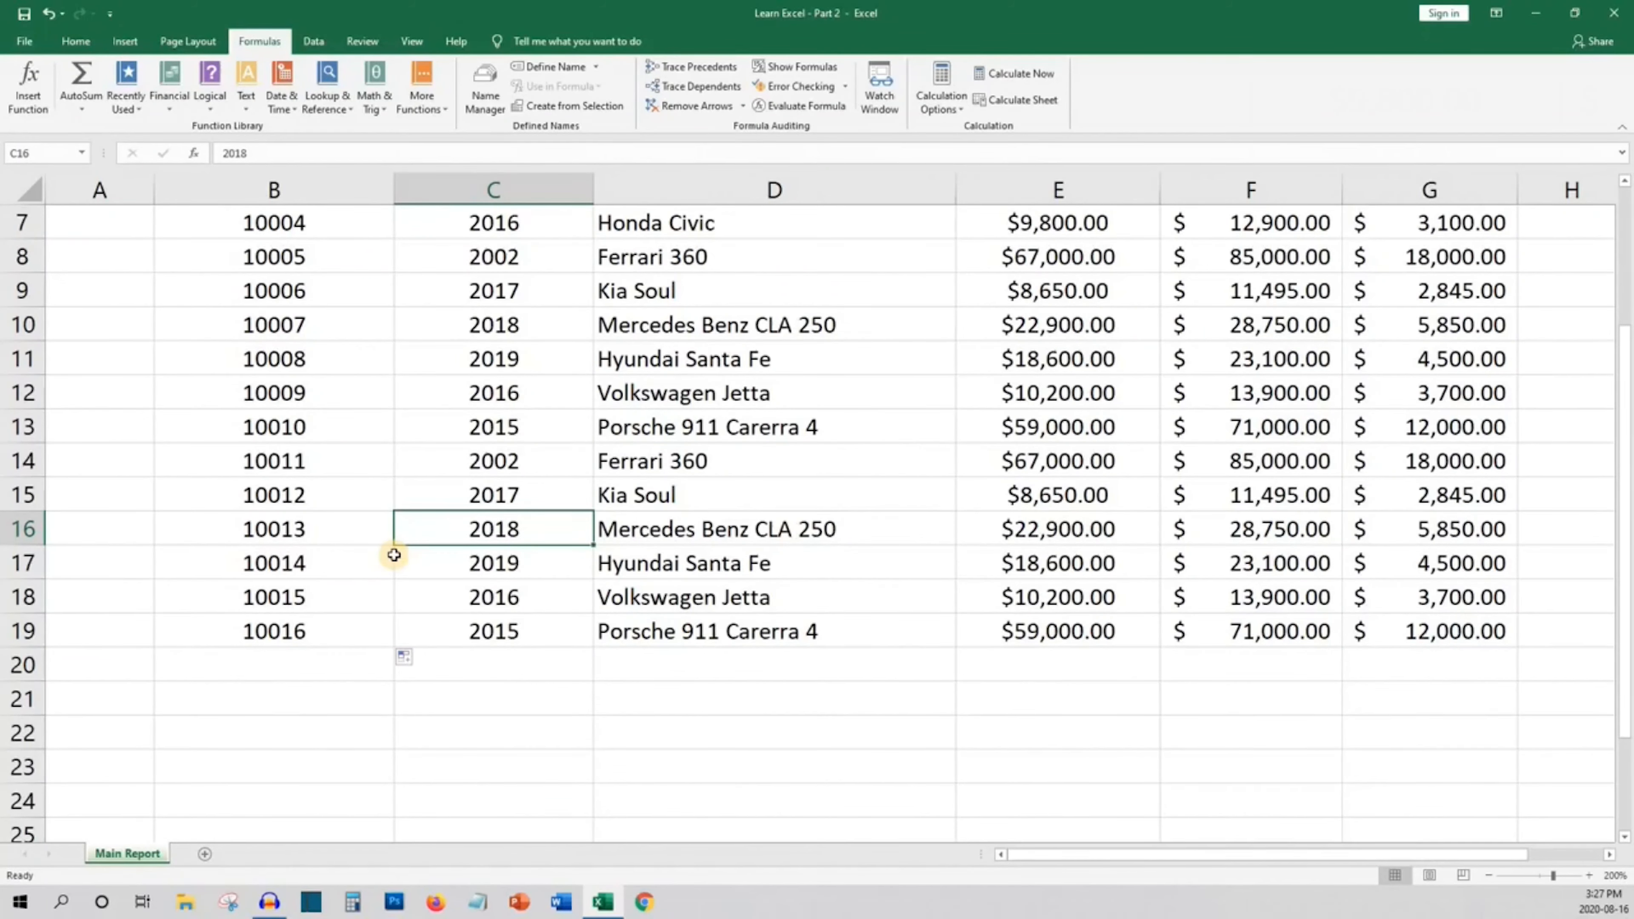
pyautogui.scroll(2, 393, 555)
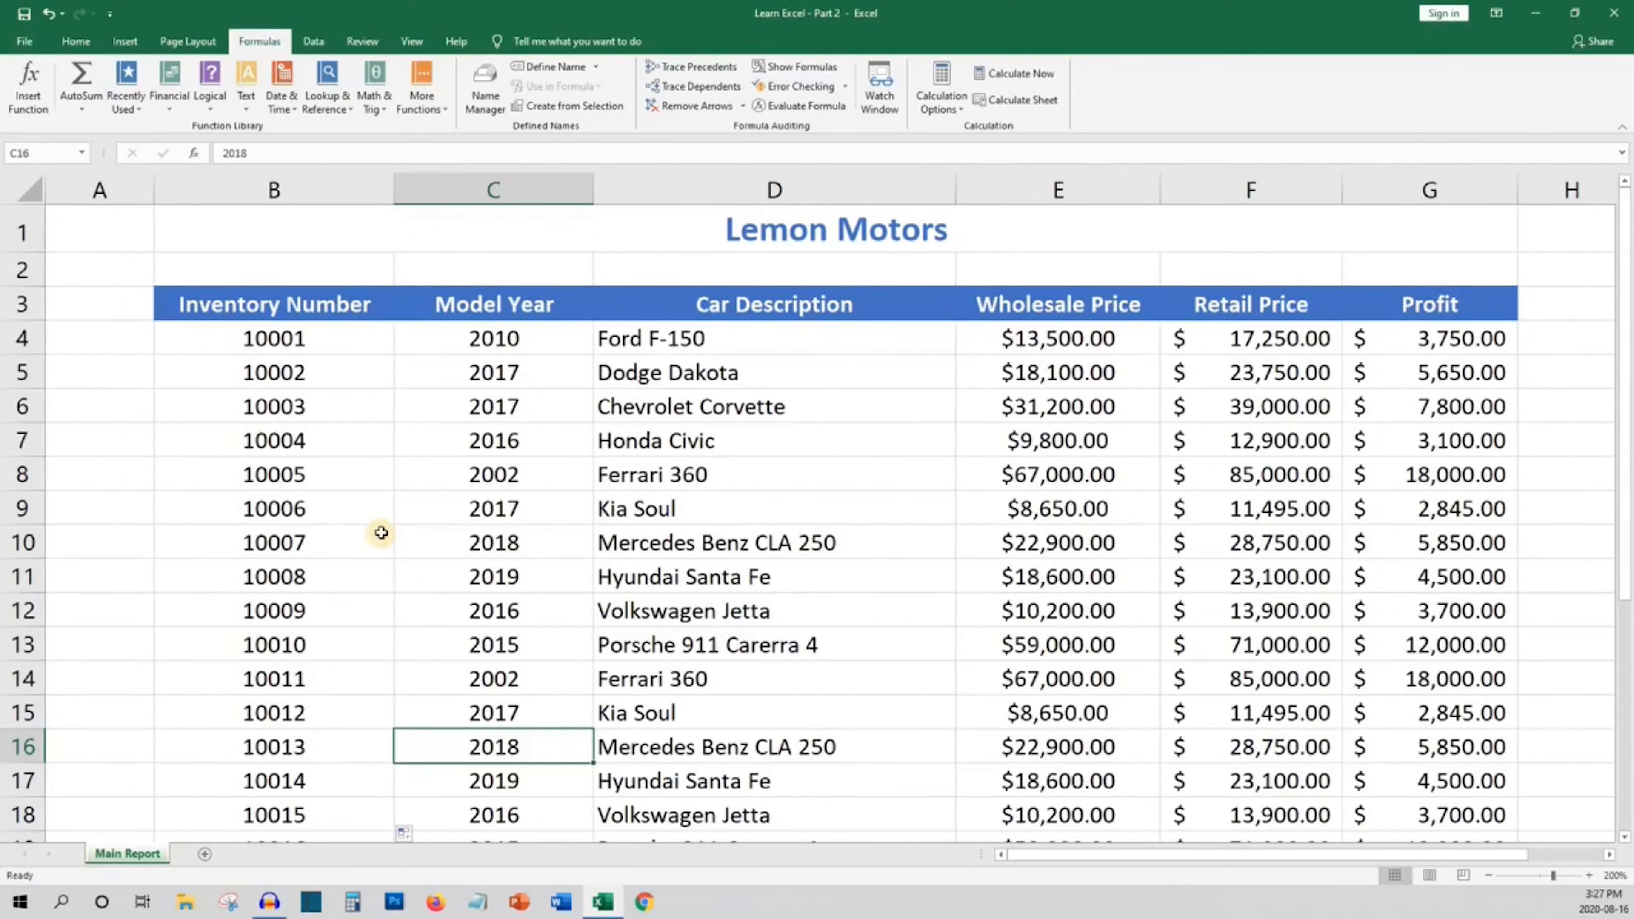
pyautogui.scroll(-1, 382, 533)
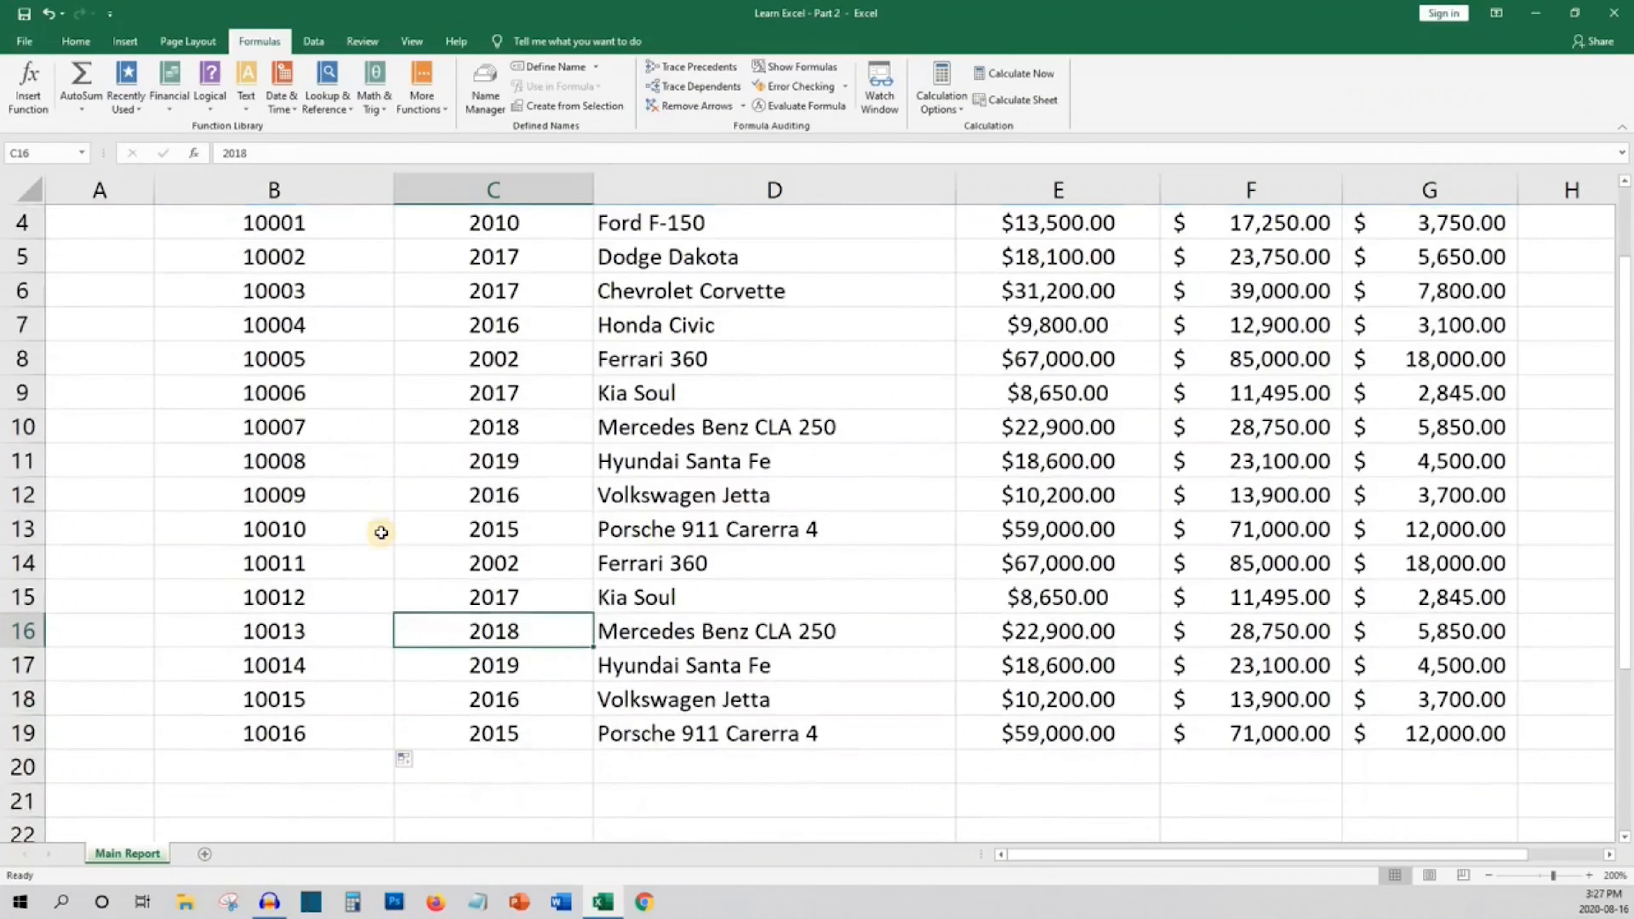
pyautogui.click(693, 777)
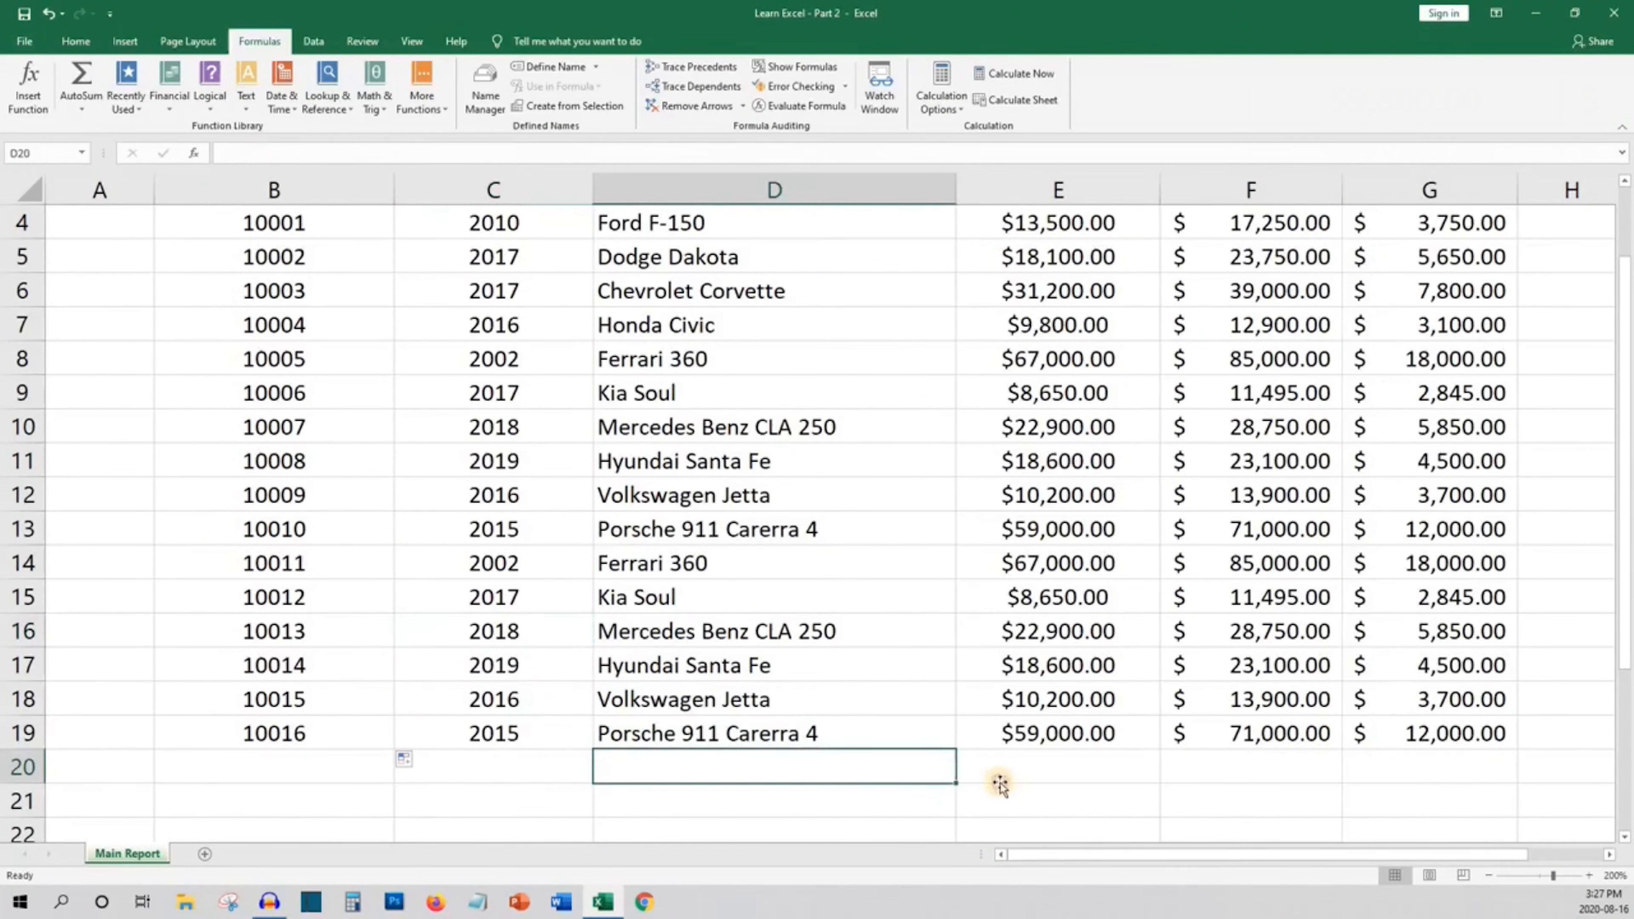
pyautogui.click(995, 781)
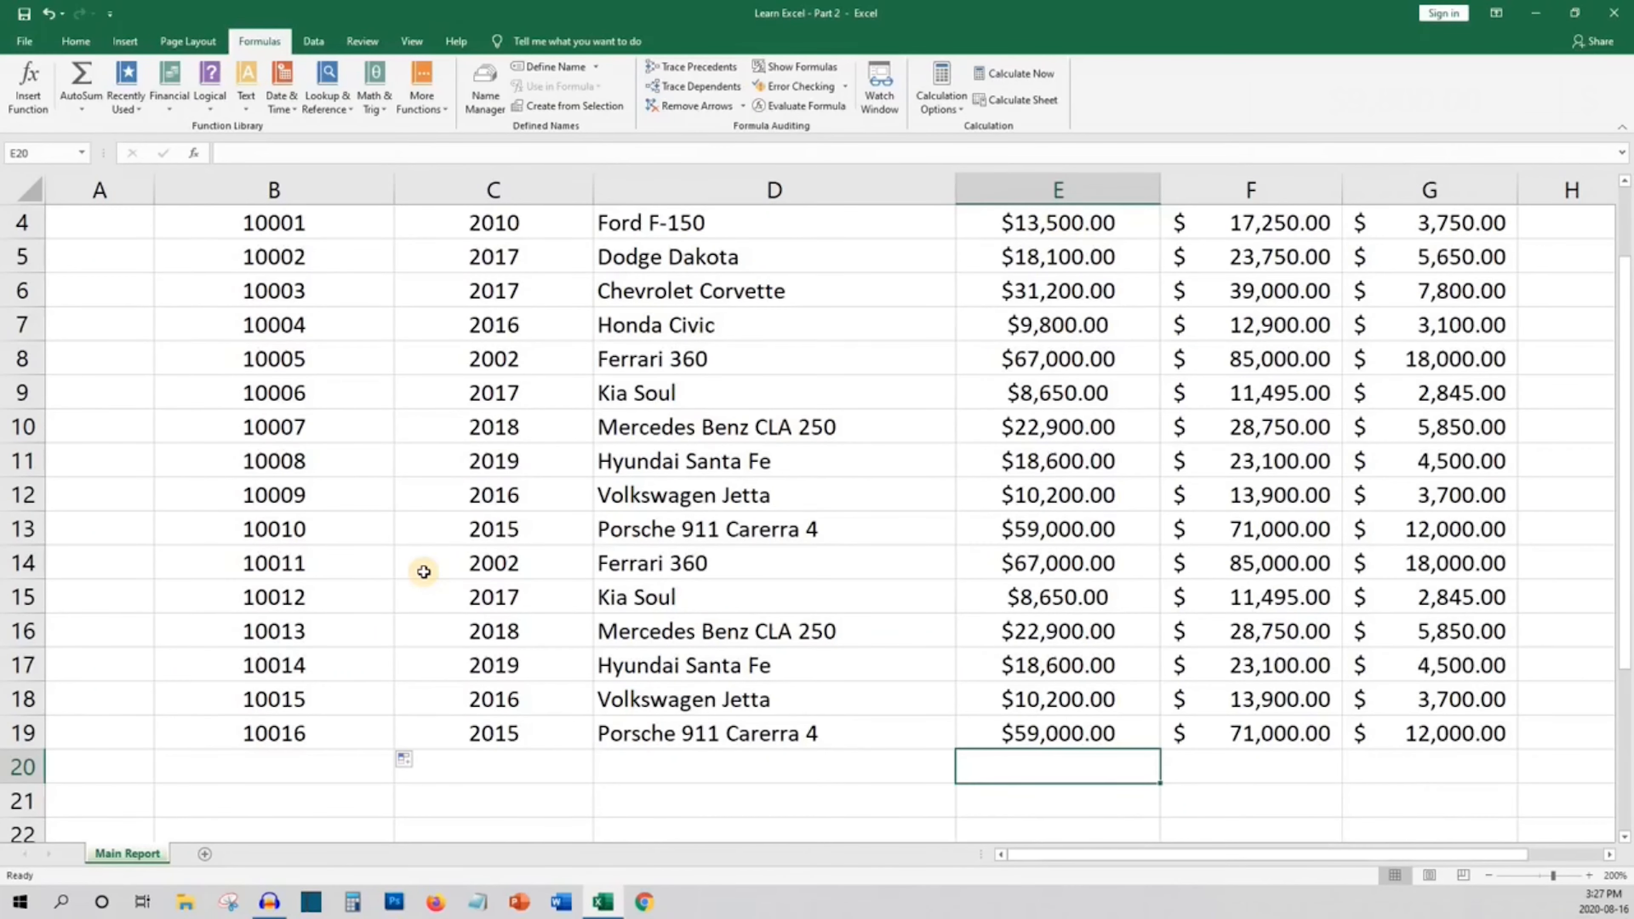
# Freeze the panes above row 4 so the title and column header rows stay in view while scrolling the inventory
pyautogui.scroll(1, 423, 571)
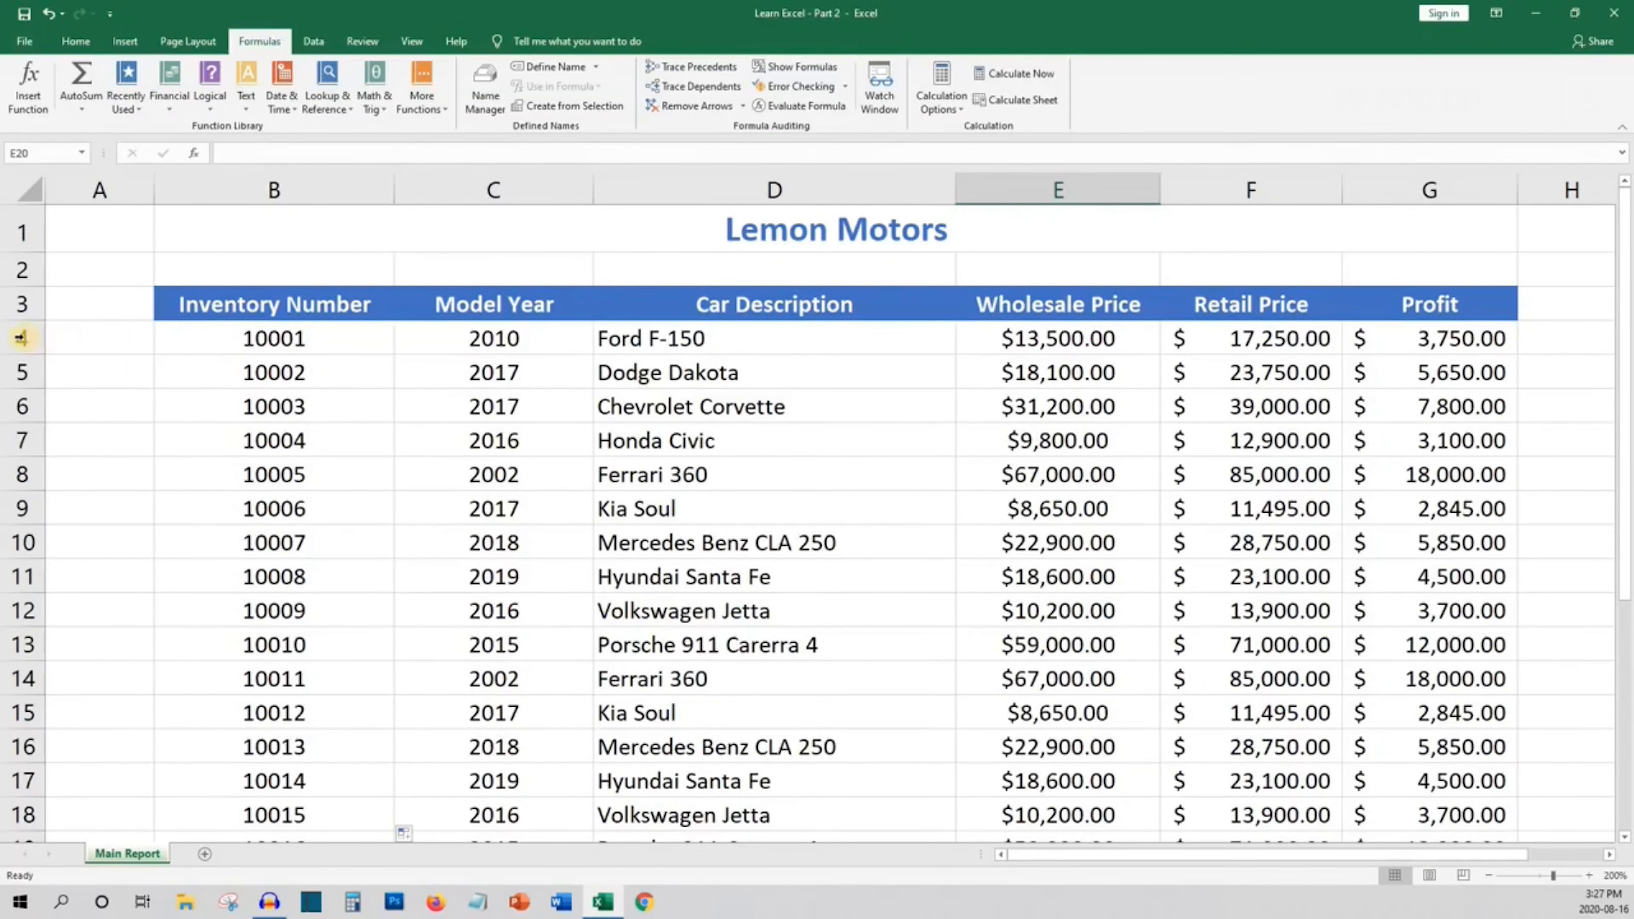
pyautogui.click(22, 337)
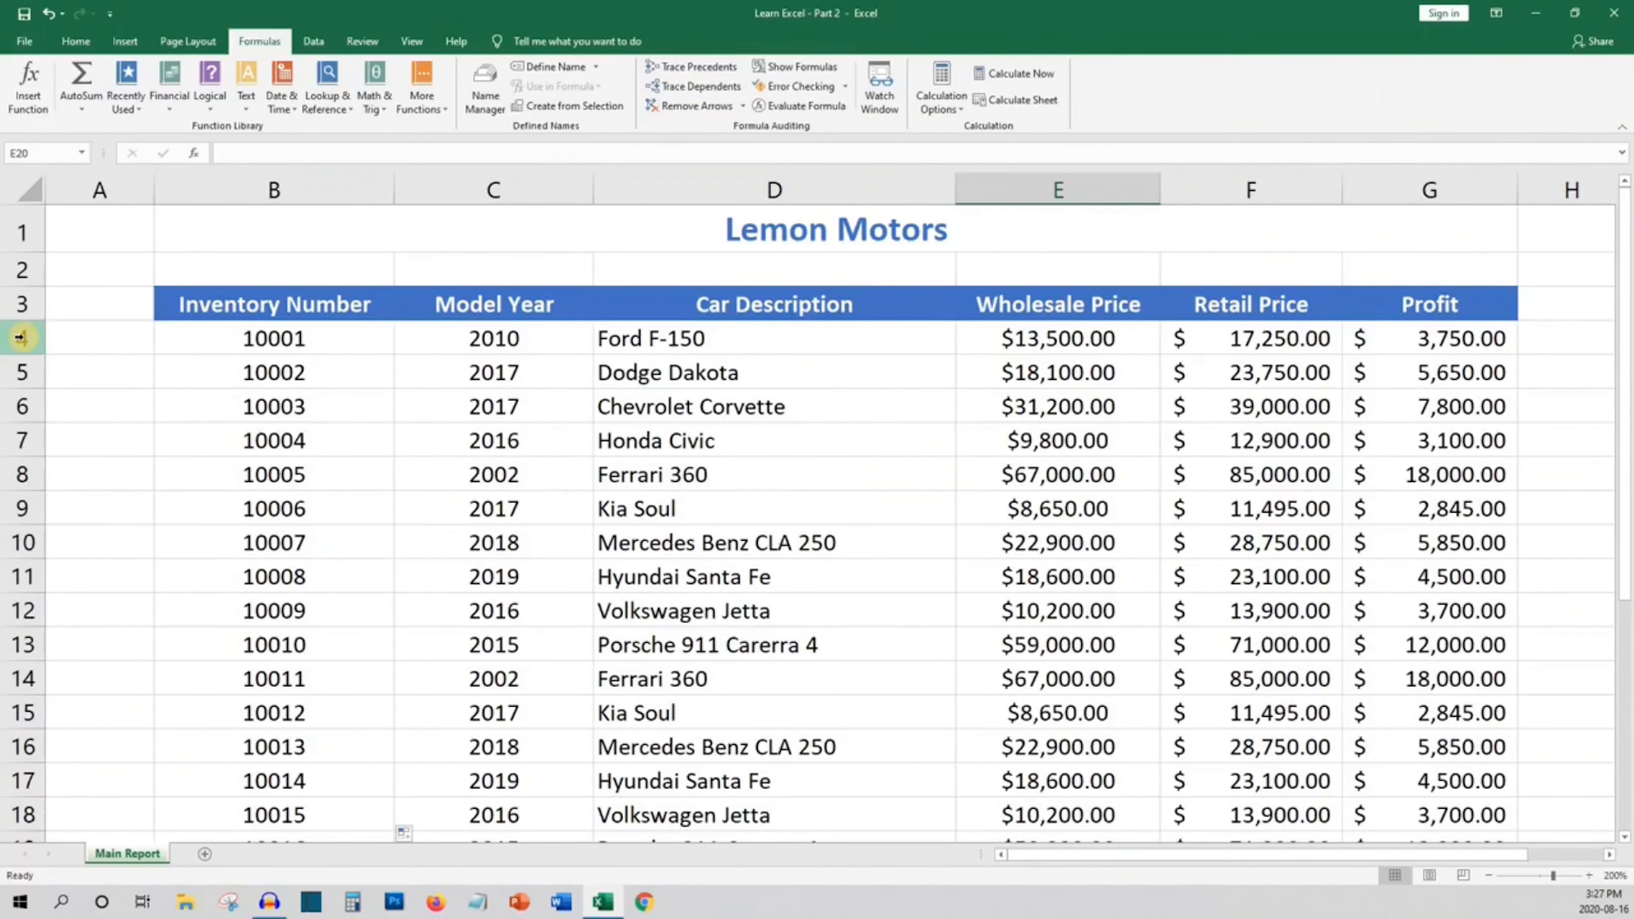
pyautogui.click(21, 337)
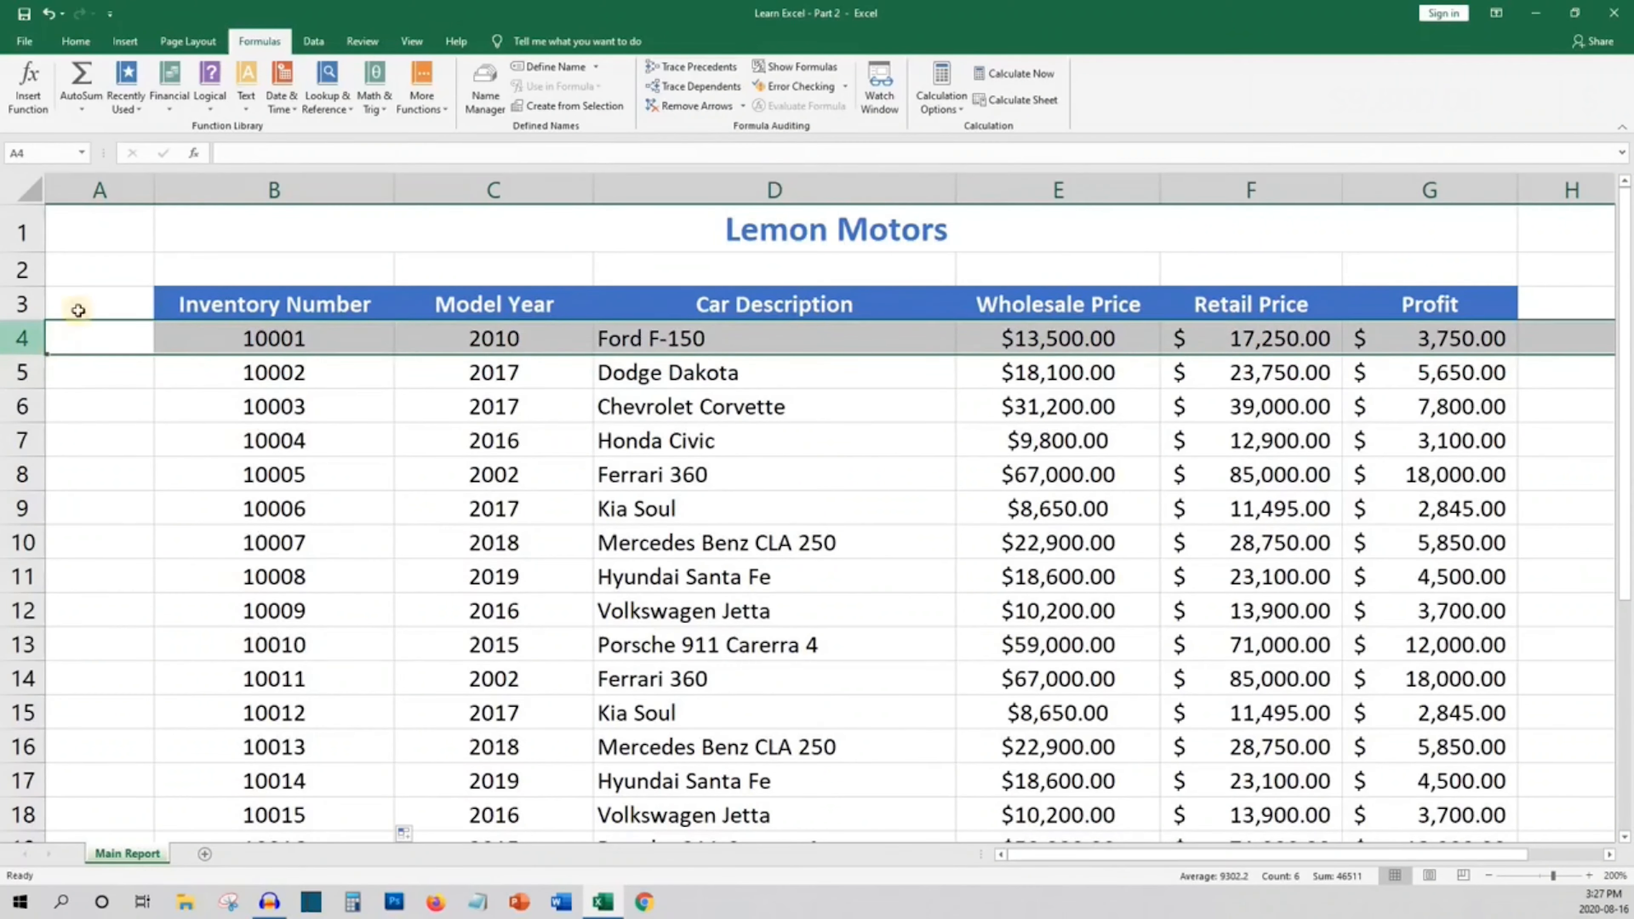
pyautogui.click(407, 42)
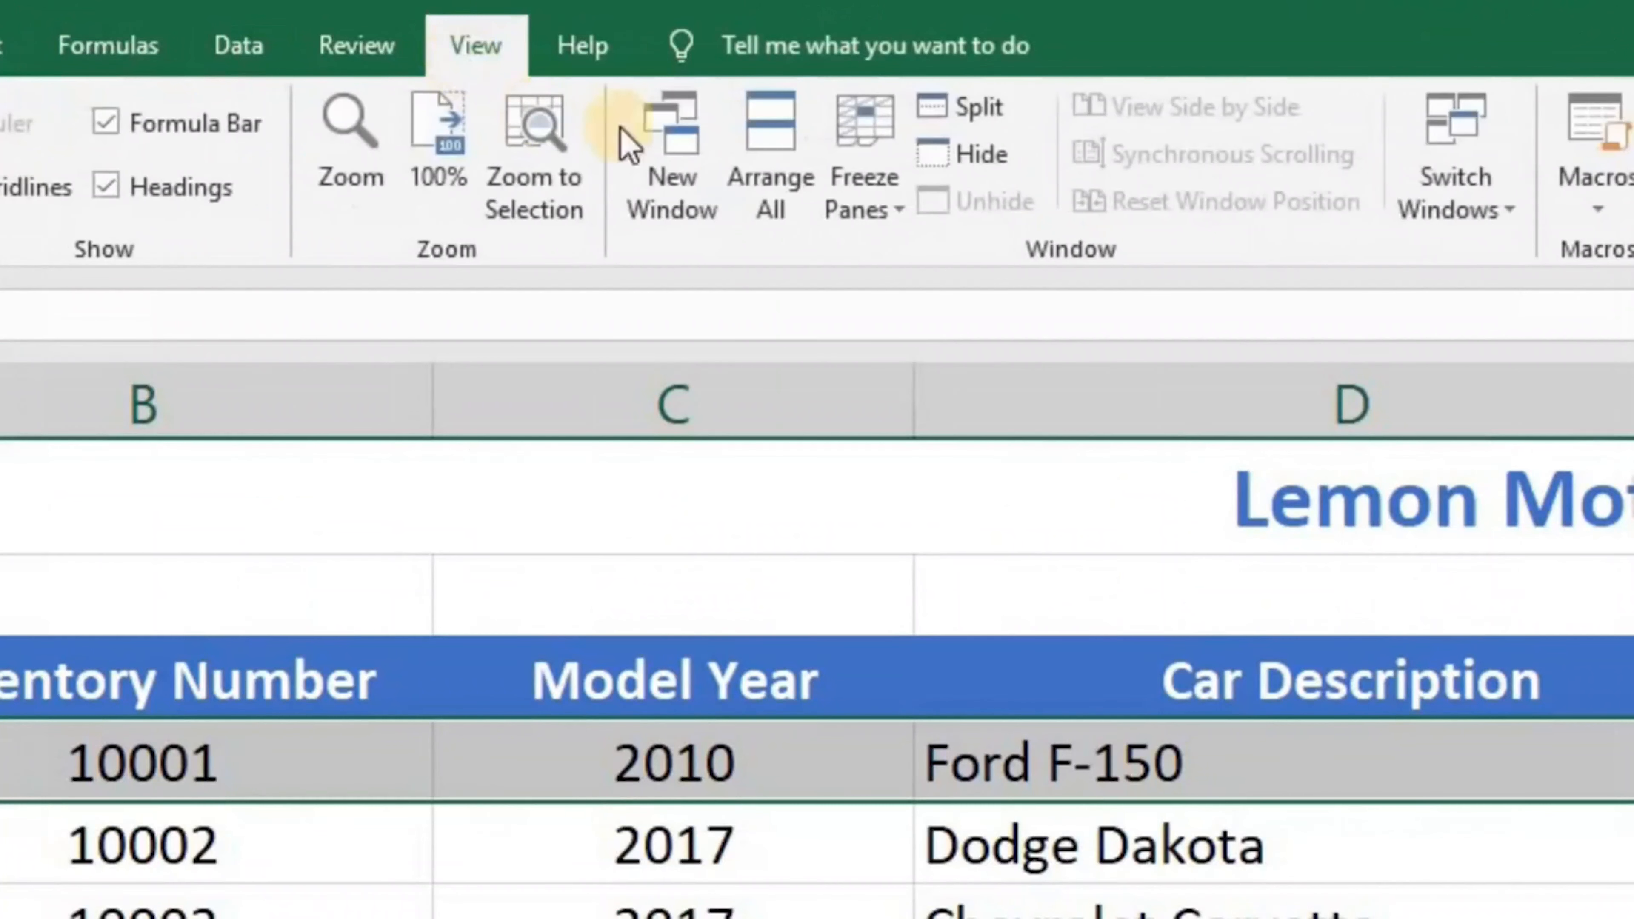
pyautogui.click(870, 154)
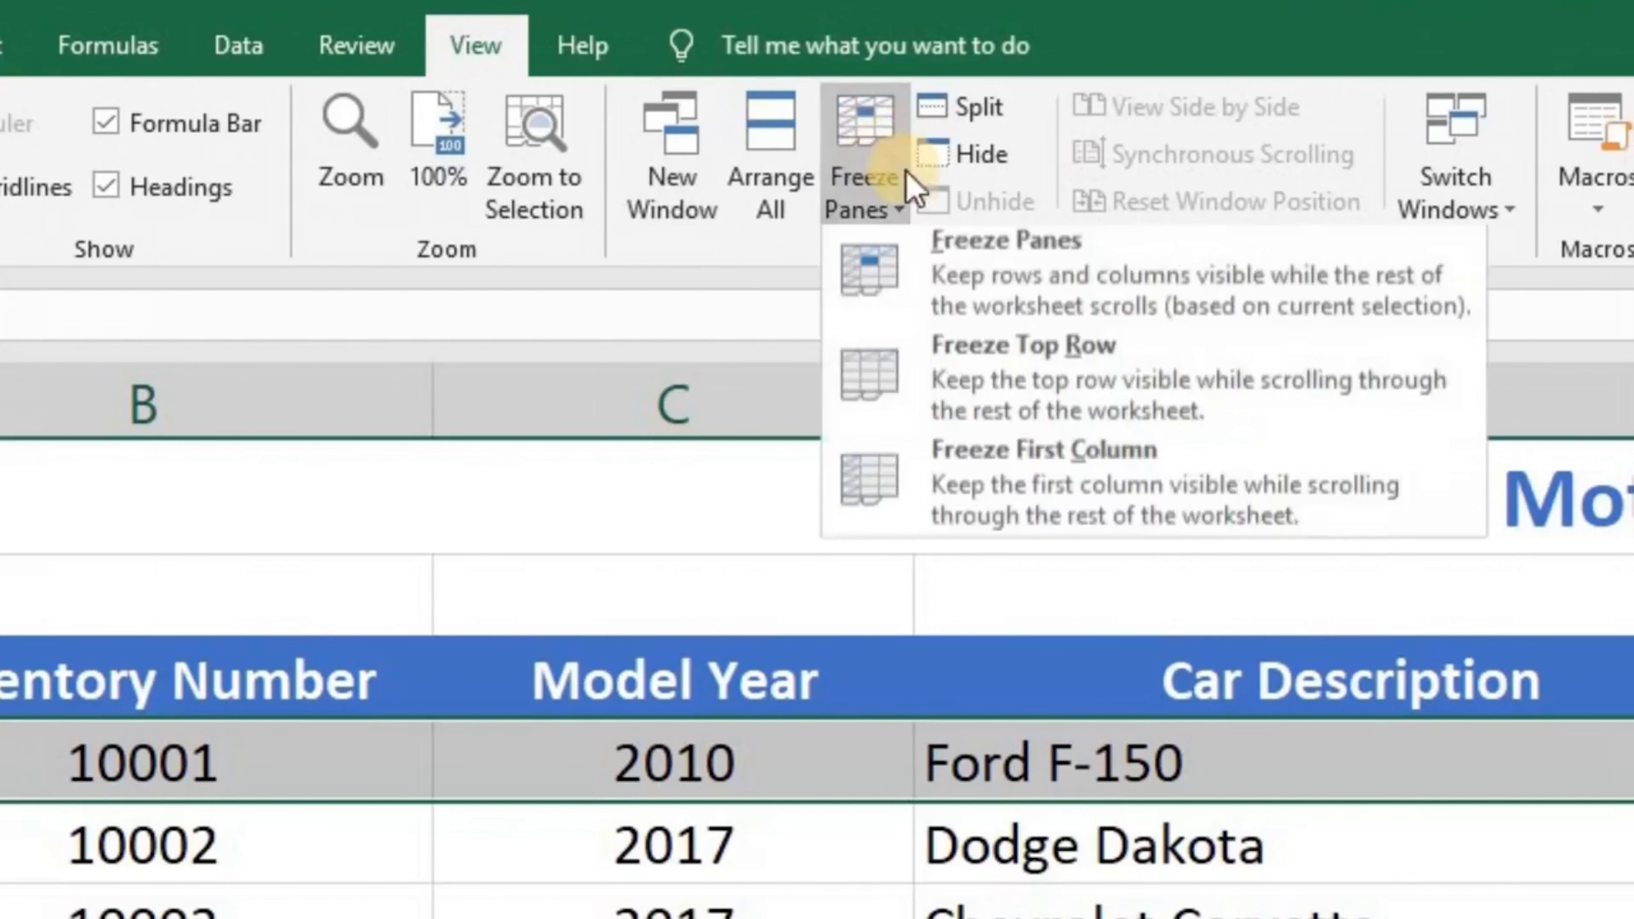
pyautogui.click(951, 284)
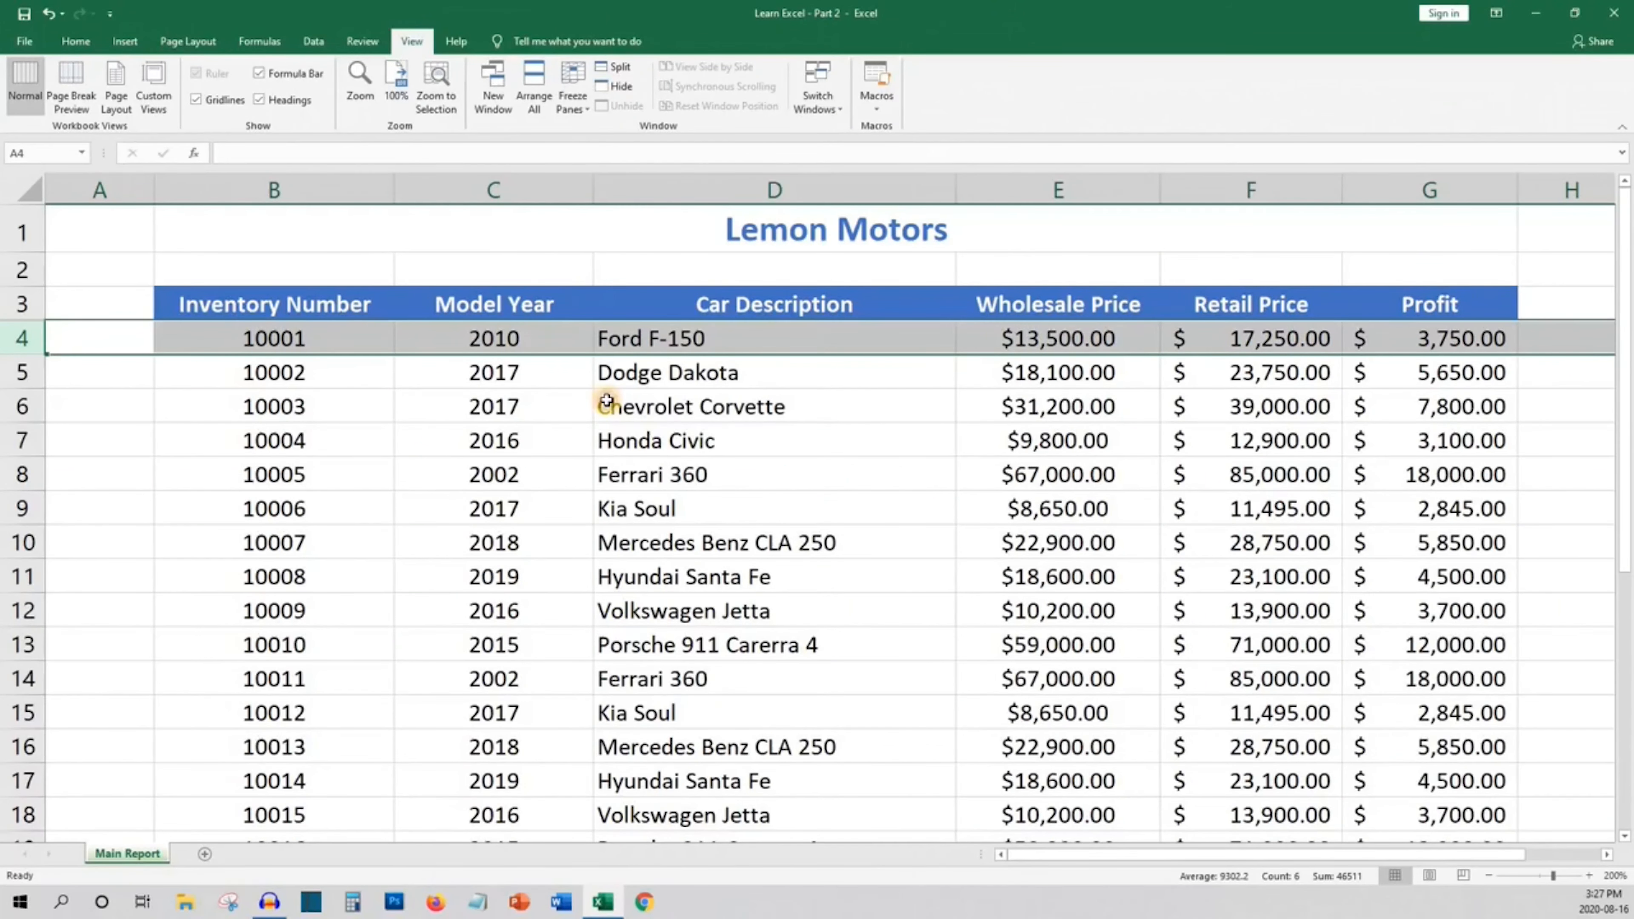
pyautogui.click(607, 401)
pyautogui.scroll(-5, 606, 401)
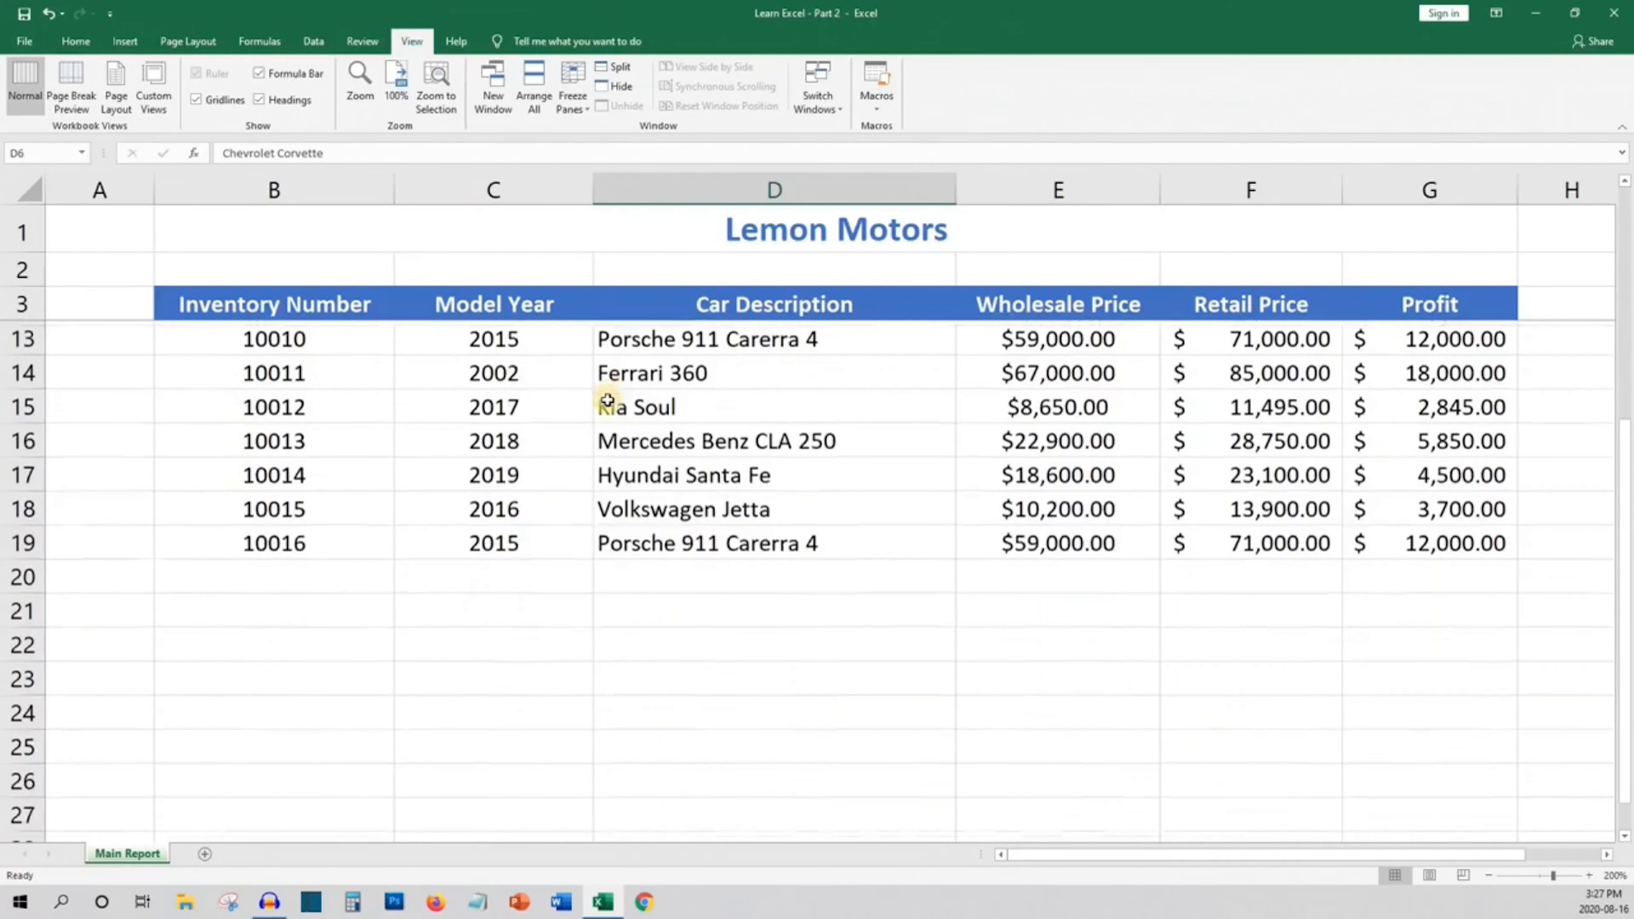
pyautogui.scroll(5, 607, 400)
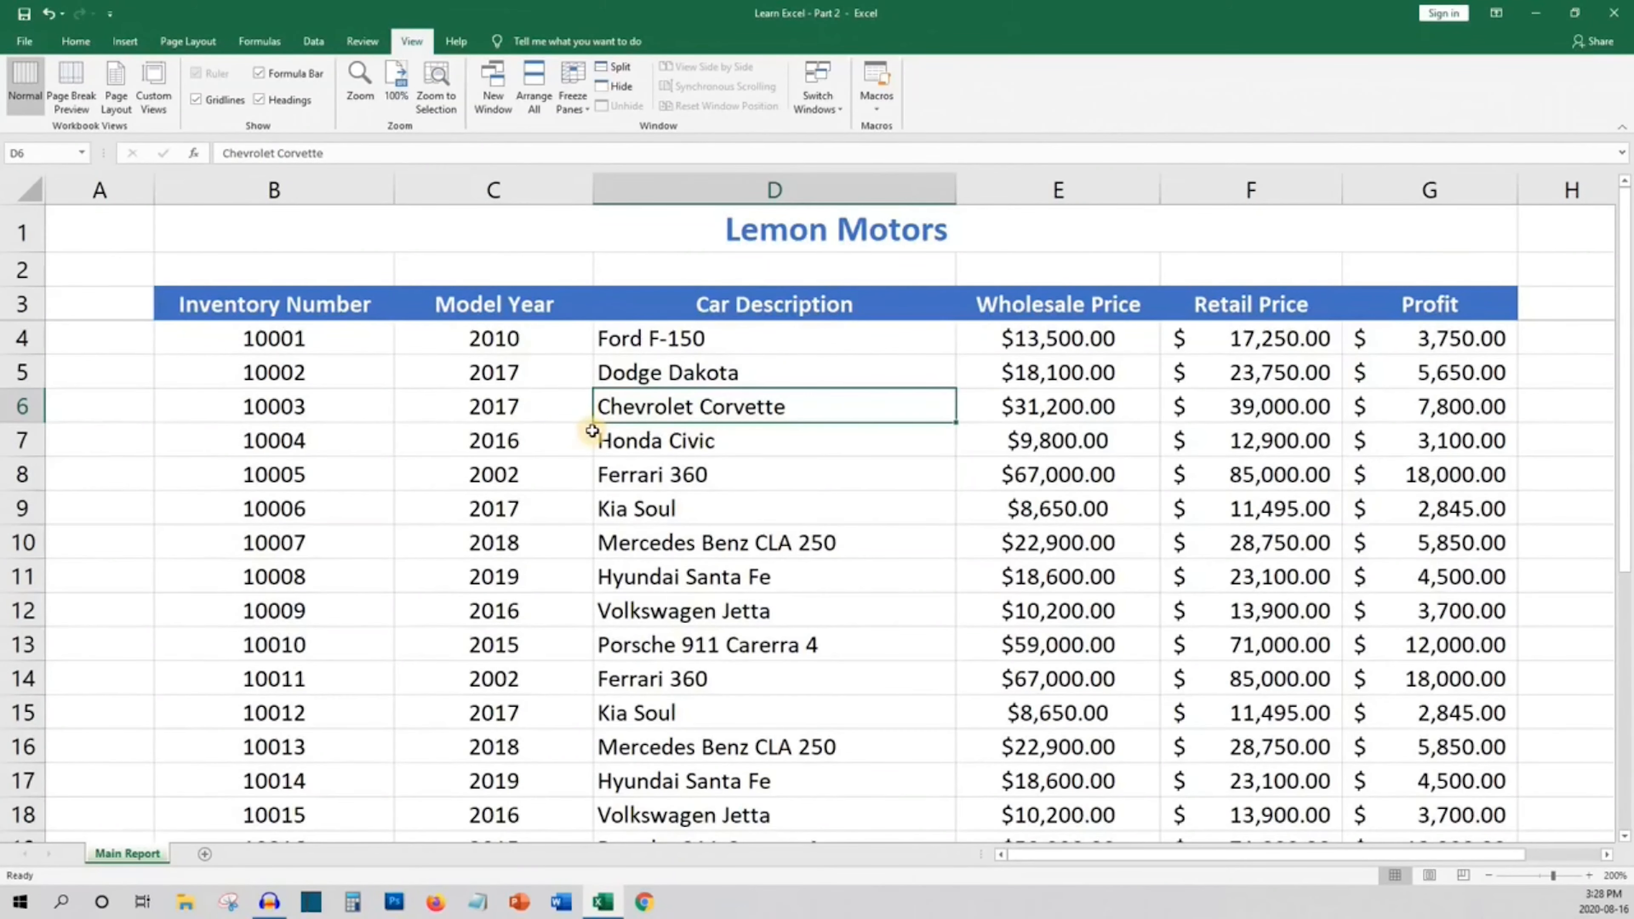
pyautogui.scroll(-5, 591, 430)
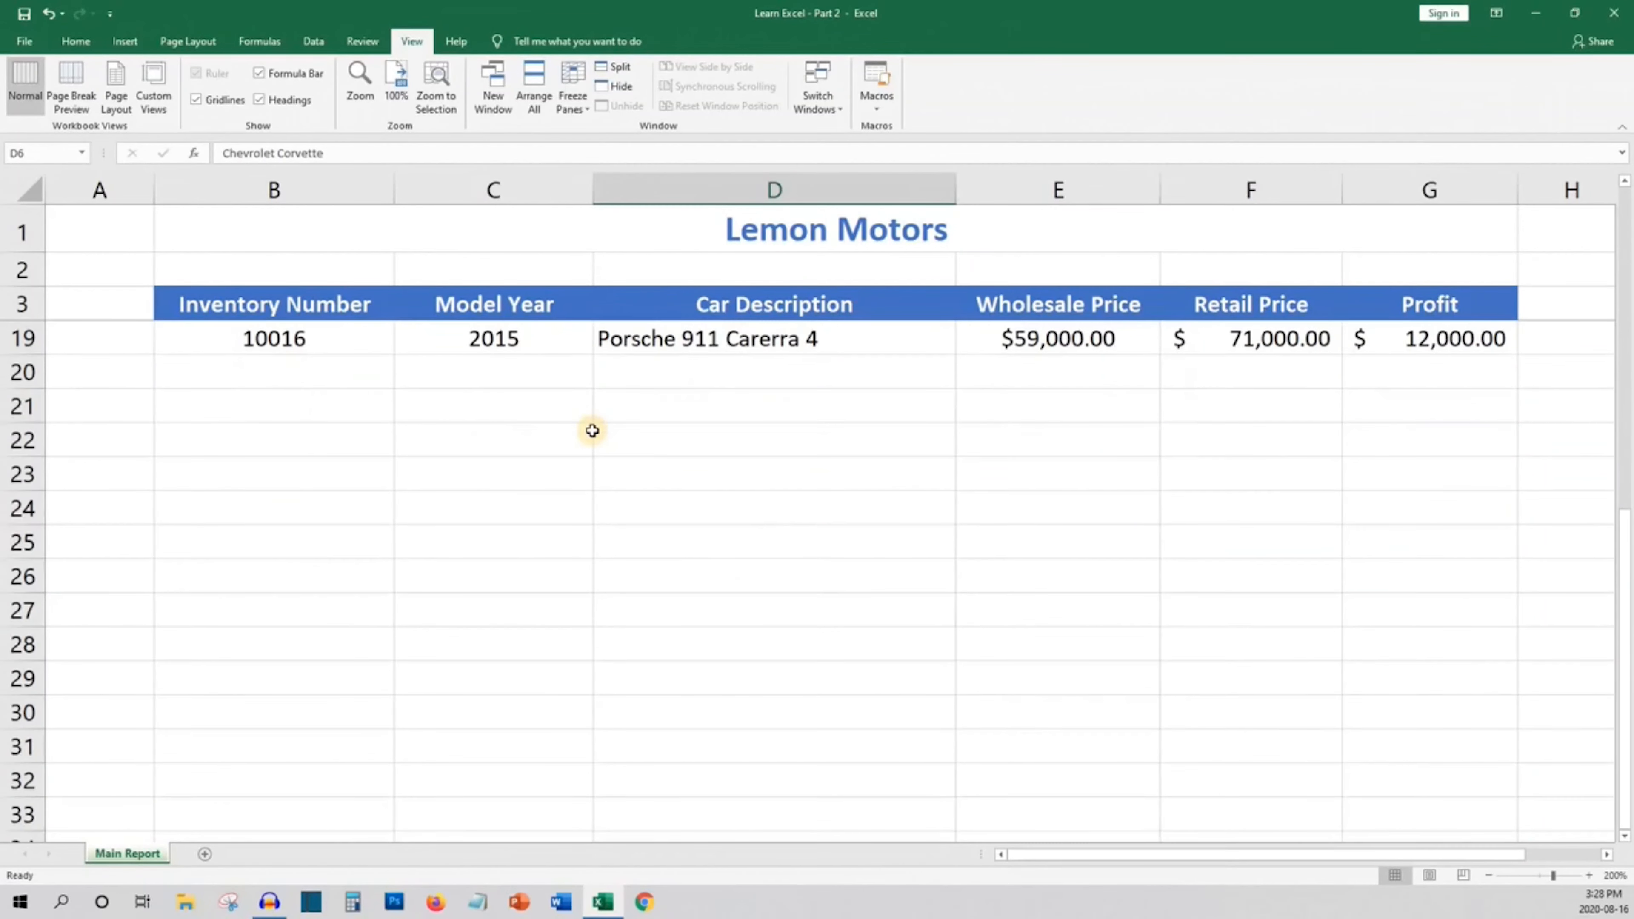
pyautogui.scroll(5, 592, 430)
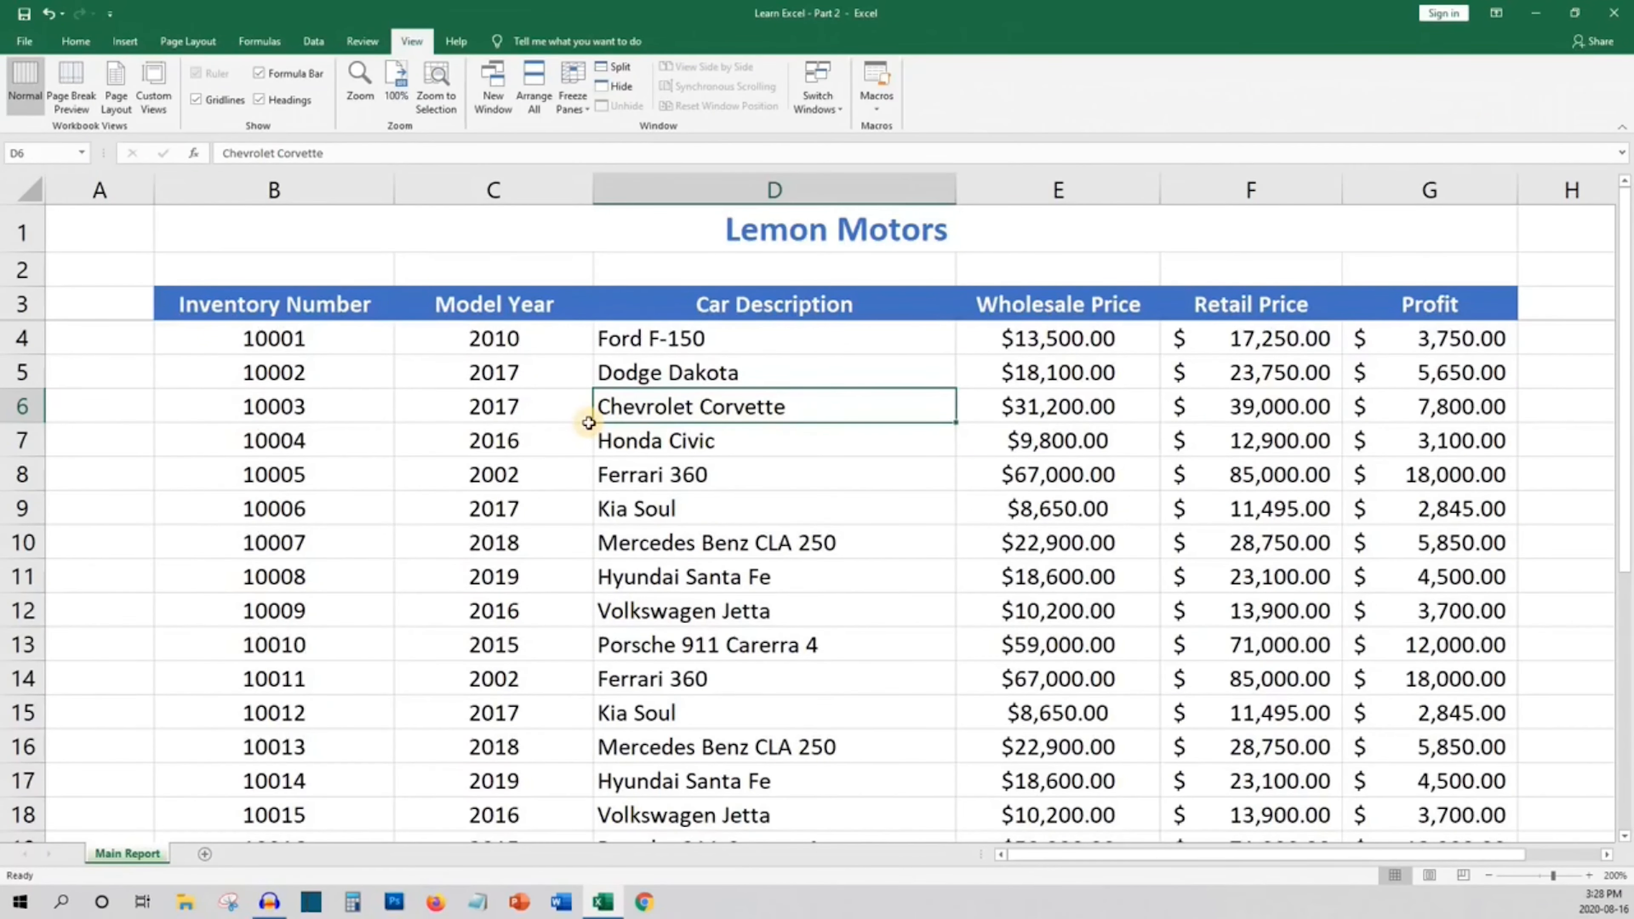
pyautogui.click(676, 444)
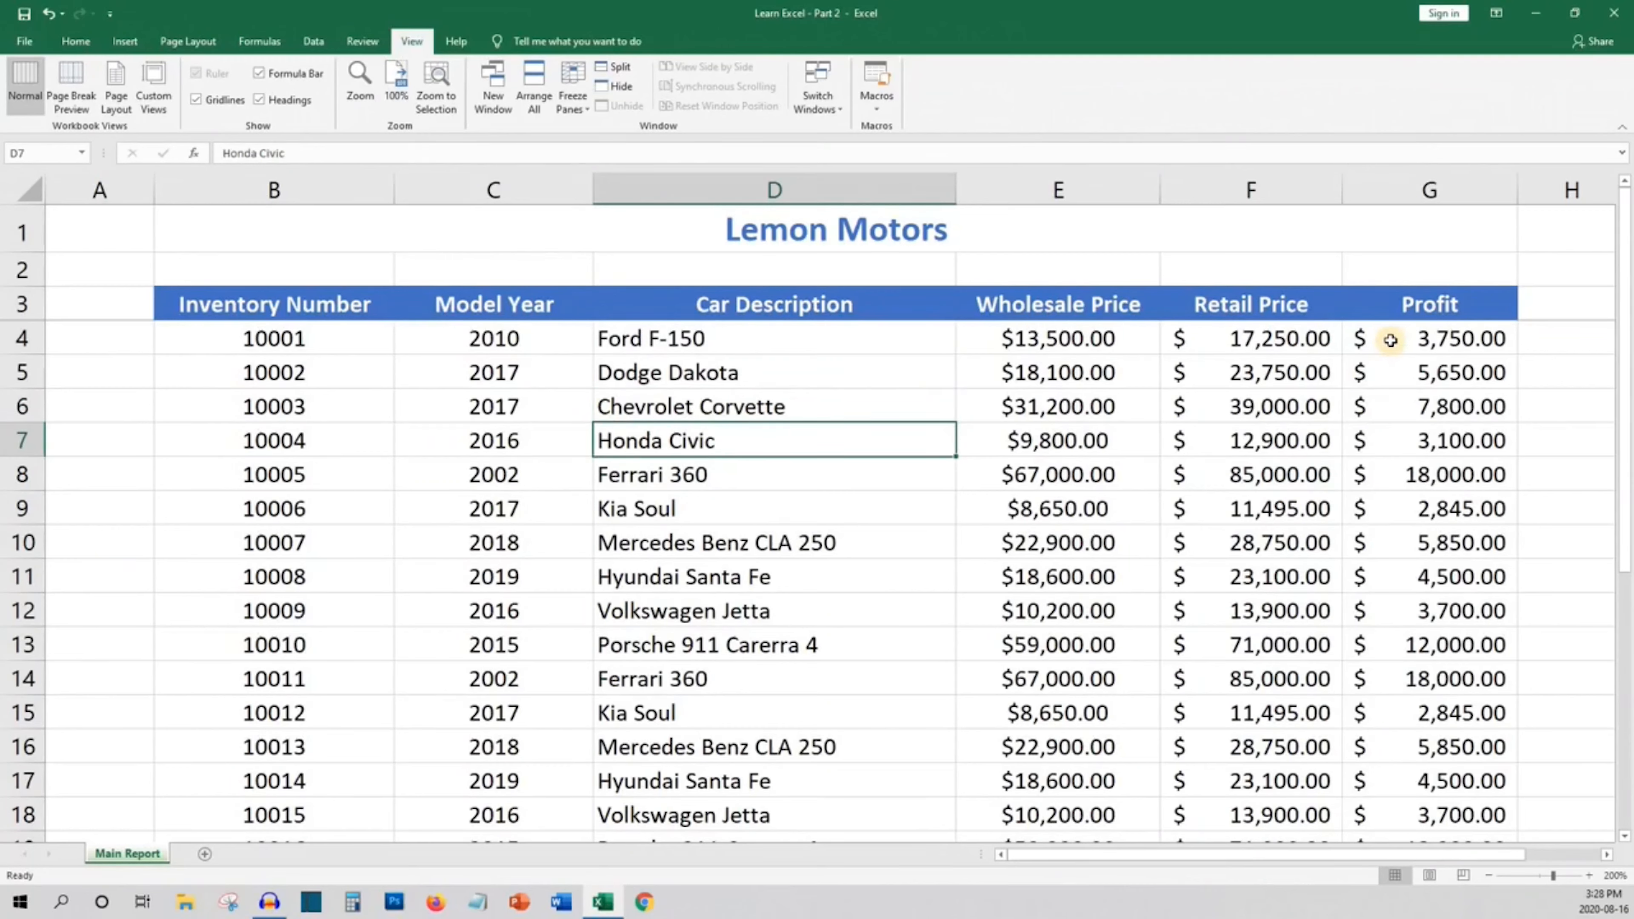
# Apply the Green - Yellow - Red Color Scale conditional formatting to the Profit values in G4:G19
pyautogui.moveTo(1391, 340); pyautogui.dragTo(1415, 780)
pyautogui.scroll(1, 1444, 463)
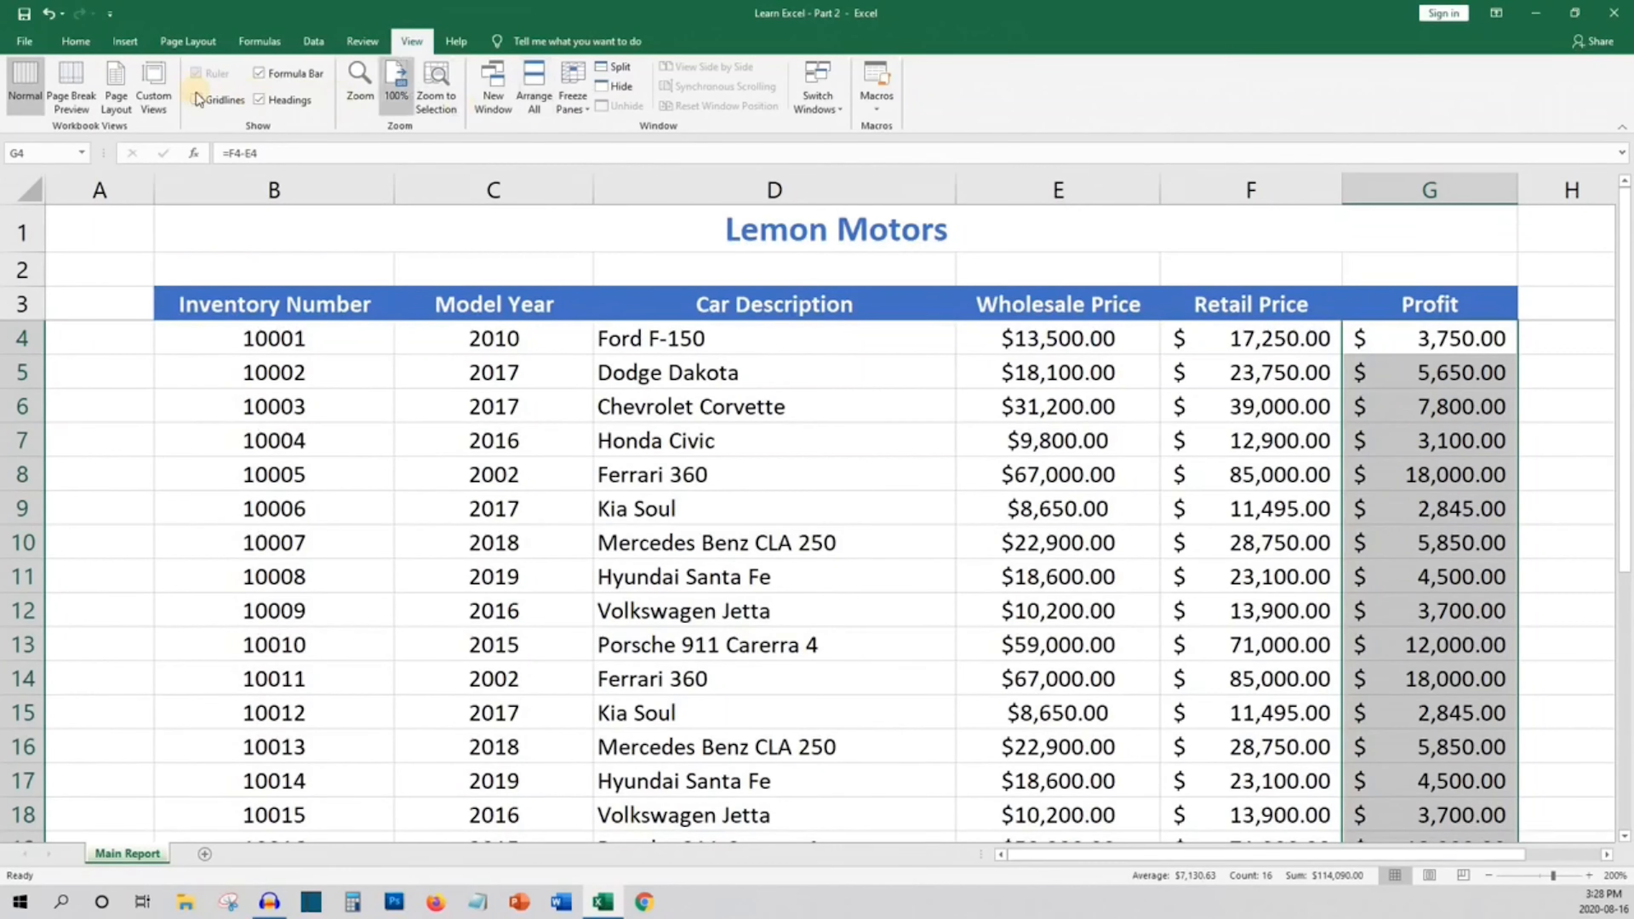
pyautogui.click(87, 39)
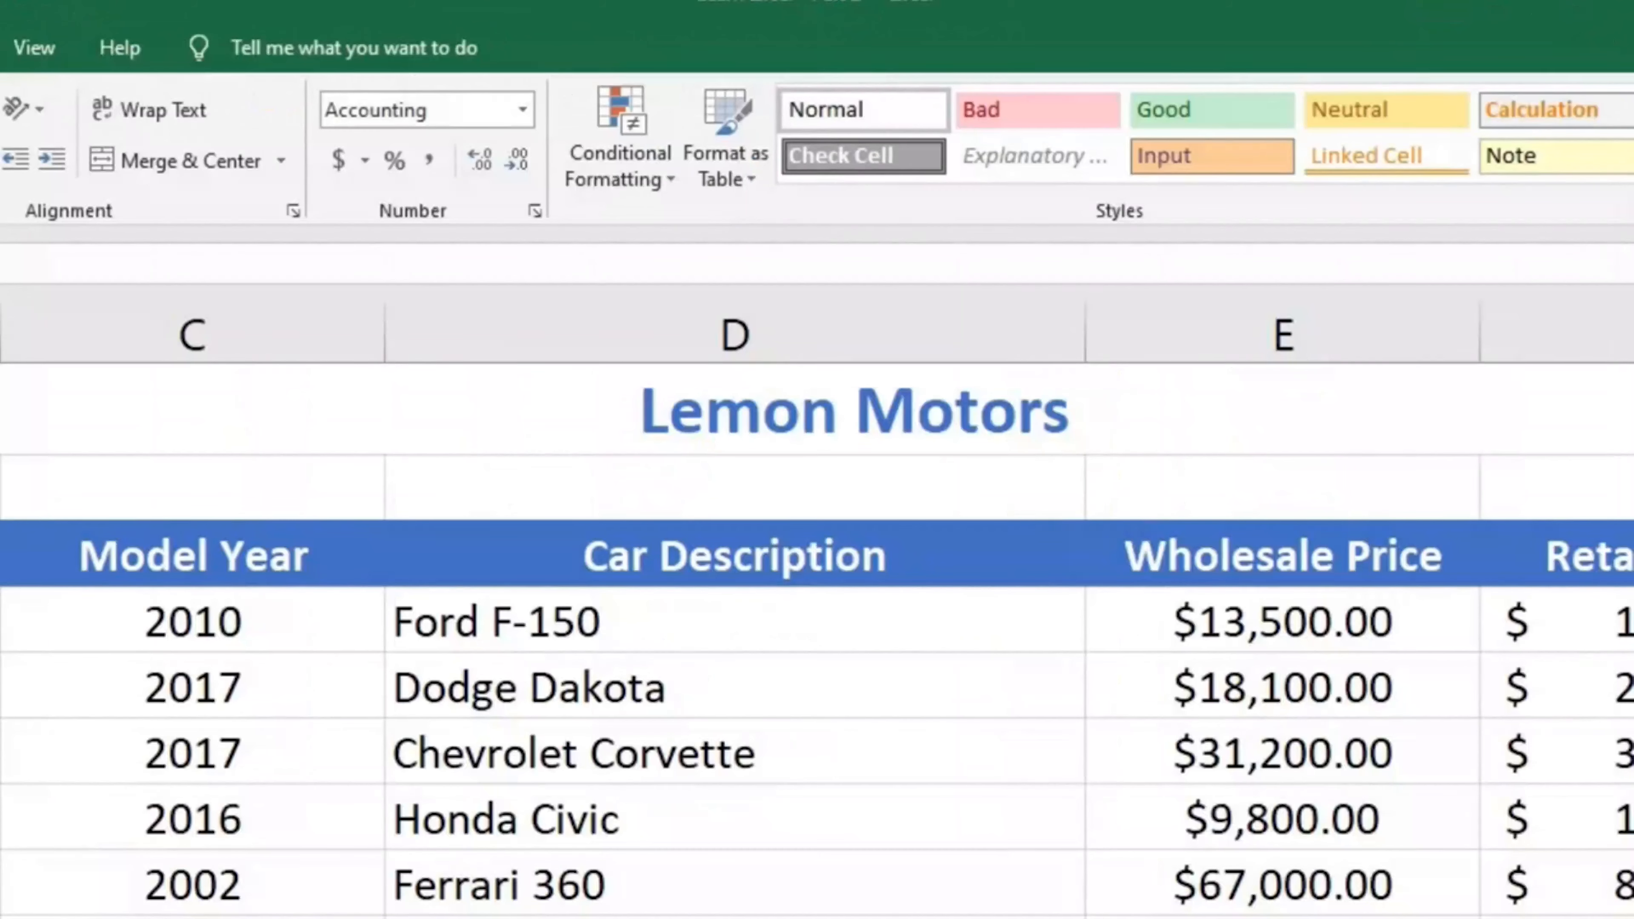
pyautogui.click(730, 110)
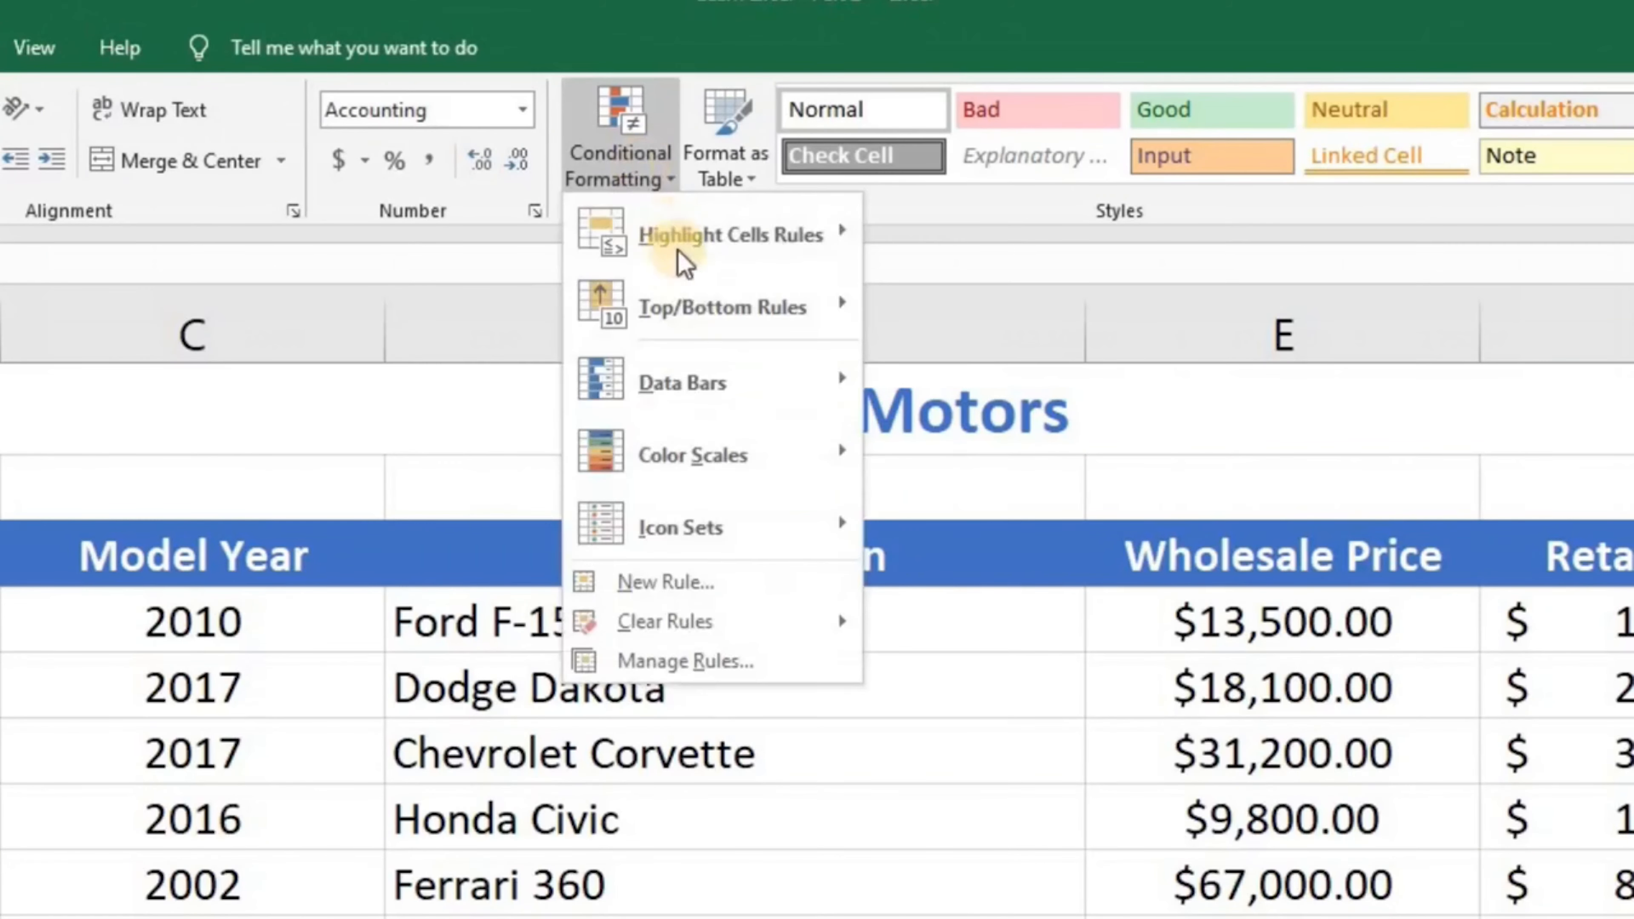
pyautogui.moveTo(700, 456)
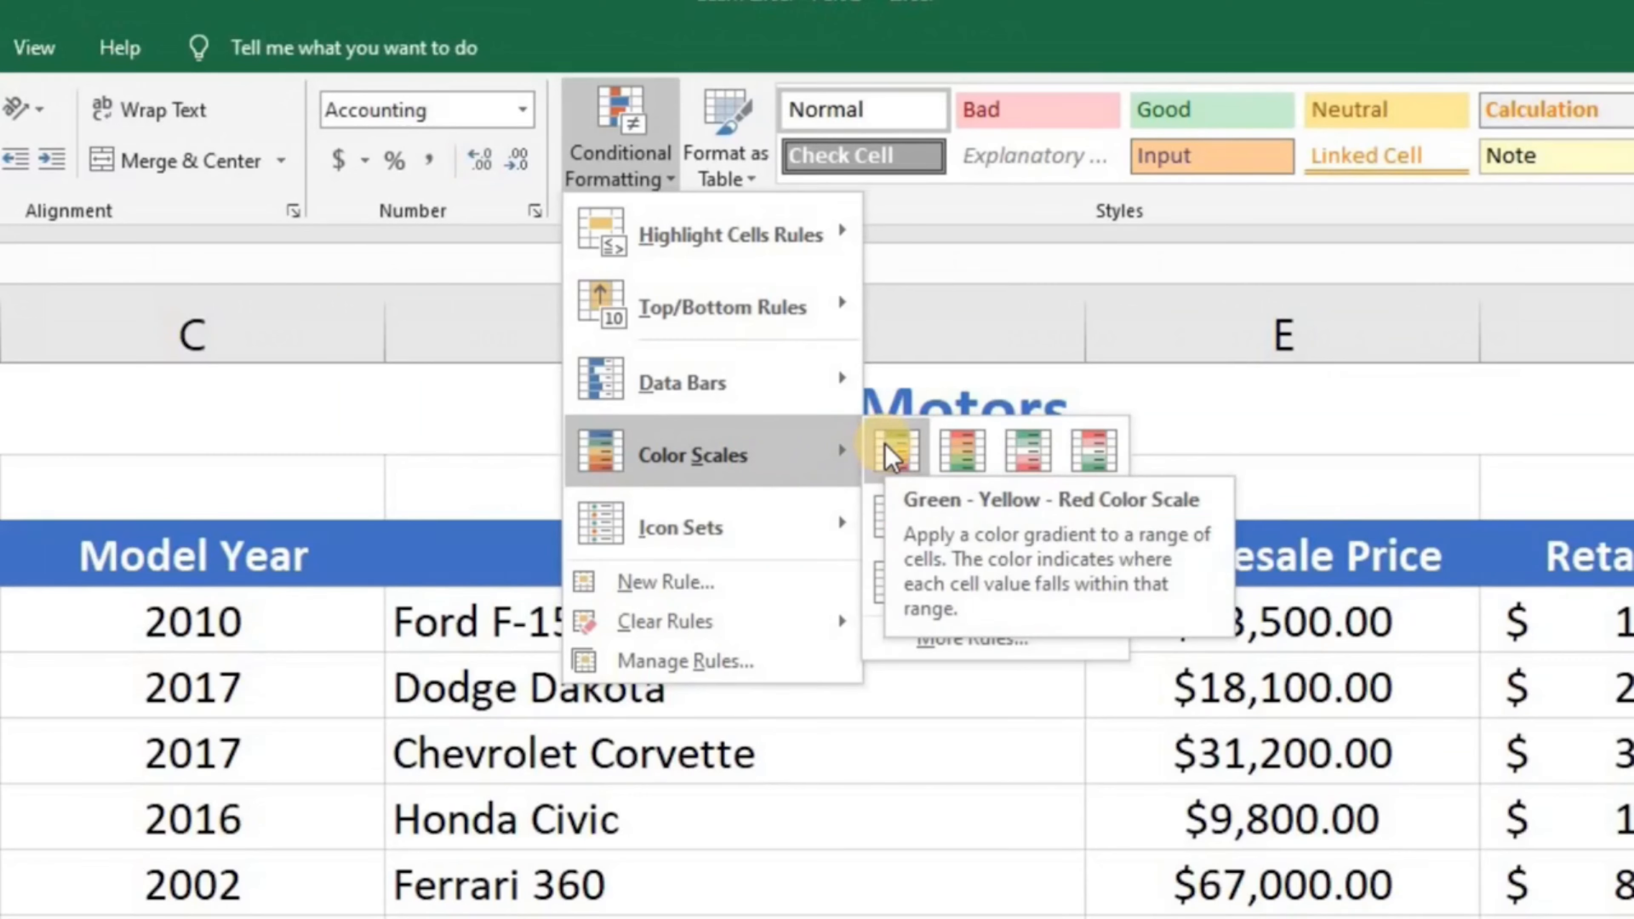
pyautogui.click(891, 455)
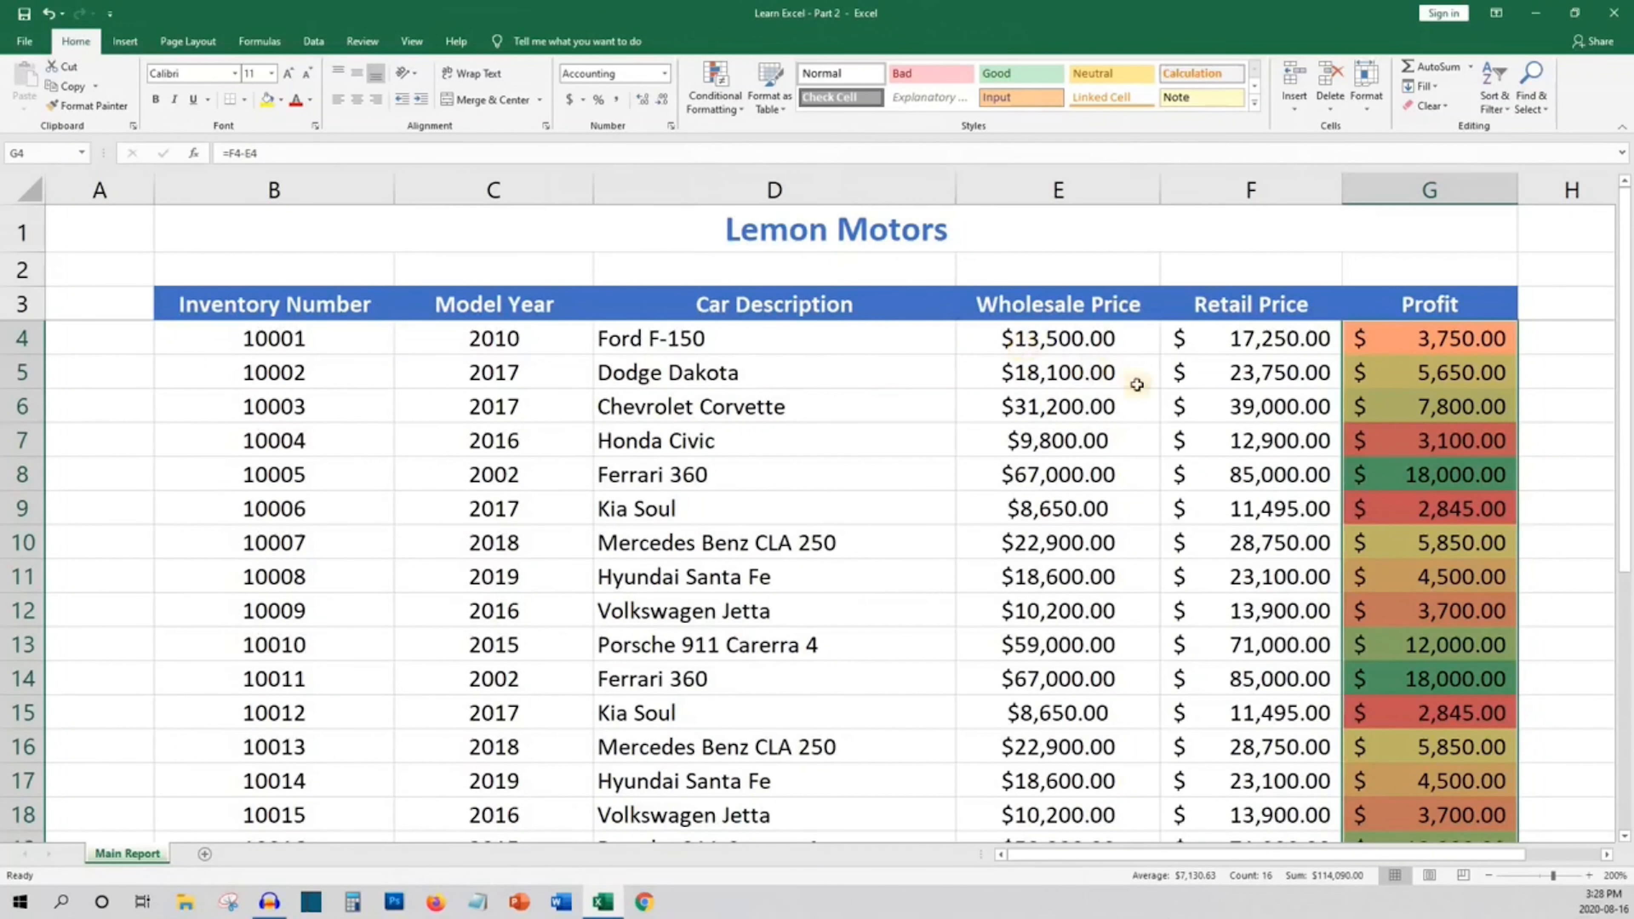
pyautogui.click(1197, 394)
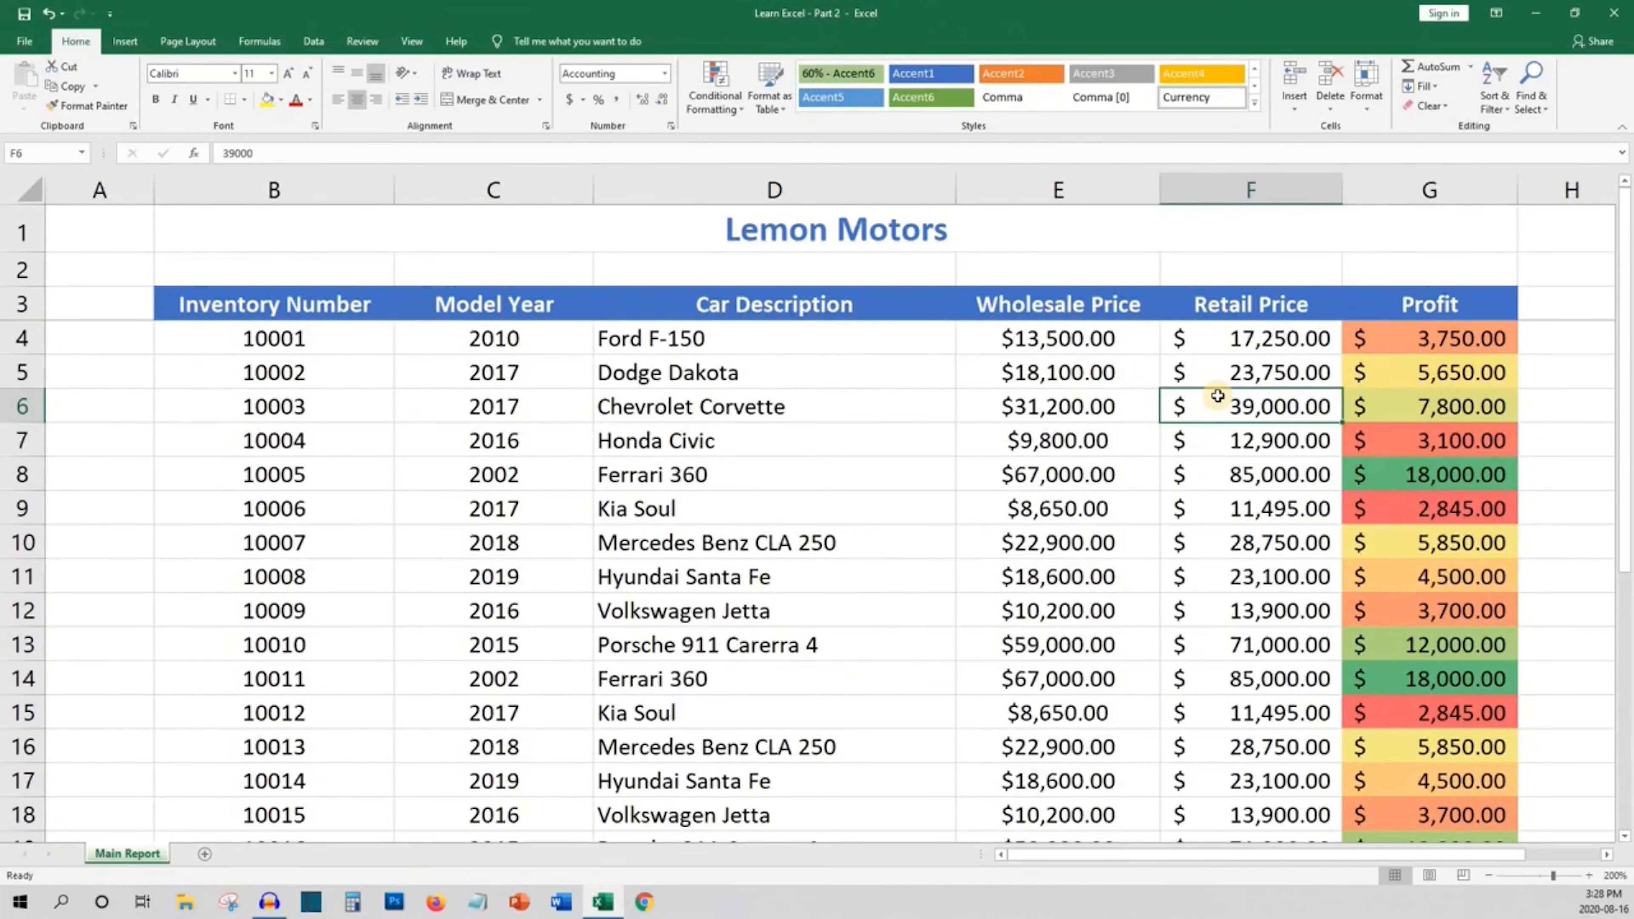
# Sort the inventory table by Profit from largest to smallest
pyautogui.click(1367, 345)
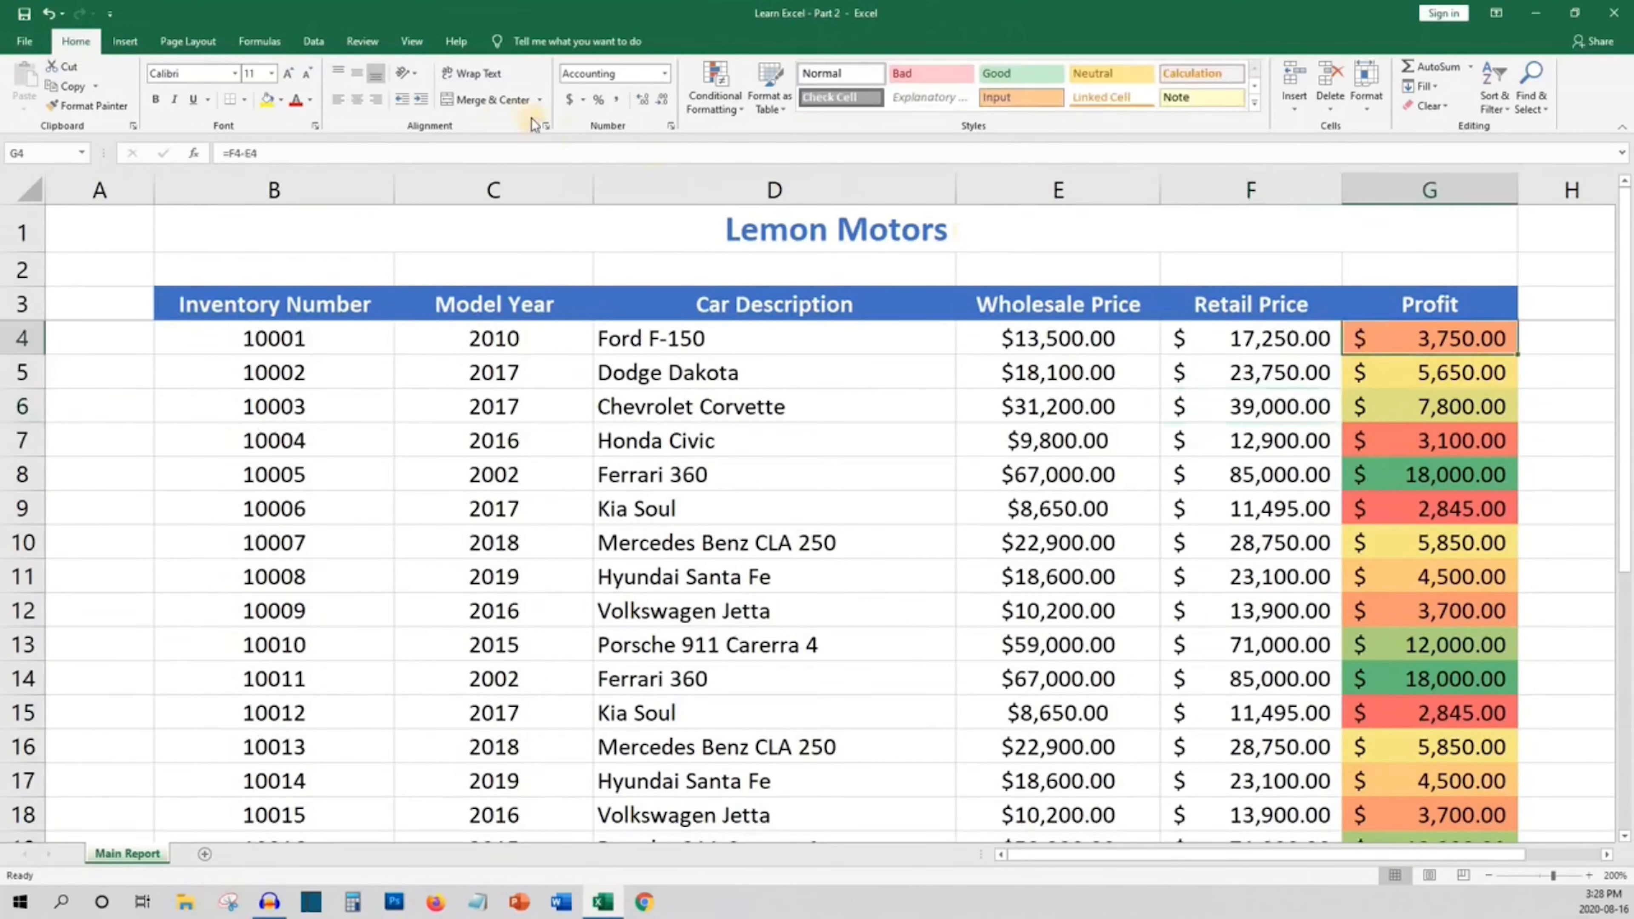
pyautogui.click(314, 42)
pyautogui.click(492, 99)
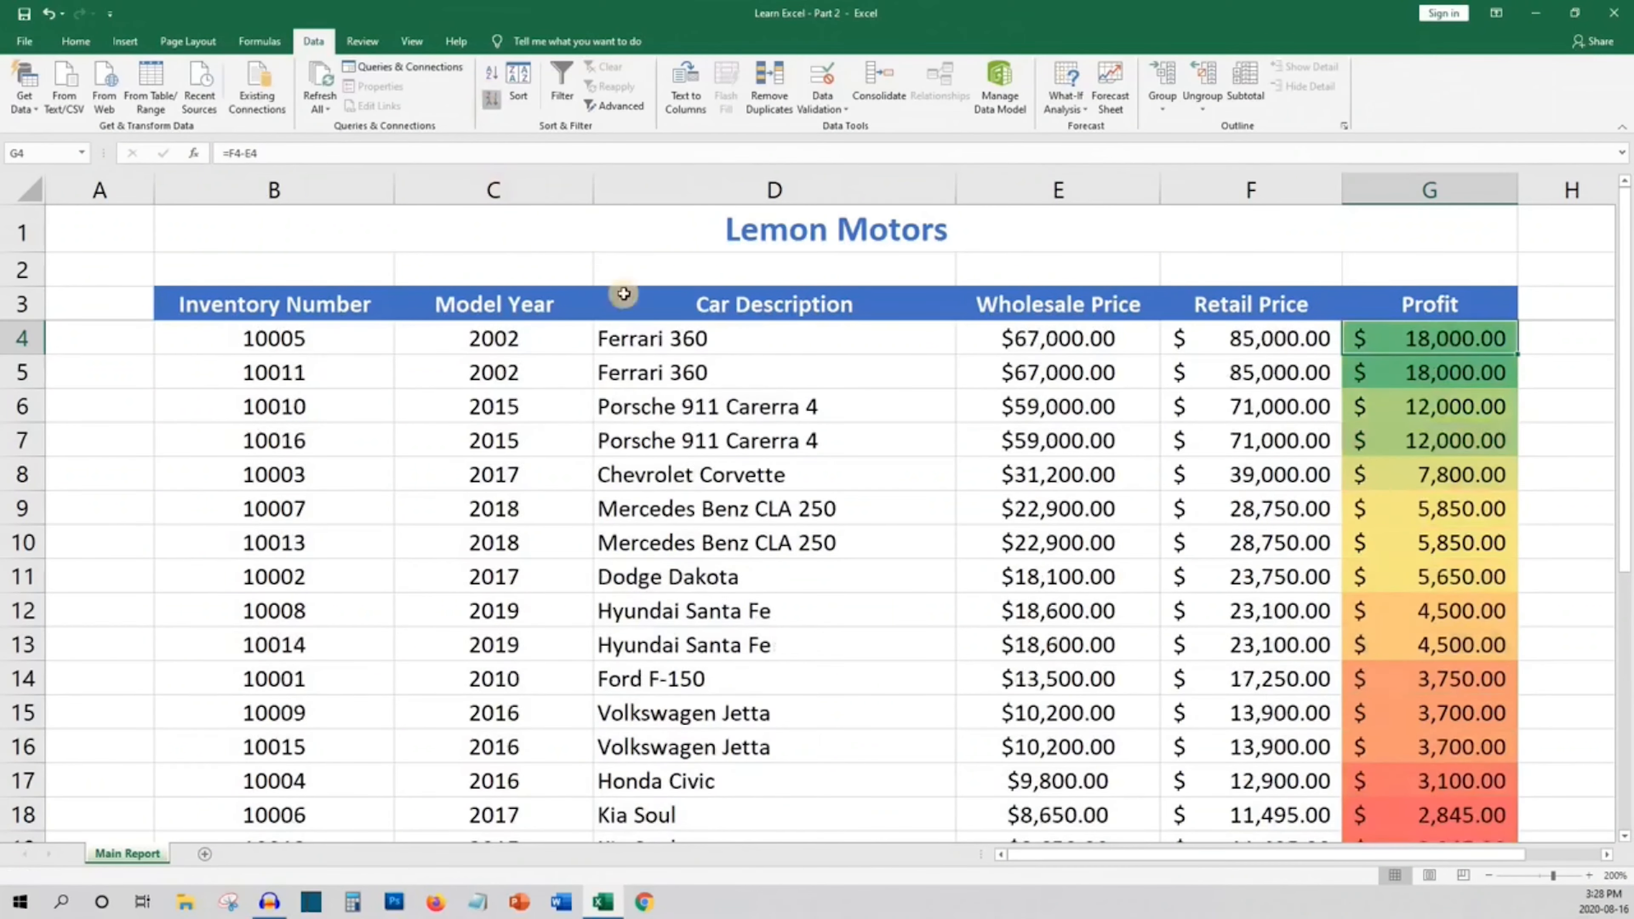
pyautogui.scroll(-2, 1269, 391)
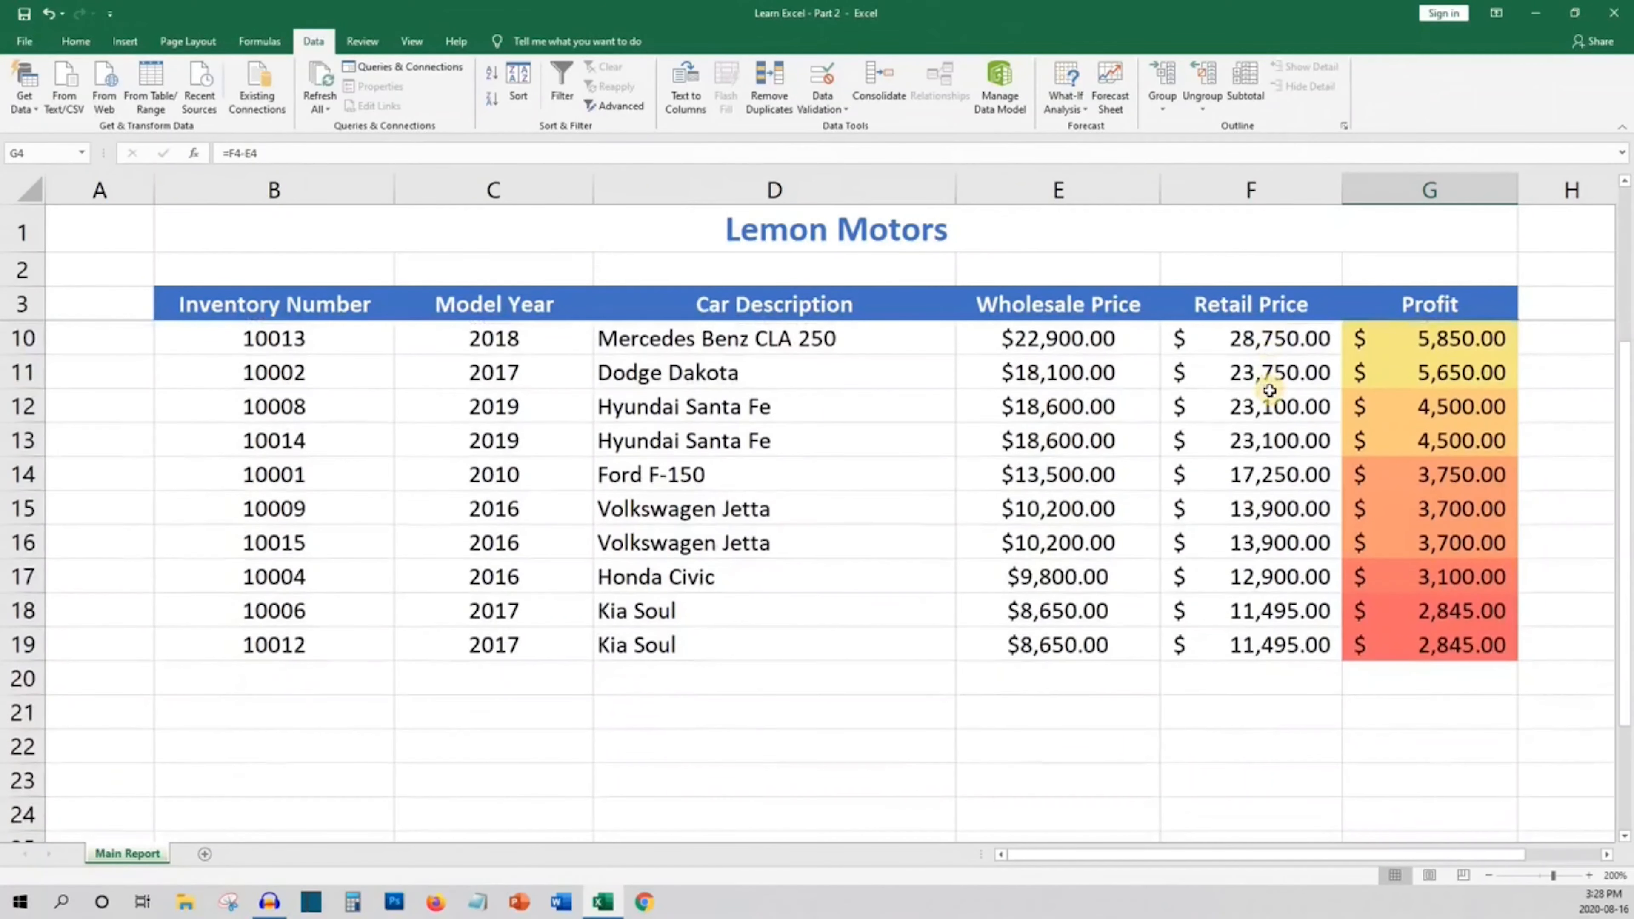
pyautogui.scroll(2, 1269, 391)
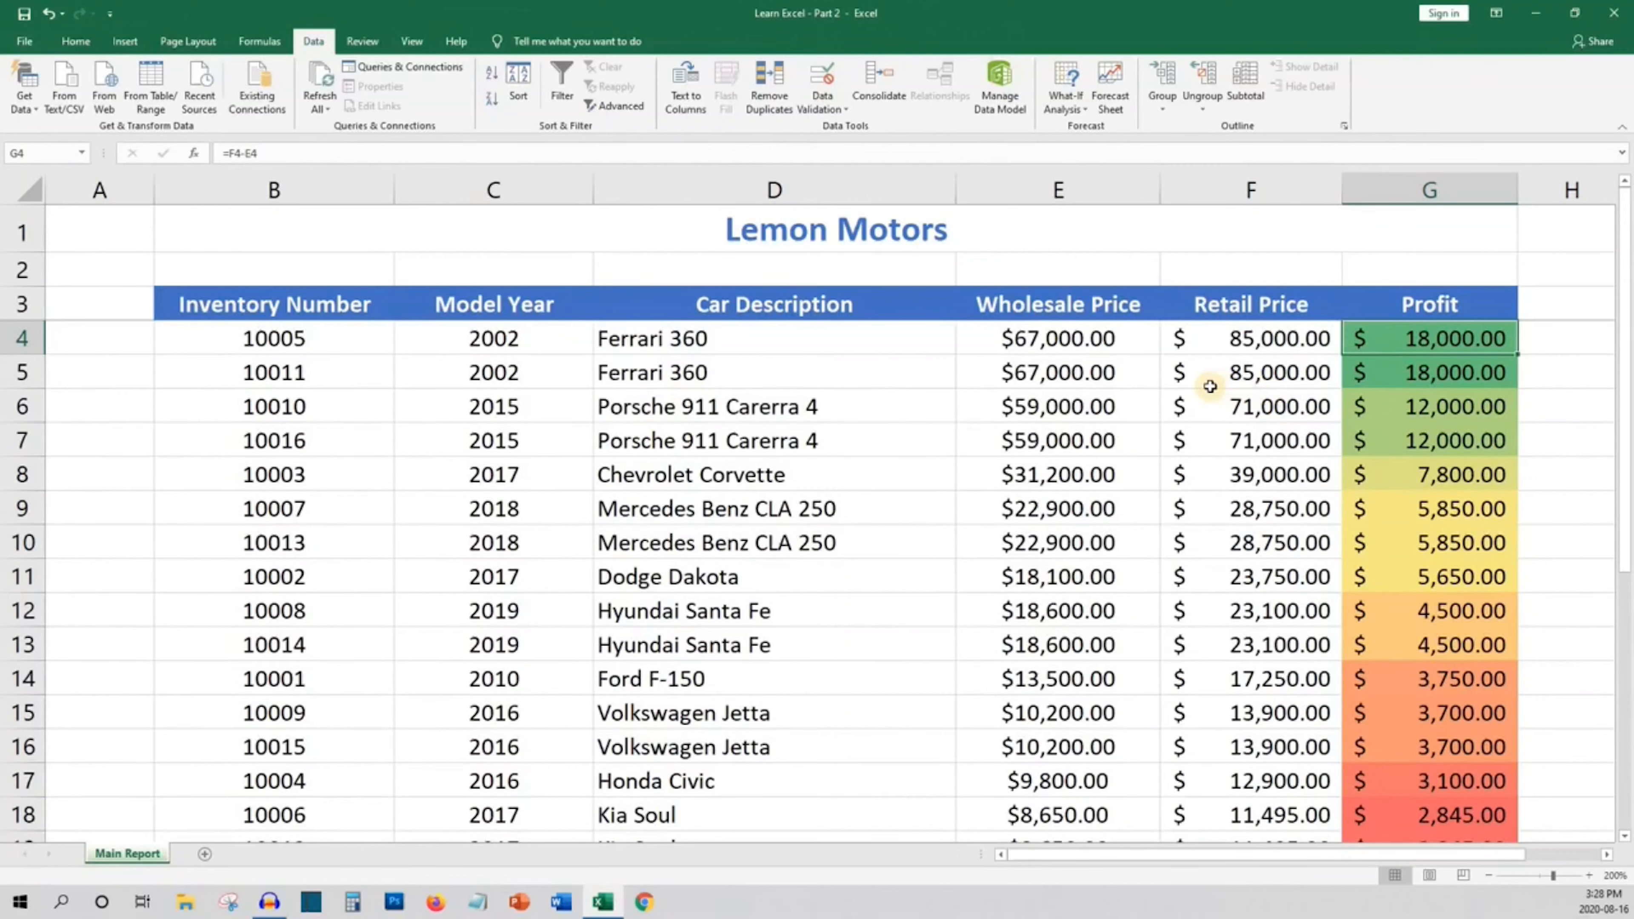